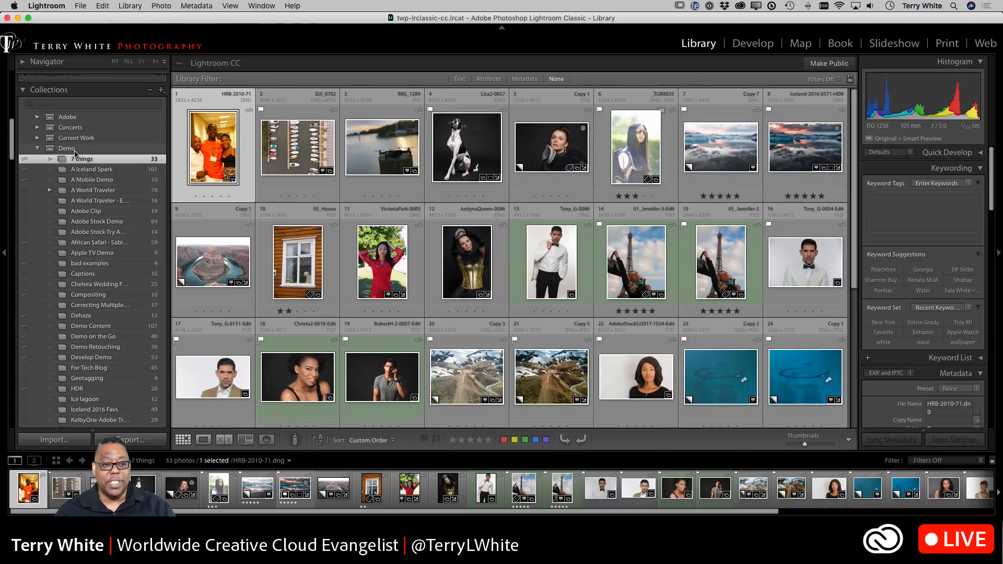
key("ctrl+alt+m")
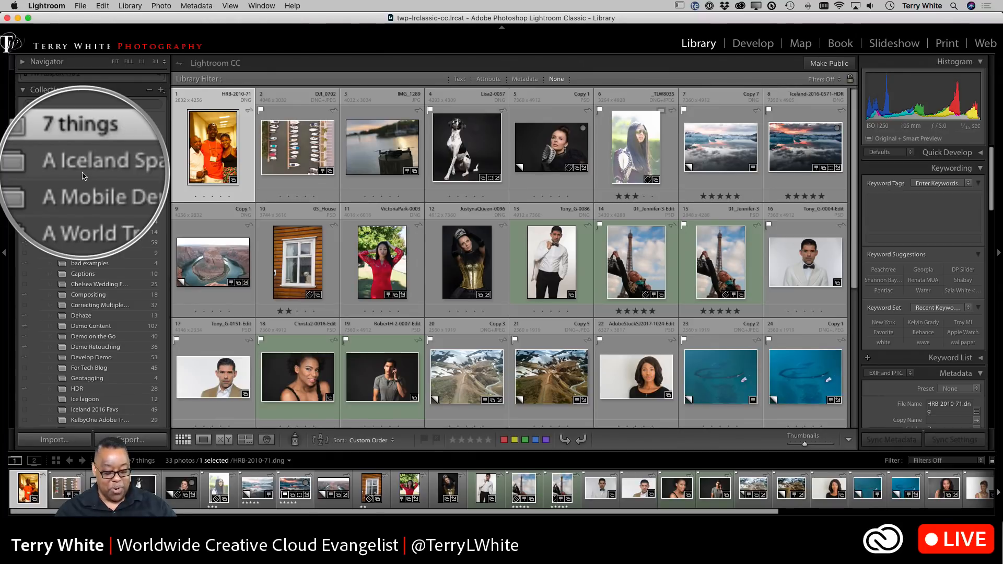
key("super+z")
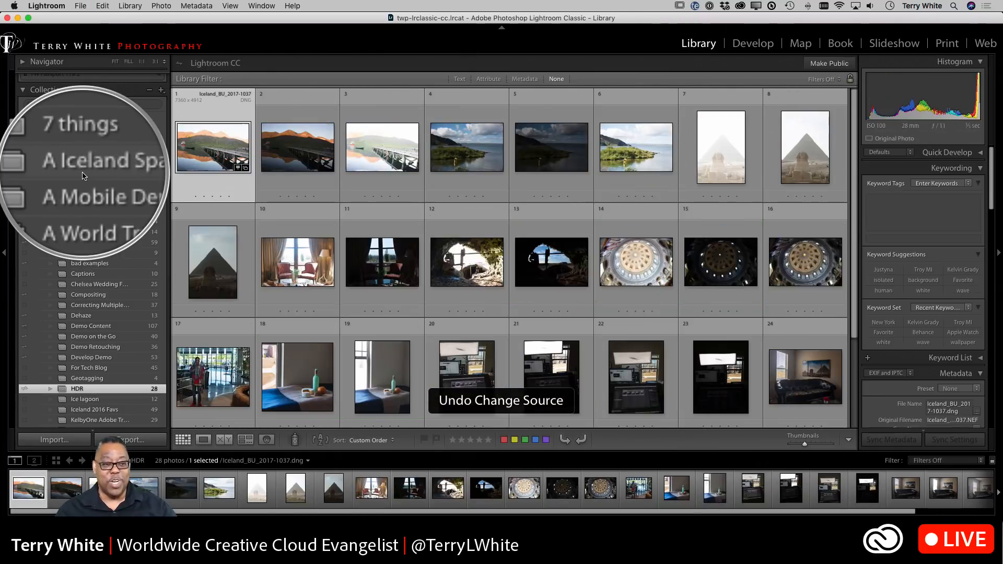
key("super+z")
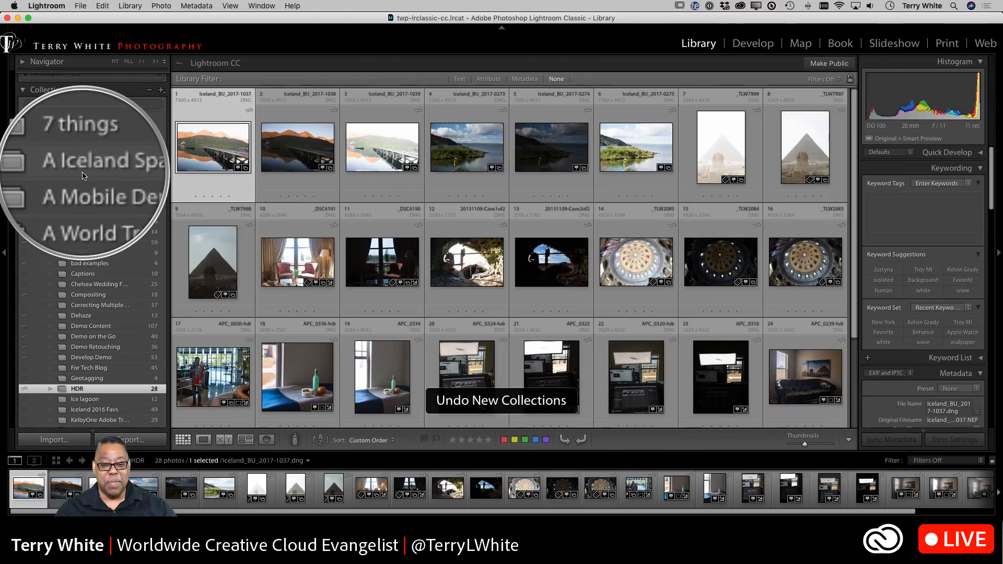
key("Escape")
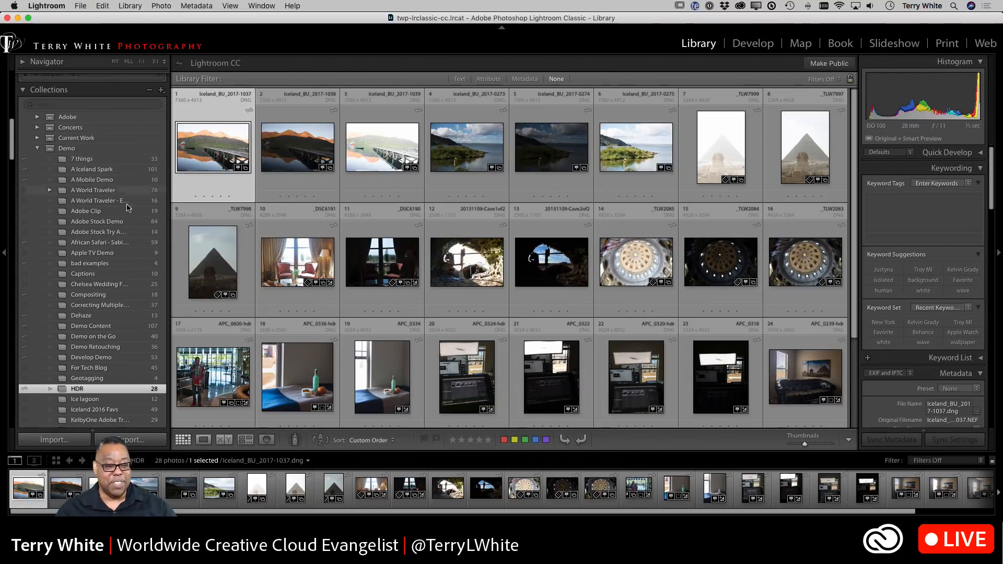
Open the 06_Building photo from the 7 things collection in the Develop module.
left_click(96, 162)
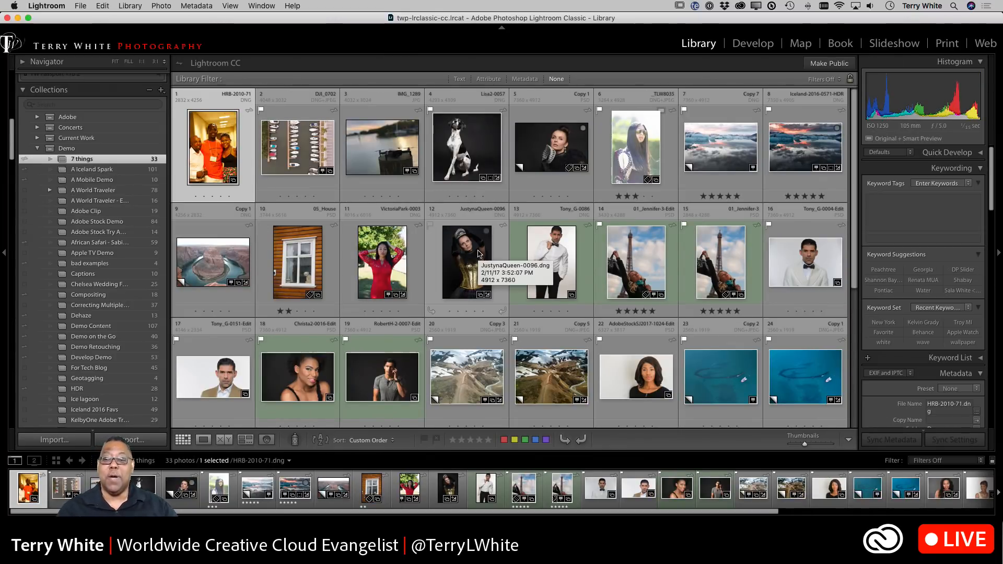
scroll(481, 259, "down", 2)
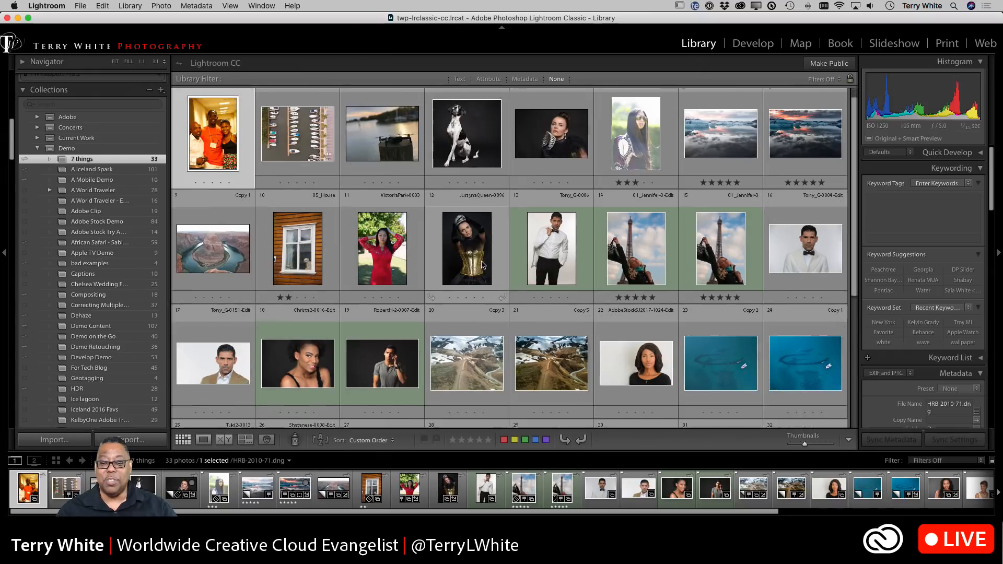
scroll(481, 261, "down", 2)
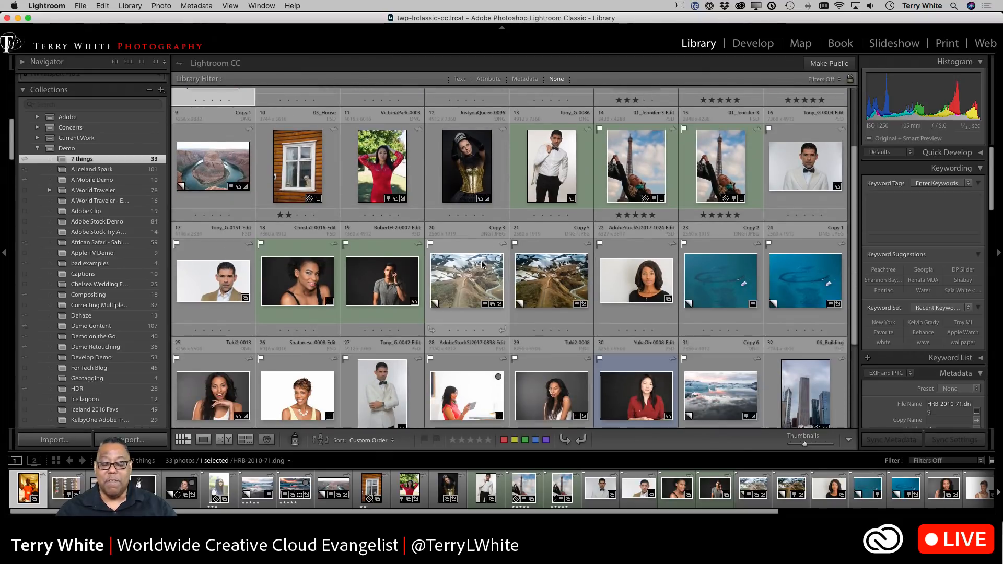
scroll(481, 265, "down", 3)
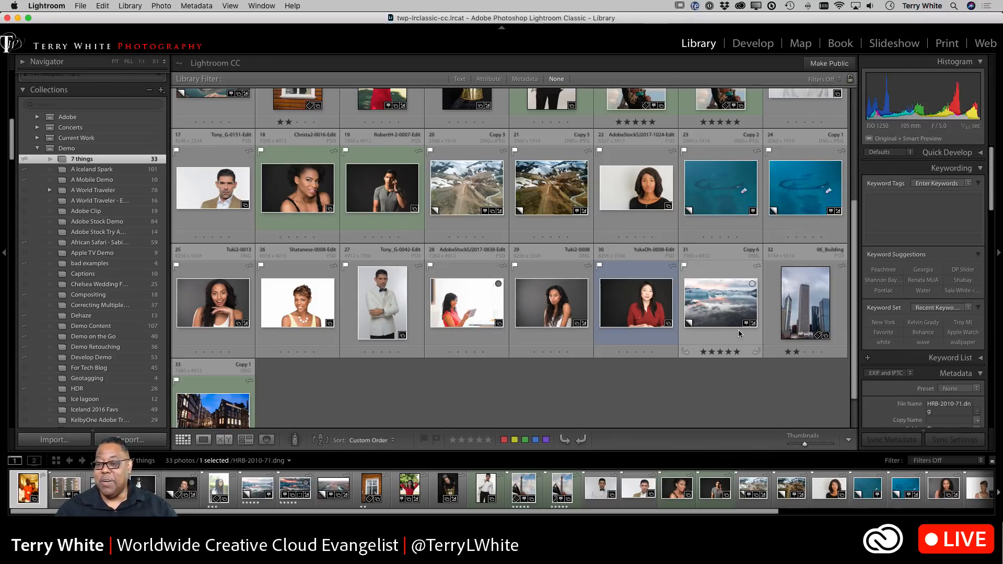
left_click(766, 340)
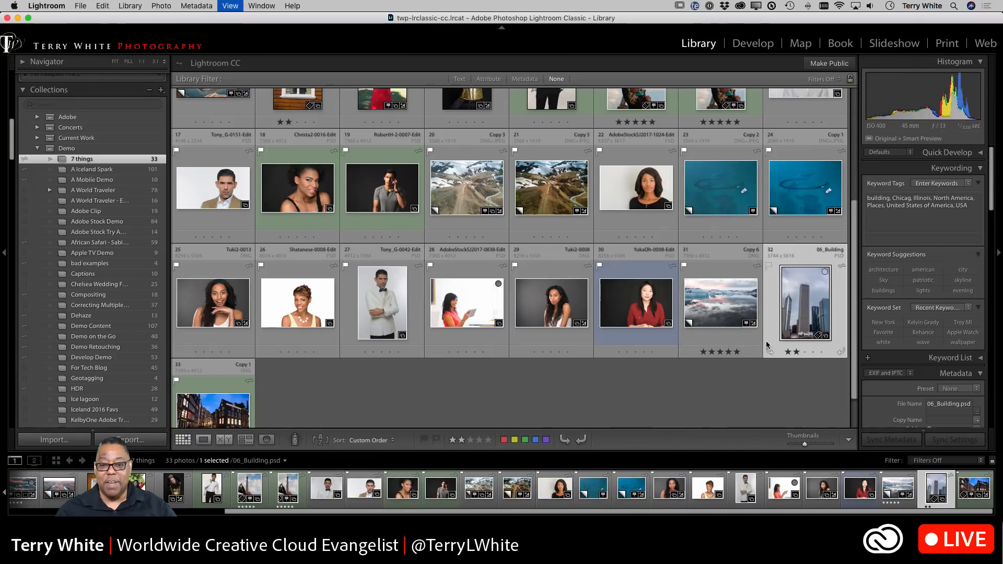
key("d")
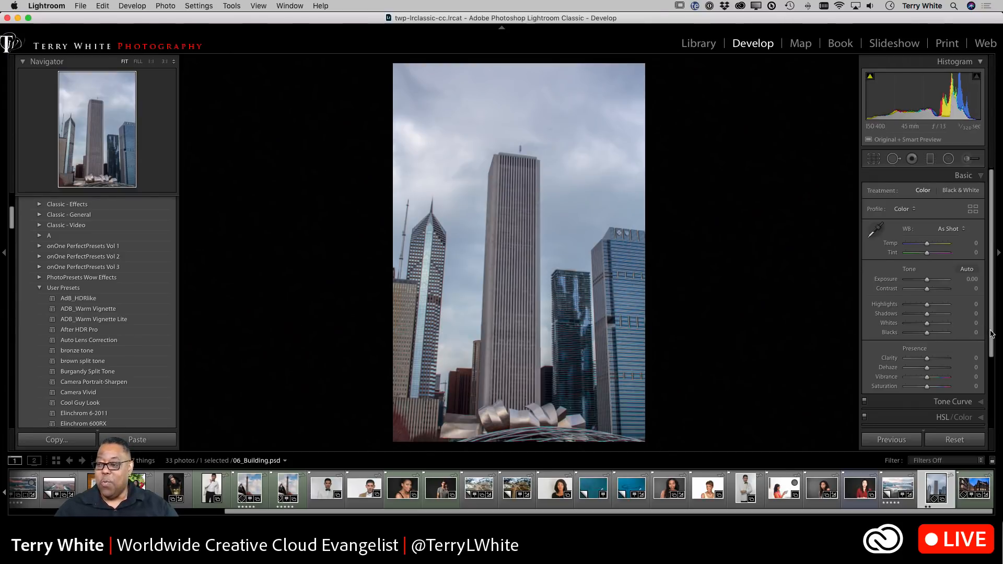
Try lens profile corrections on the building photo, check the available lens makes, and disable the corrections again.
scroll(992, 335, "down", 4)
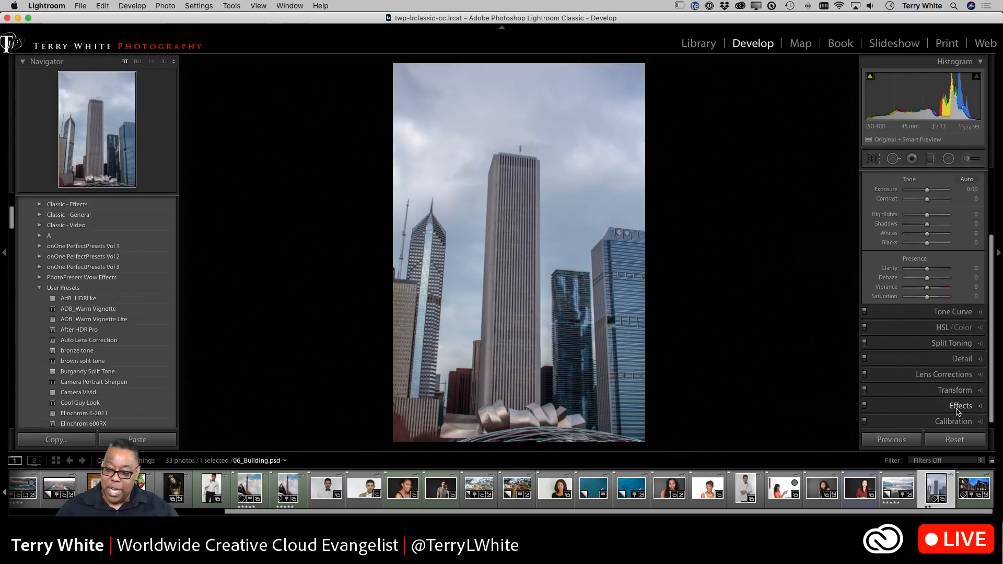
left_click(948, 374)
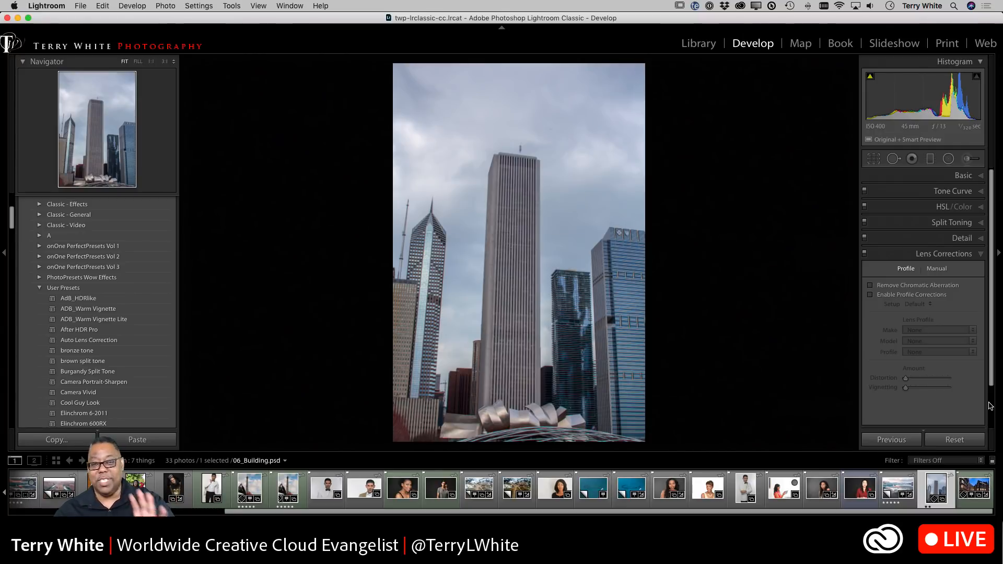
left_click(891, 295)
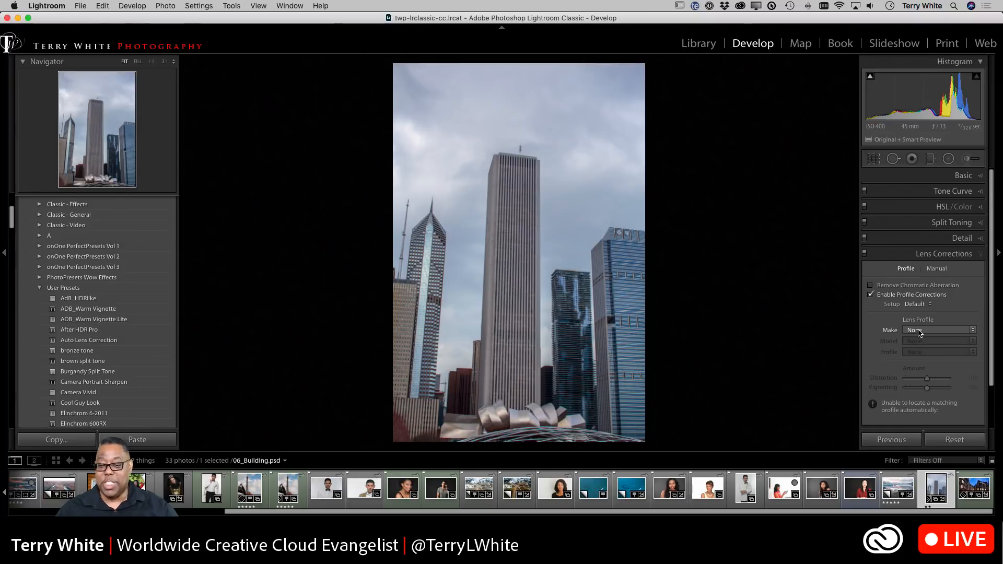
left_click(920, 332)
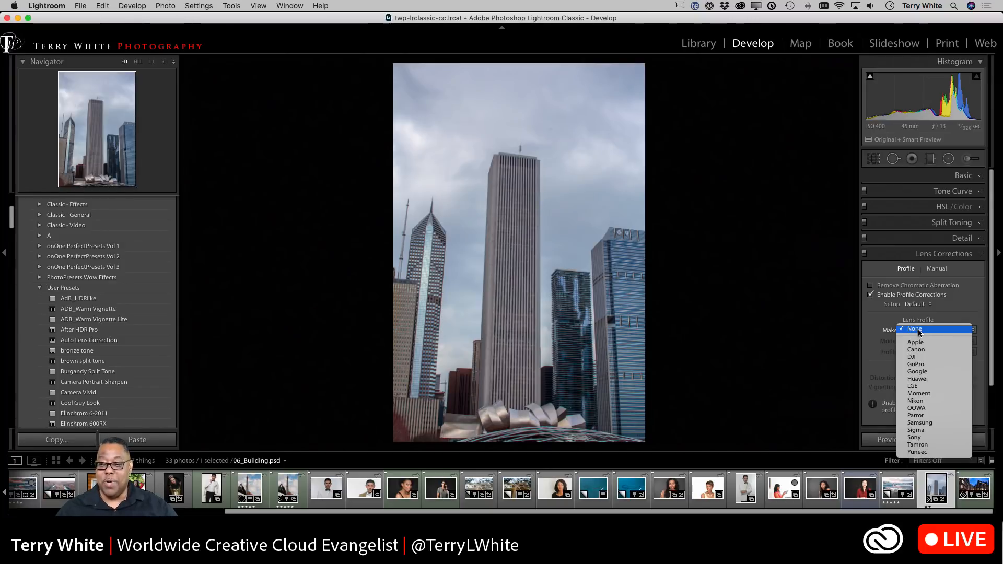
left_click(873, 335)
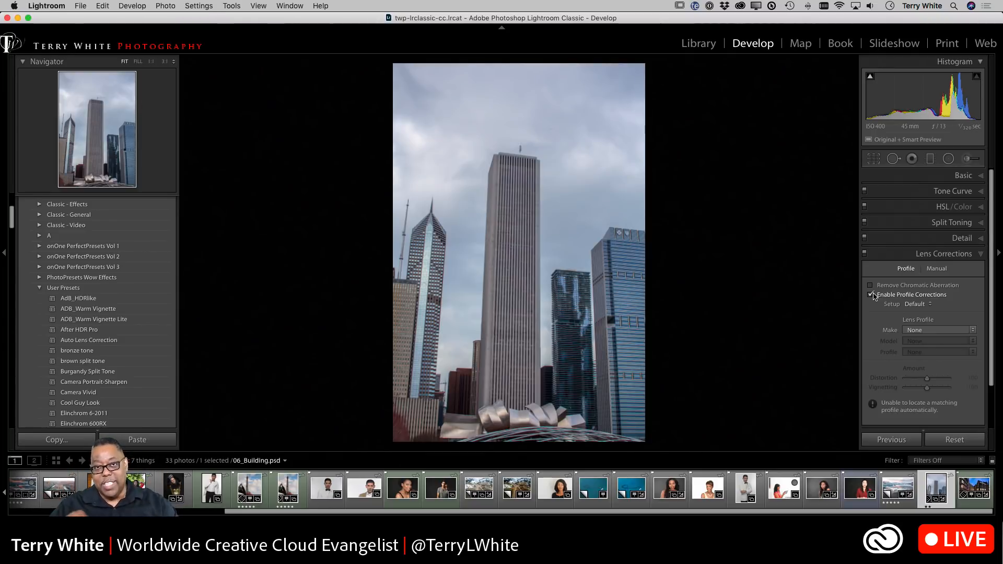
left_click(875, 297)
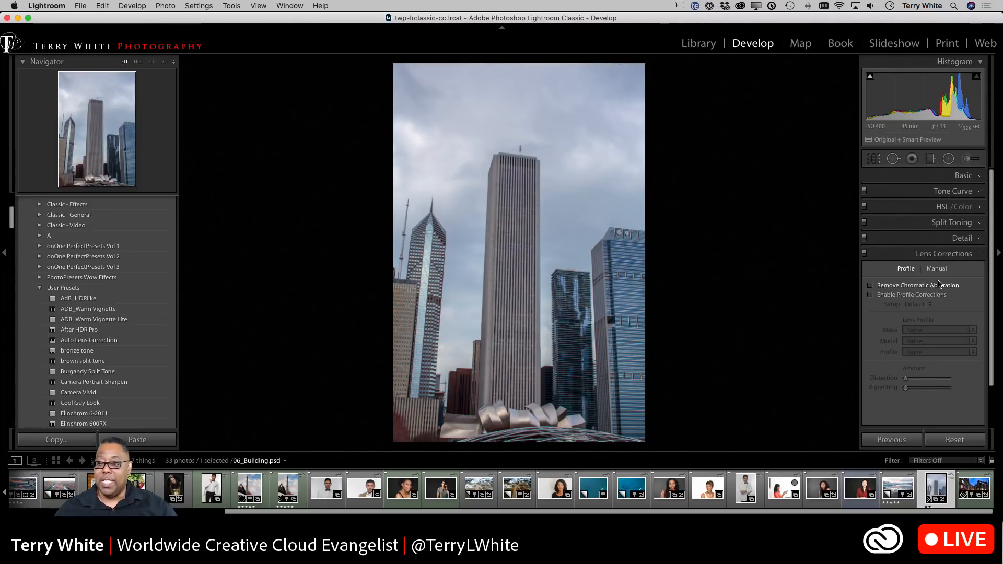
Try the Auto Upright perspective correction on the building photo and switch Upright back off.
left_click(980, 256)
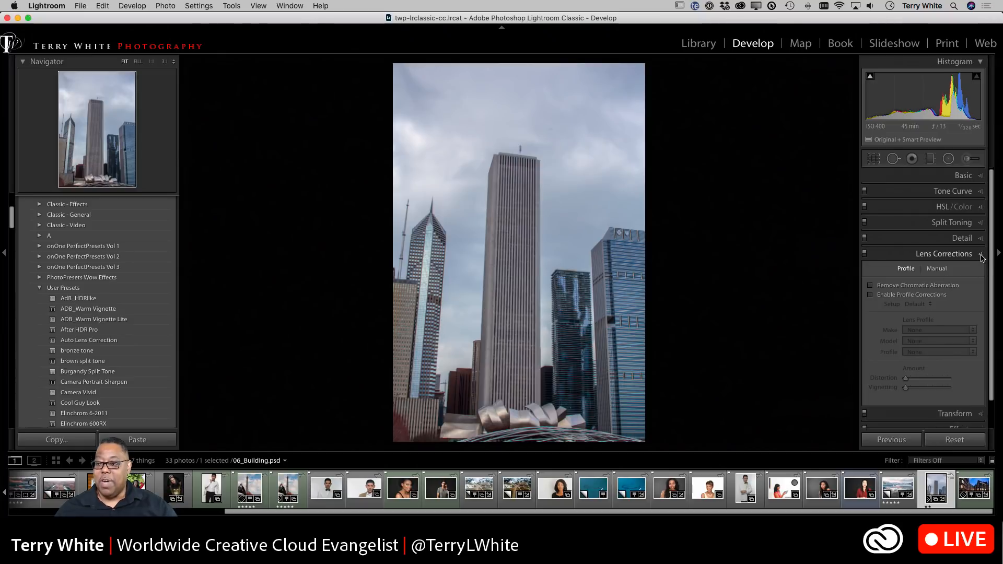
left_click(963, 271)
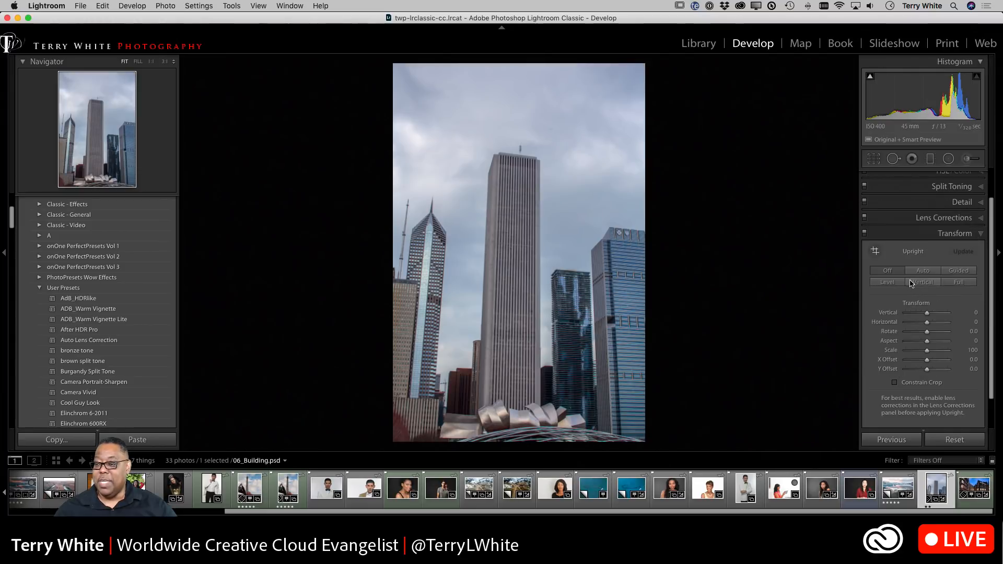
left_click(918, 272)
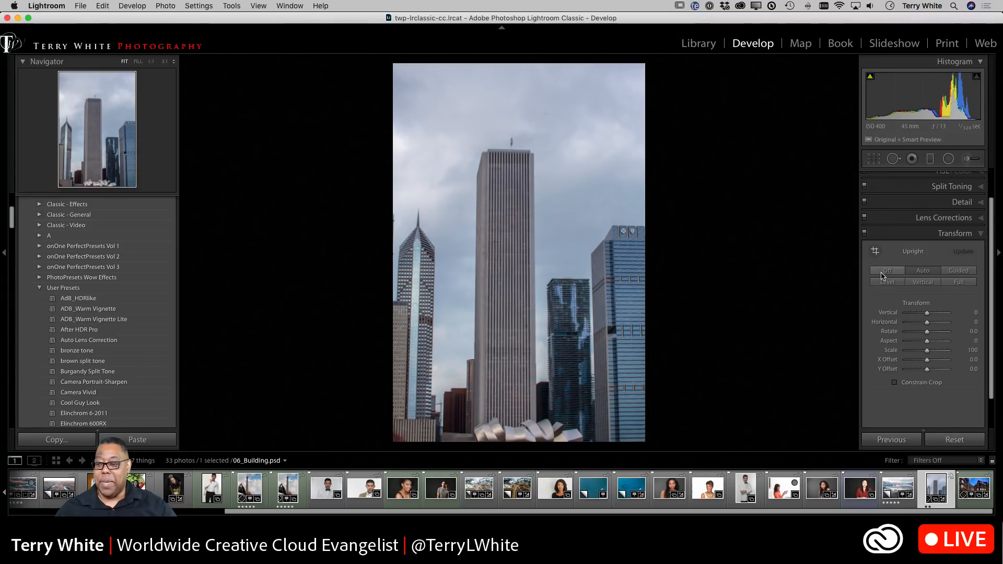
left_click(920, 270)
left_click(889, 272)
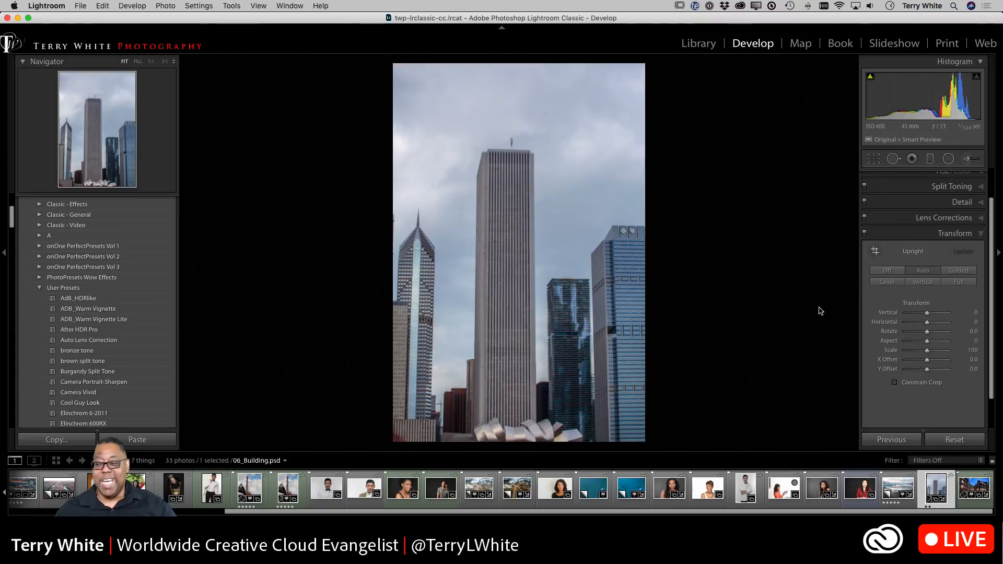
left_click(891, 275)
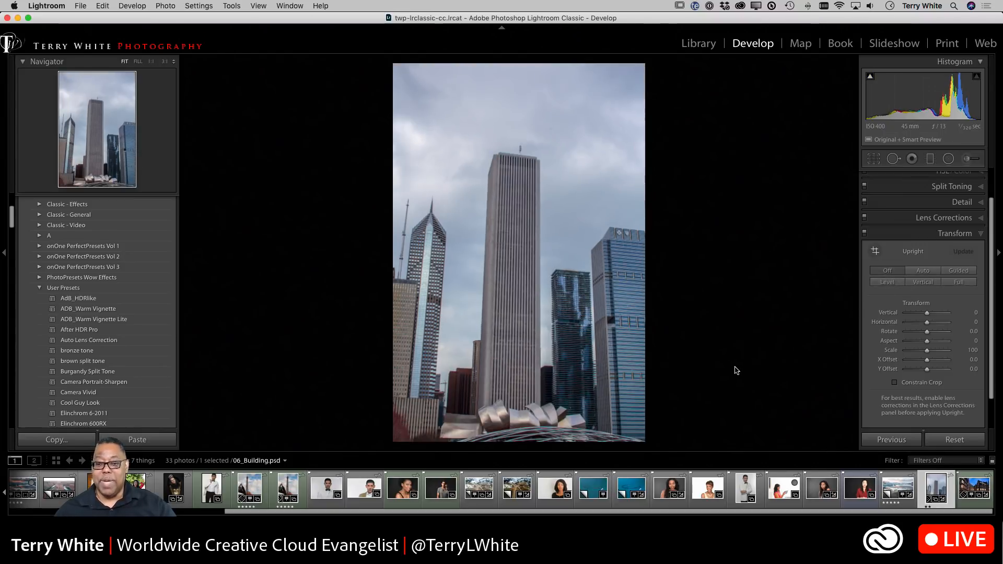
Apply Guided Upright with vertical guides along the central tower's left edge and the right building's left edge, plus a horizontal guide across the tower's top.
left_click(959, 270)
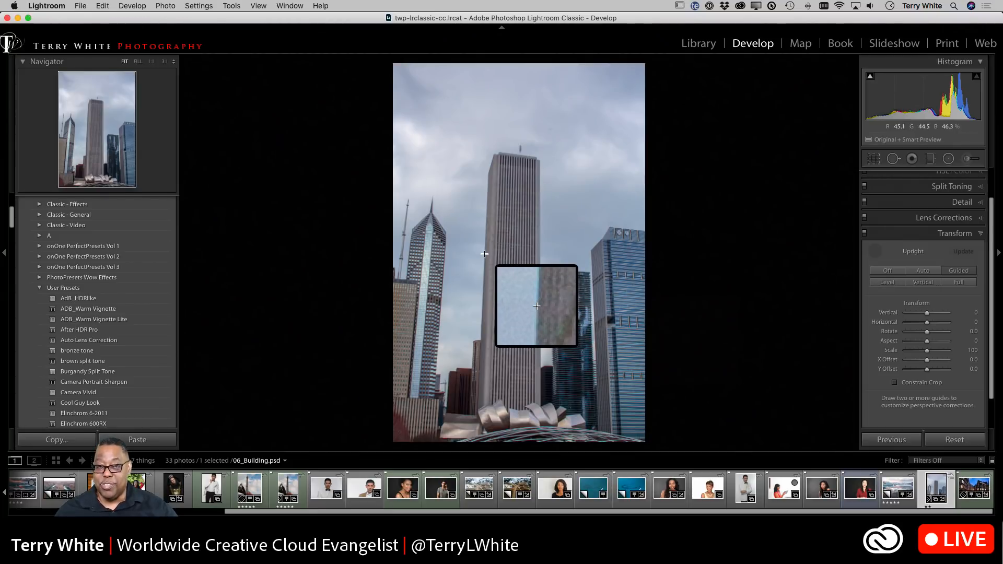
left_click_drag(485, 254, 482, 317)
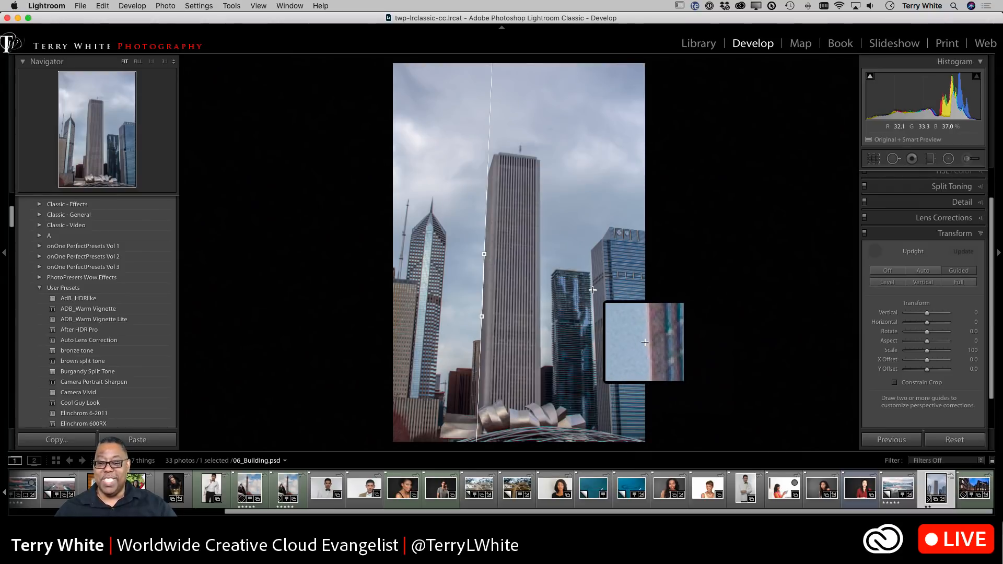
left_click_drag(592, 290, 594, 332)
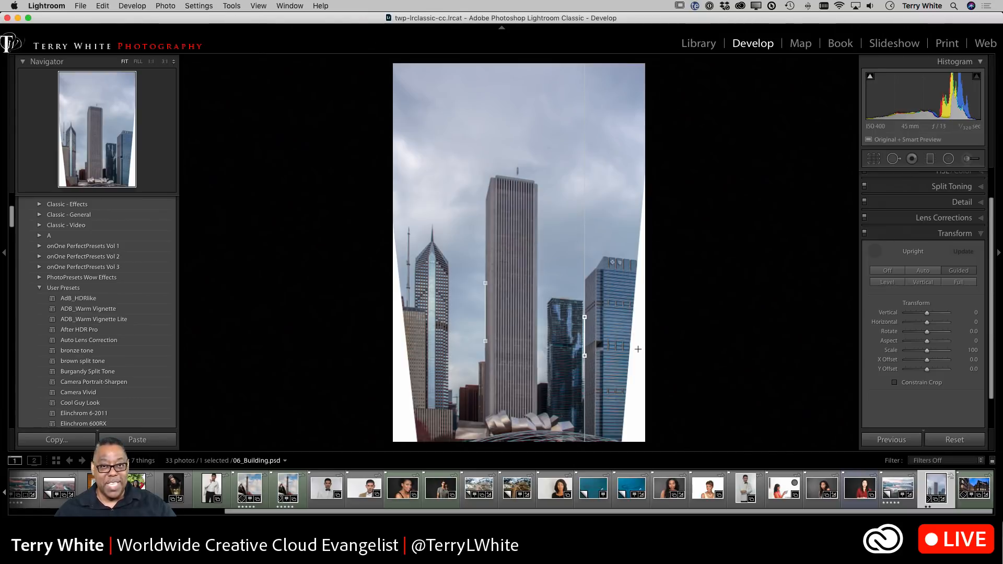
left_click_drag(632, 382, 621, 388)
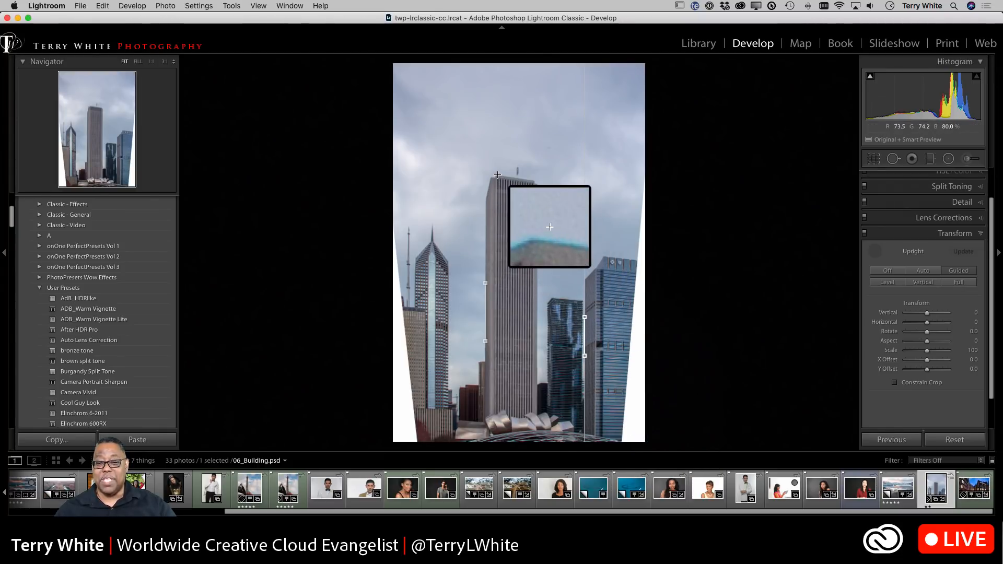
left_click_drag(497, 175, 556, 184)
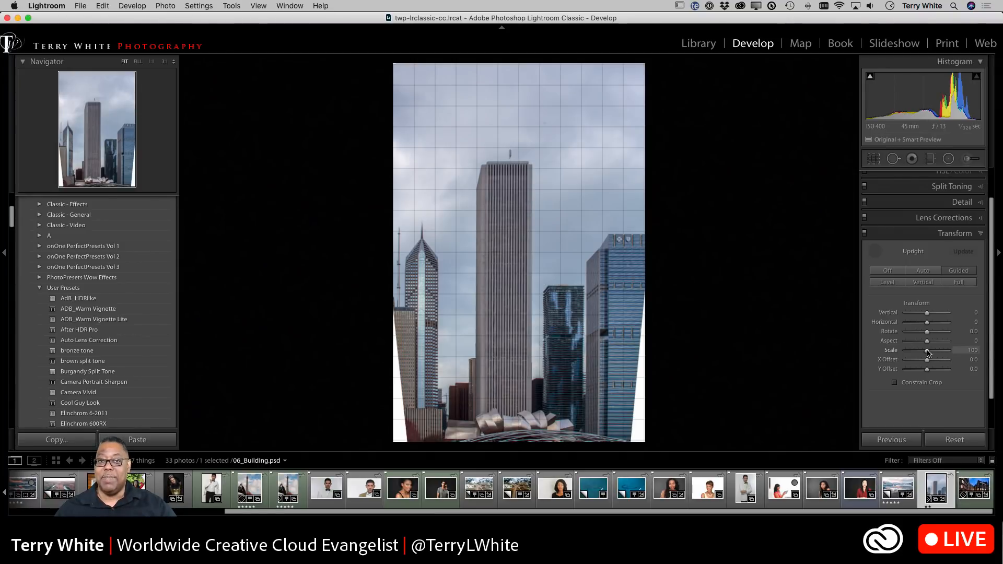
Set the Transform scale to 111 to remove the white corners and finish the guided correction.
left_click_drag(928, 353, 934, 353)
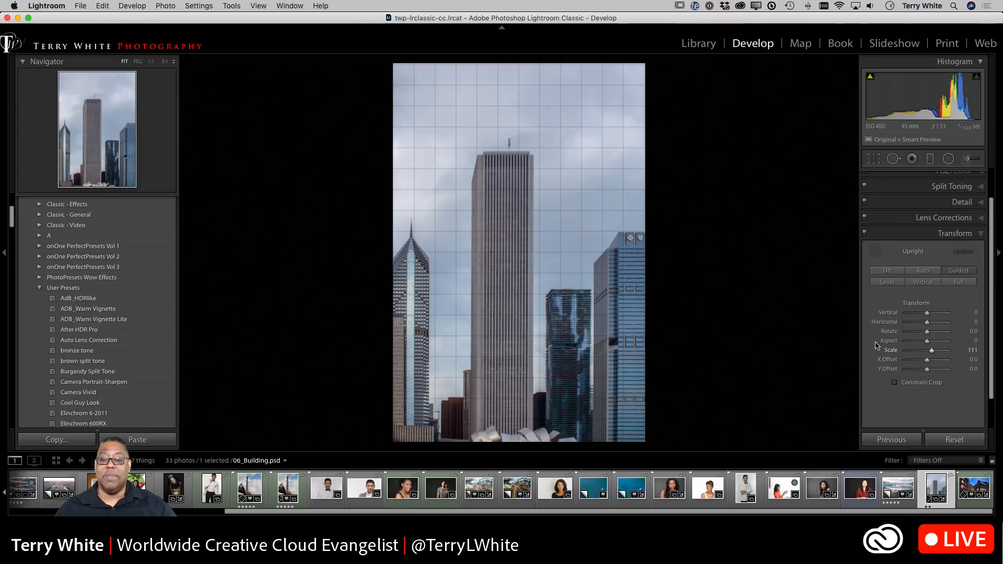
key("shift+t")
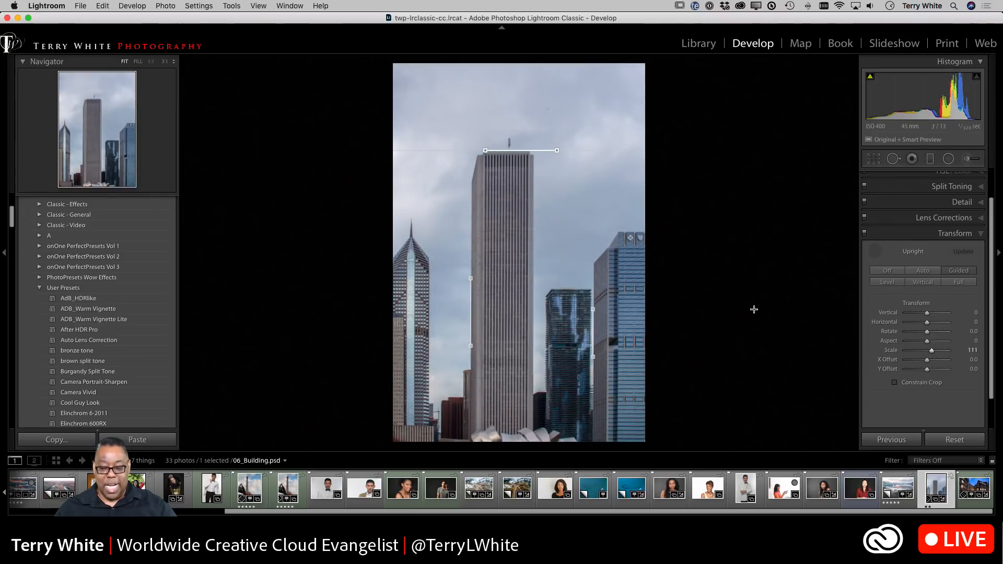
key("v")
key("v")
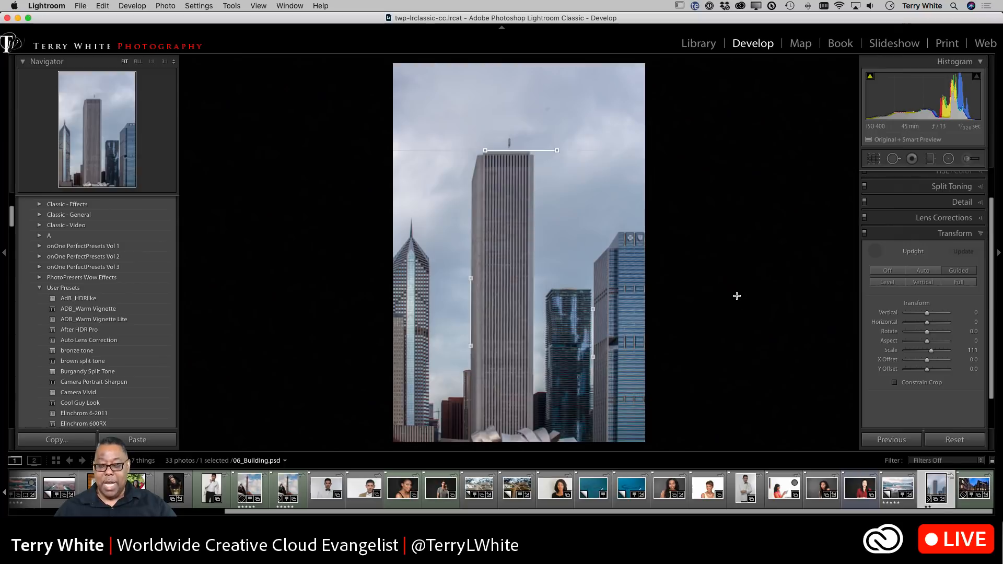
left_click(874, 251)
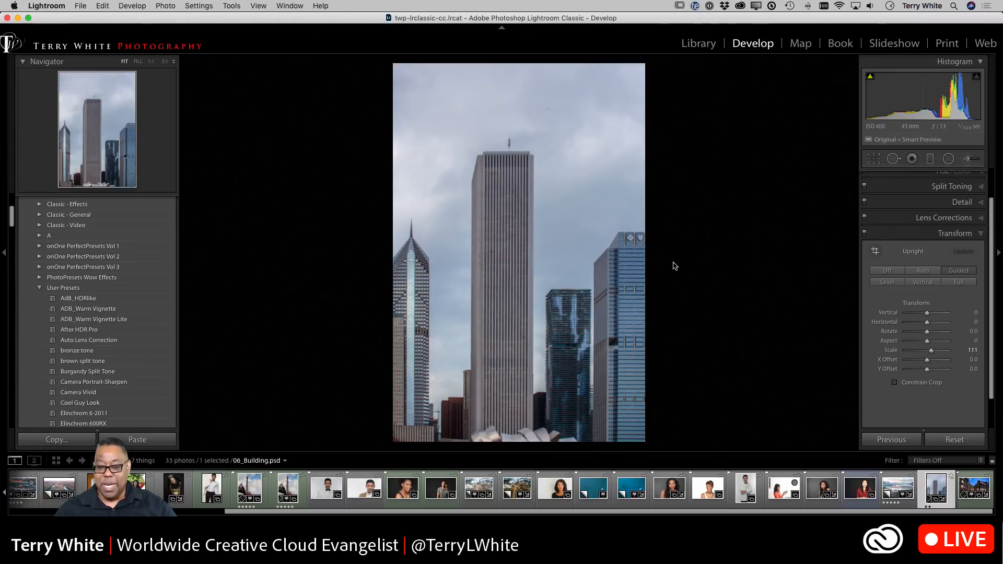
Return to the Library grid and open the Dehaze collection in the Demo set.
key("g")
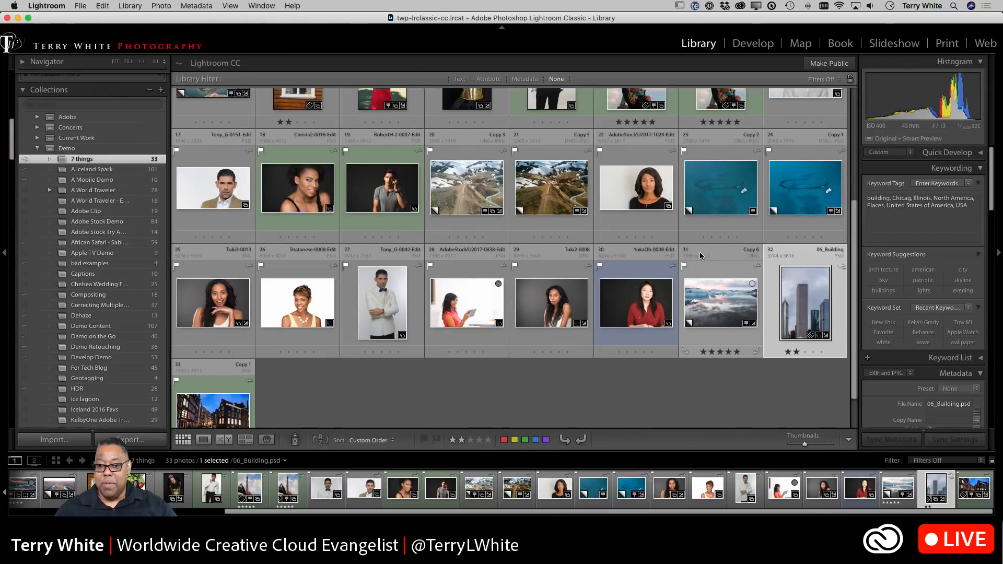
scroll(688, 260, "up", 3)
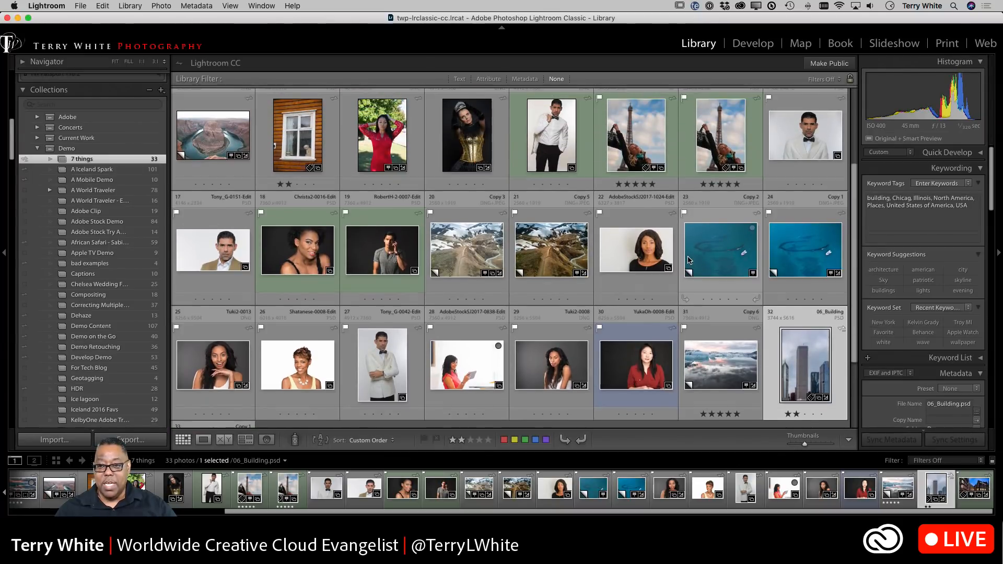
scroll(688, 260, "up", 3)
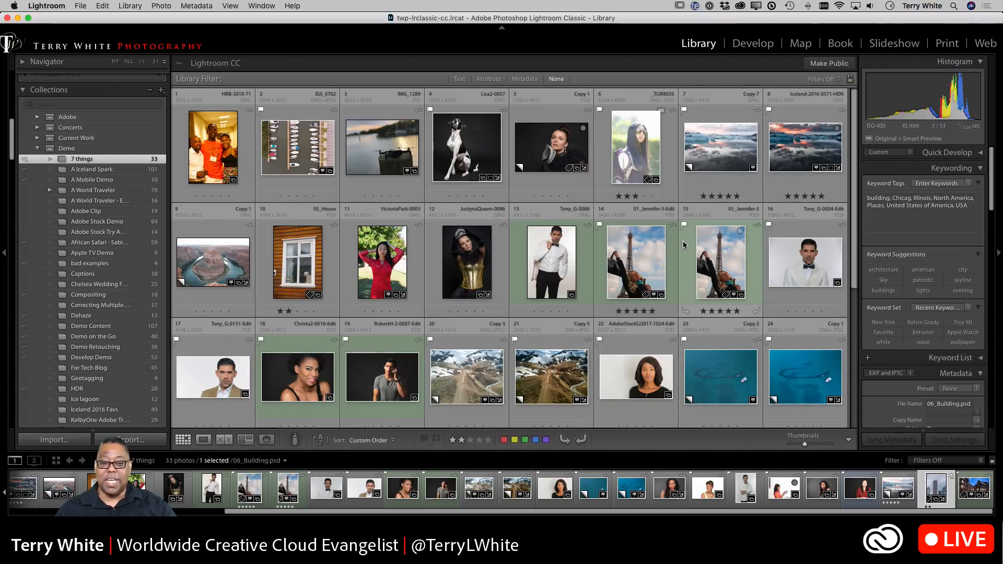
scroll(685, 245, "down", 3)
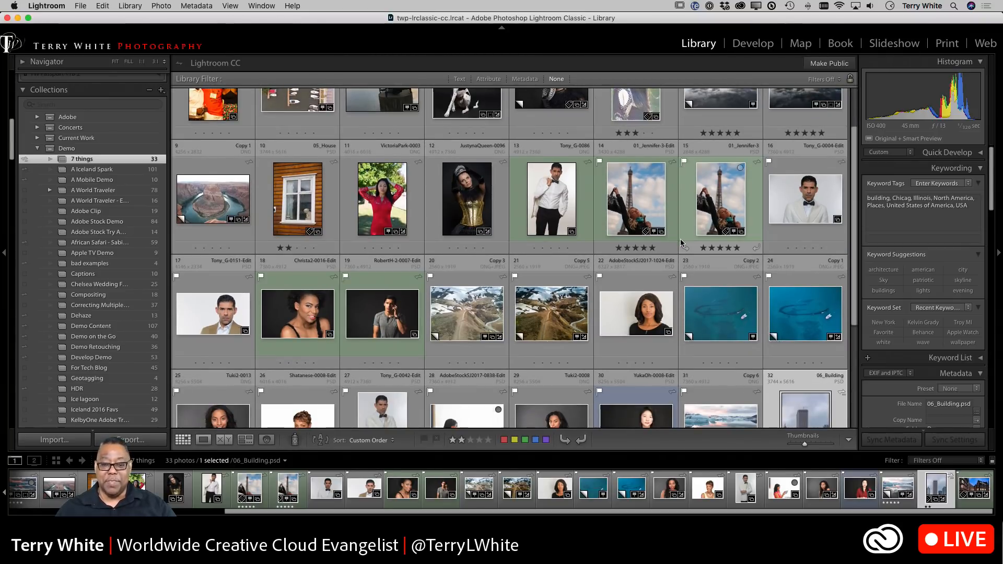
left_click(73, 317)
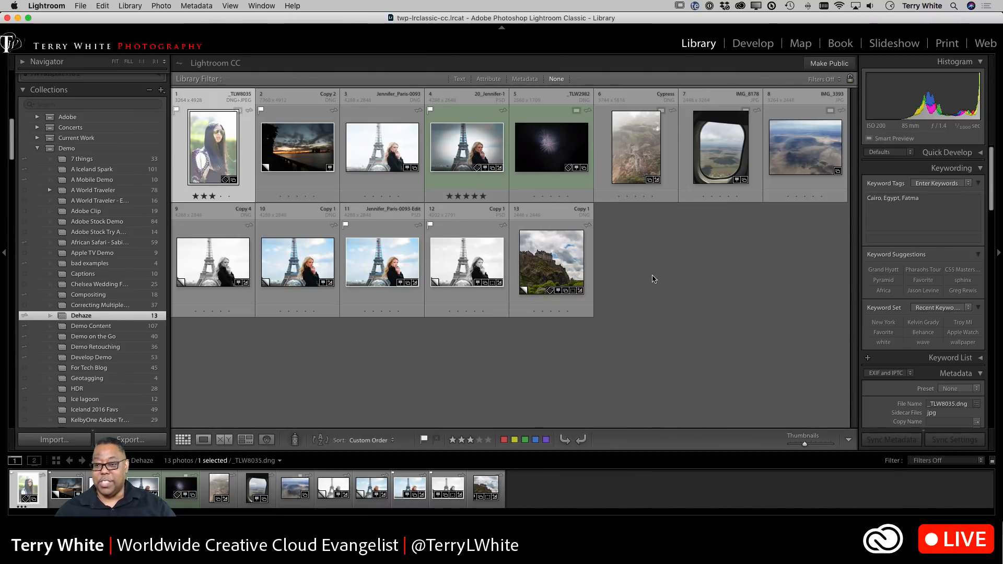
Open the foggy Cypress photo in Develop and expand its Basic adjustments.
left_click(632, 145)
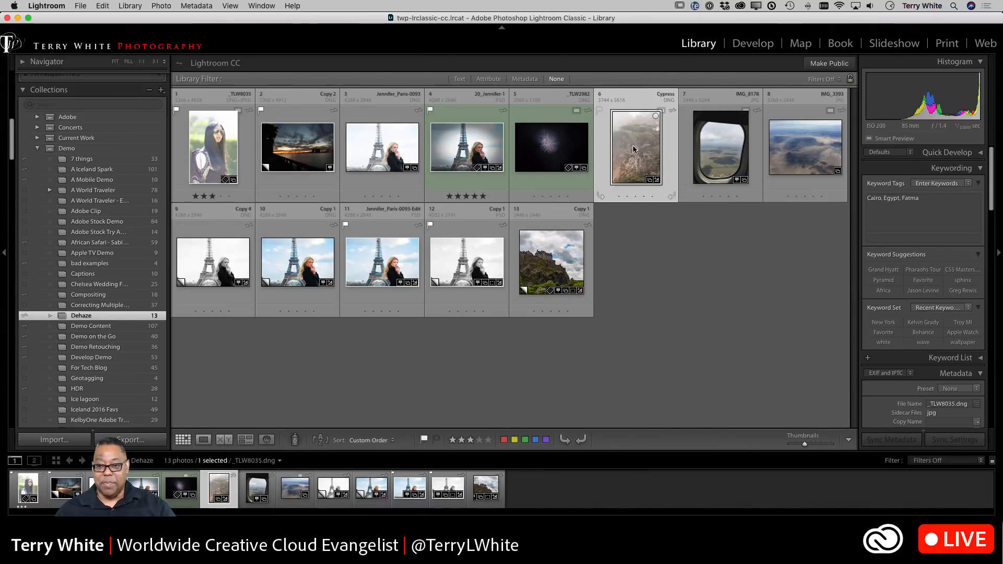
key("d")
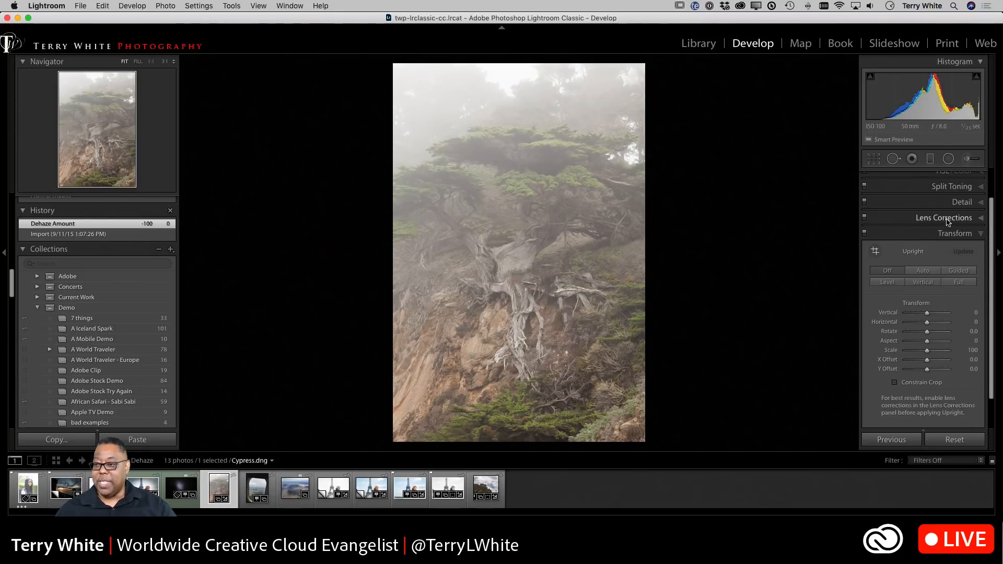
scroll(944, 219, "up", 3)
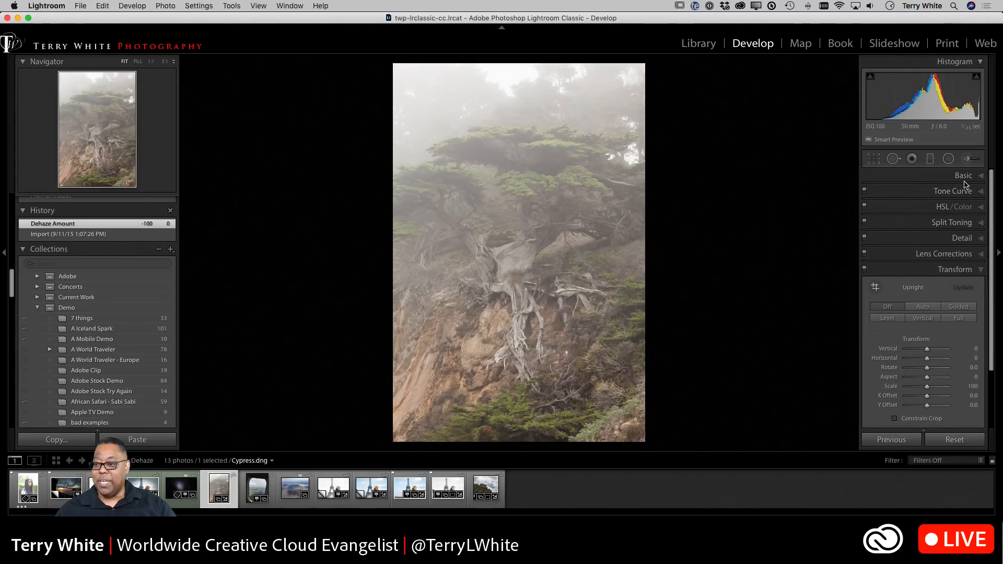
left_click(965, 177)
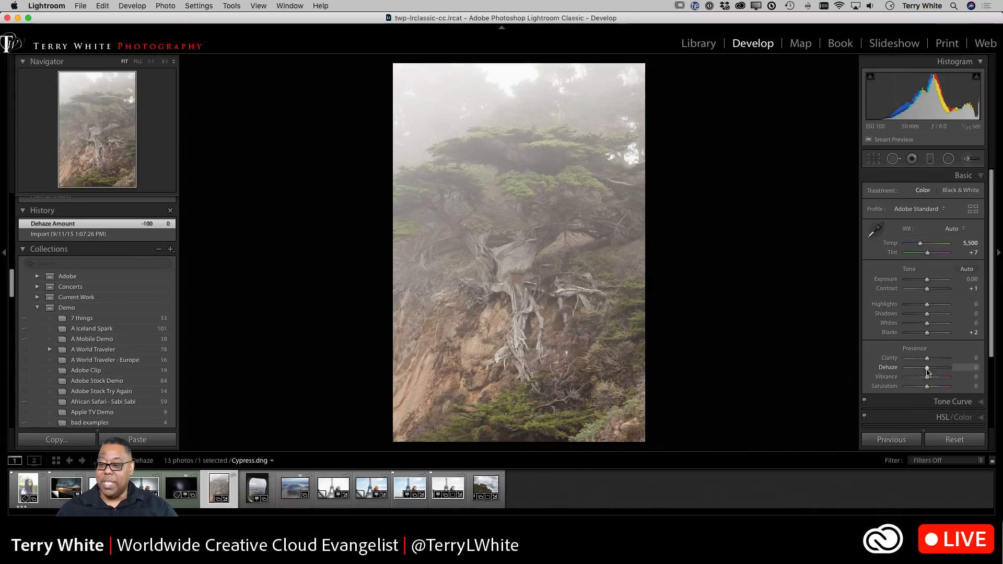
Try the Basic Dehaze amount at +100, inspecting the tree foliage up close, and settle on +40.
left_click_drag(927, 368, 951, 369)
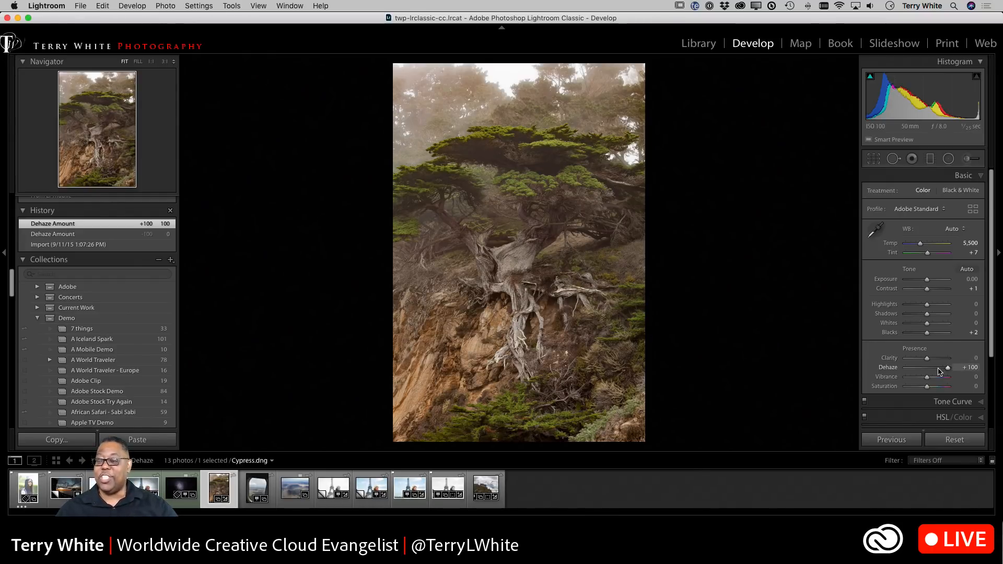
mouse_move(949, 369)
left_mouse_down()
mouse_move(929, 376)
mouse_move(956, 372)
left_mouse_up()
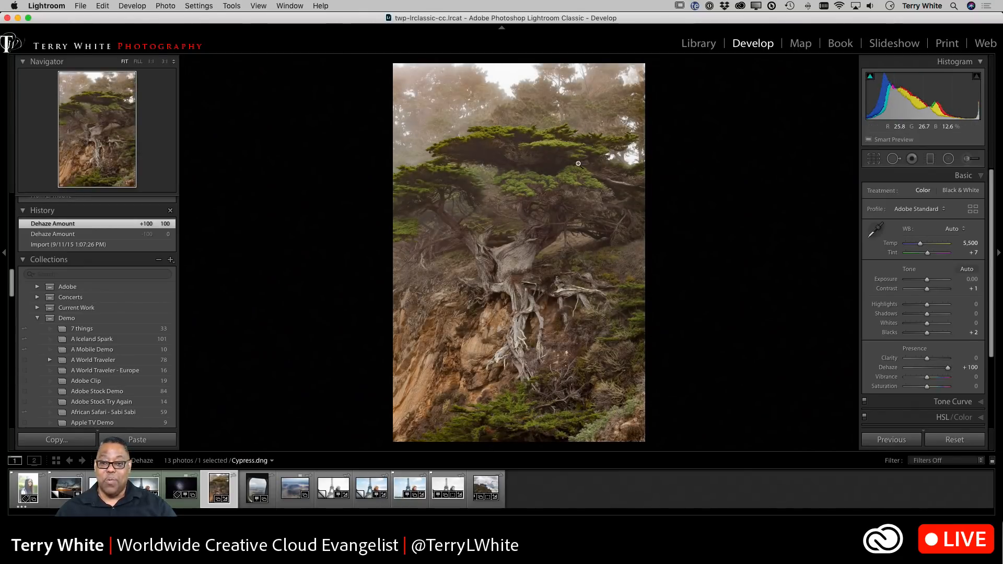
left_click(487, 138)
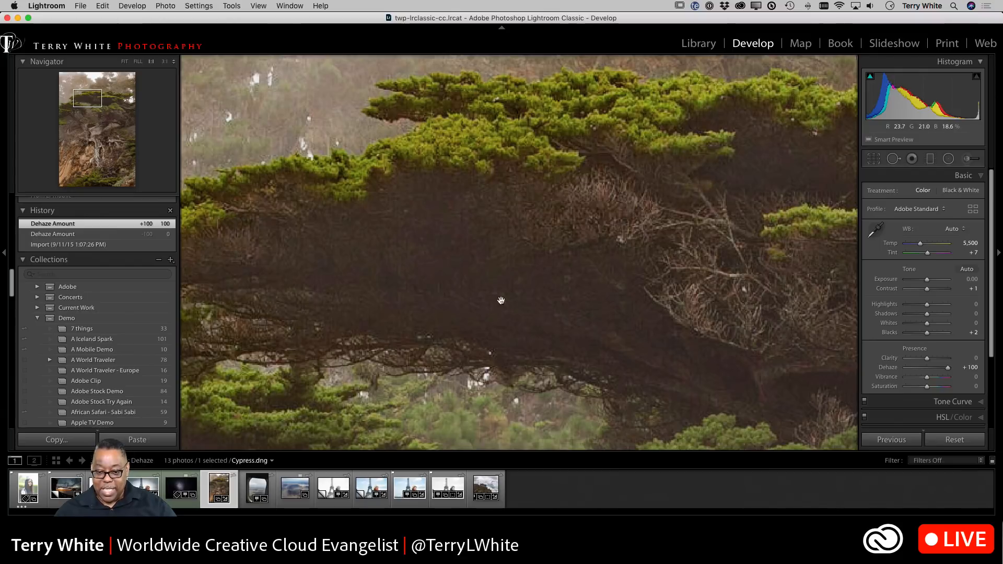
left_click(528, 181)
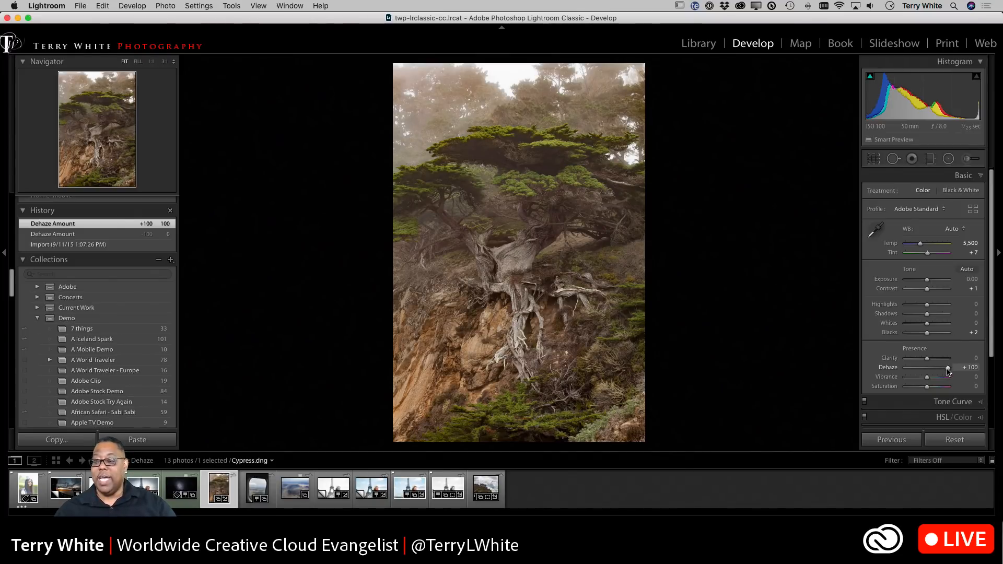
left_click_drag(948, 368, 935, 377)
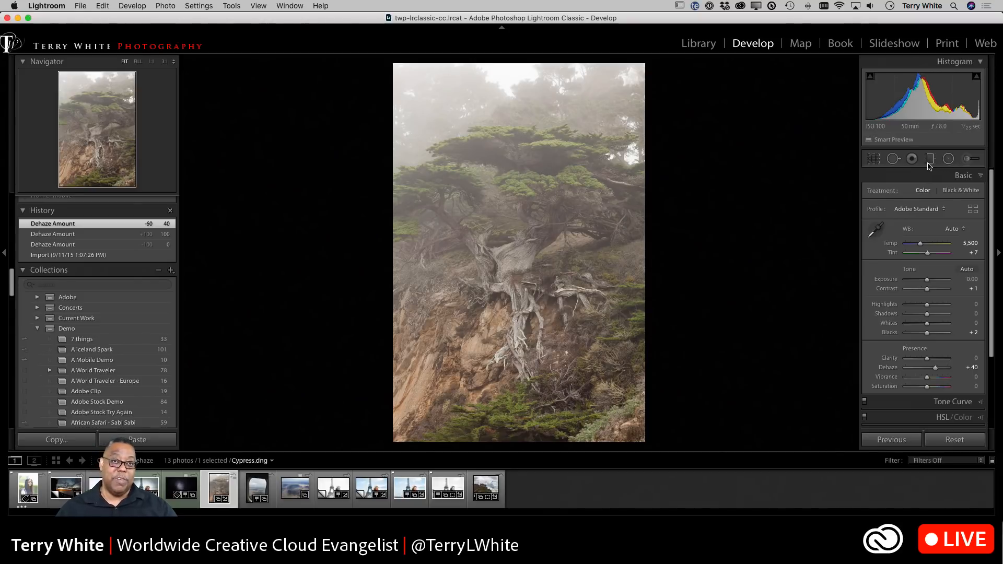
Paint a Dehaze adjustment brush over the cypress canopy and set its Dehaze amount to 37.
left_click(967, 159)
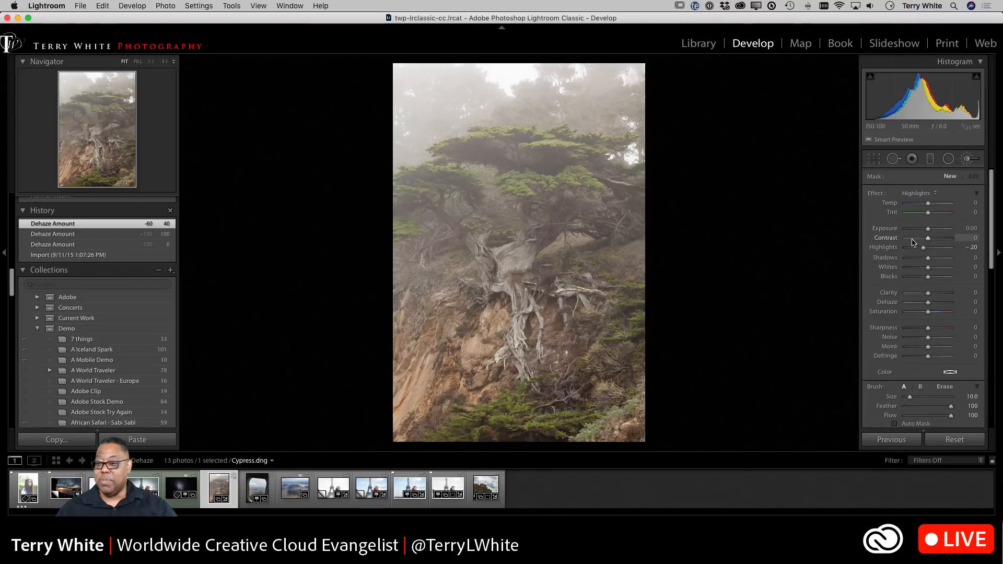
left_click(915, 195)
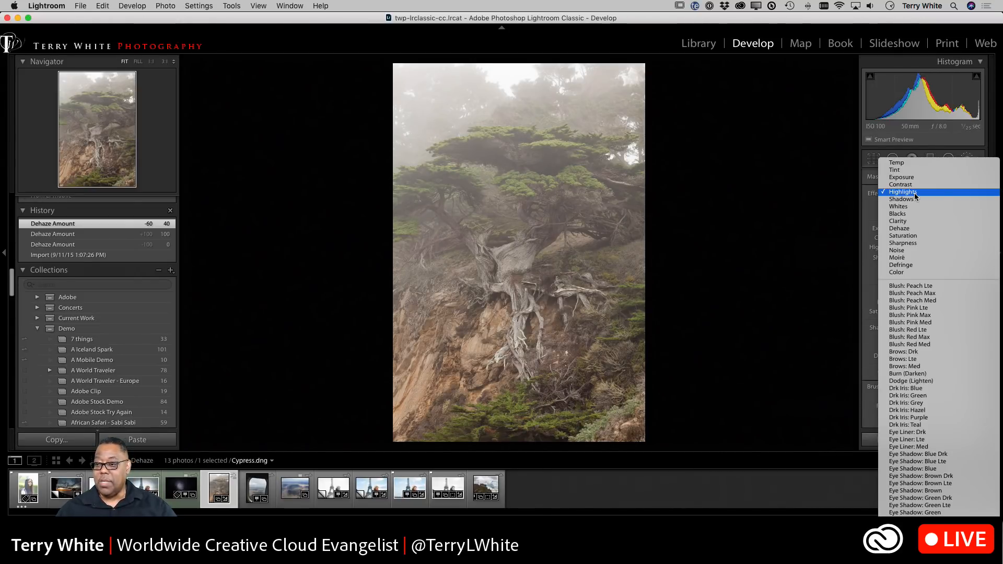
left_click(914, 229)
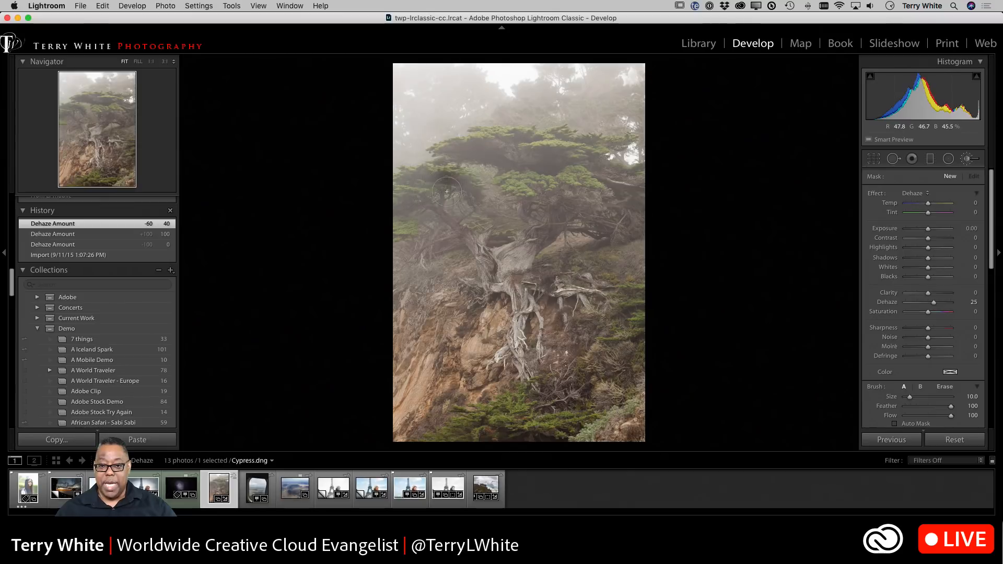
mouse_move(414, 219)
left_mouse_down()
mouse_move(488, 143)
mouse_move(476, 156)
mouse_move(533, 143)
mouse_move(598, 150)
mouse_move(502, 151)
mouse_move(548, 154)
mouse_move(563, 175)
mouse_move(522, 191)
mouse_move(562, 178)
mouse_move(585, 191)
mouse_move(648, 181)
left_mouse_up()
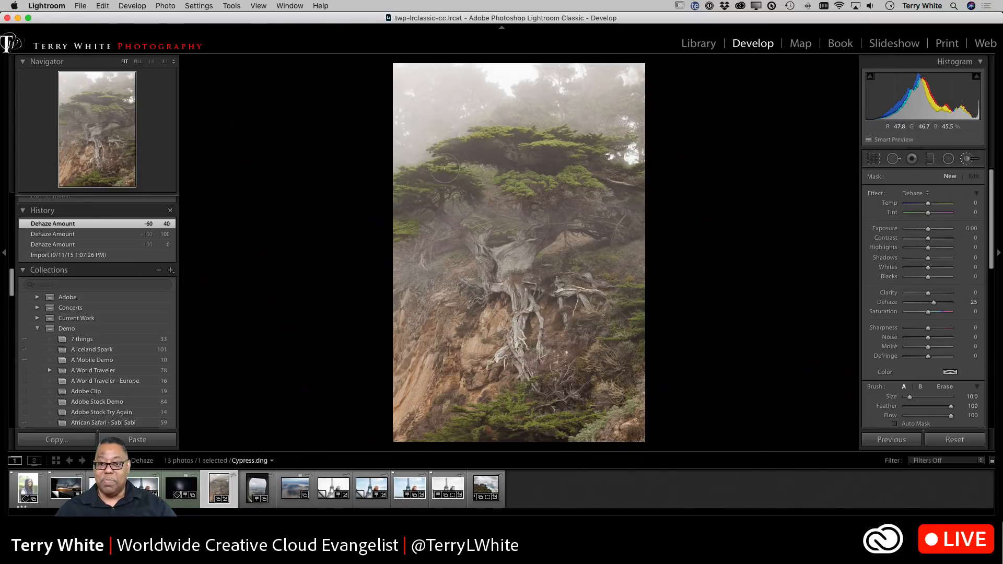
left_click_drag(446, 178, 498, 140)
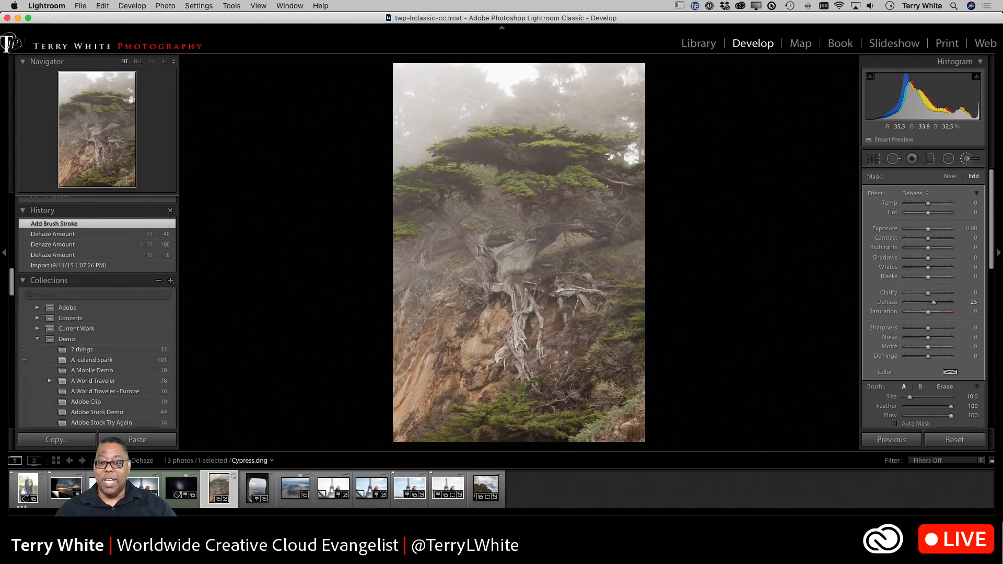
left_click_drag(608, 187, 645, 174)
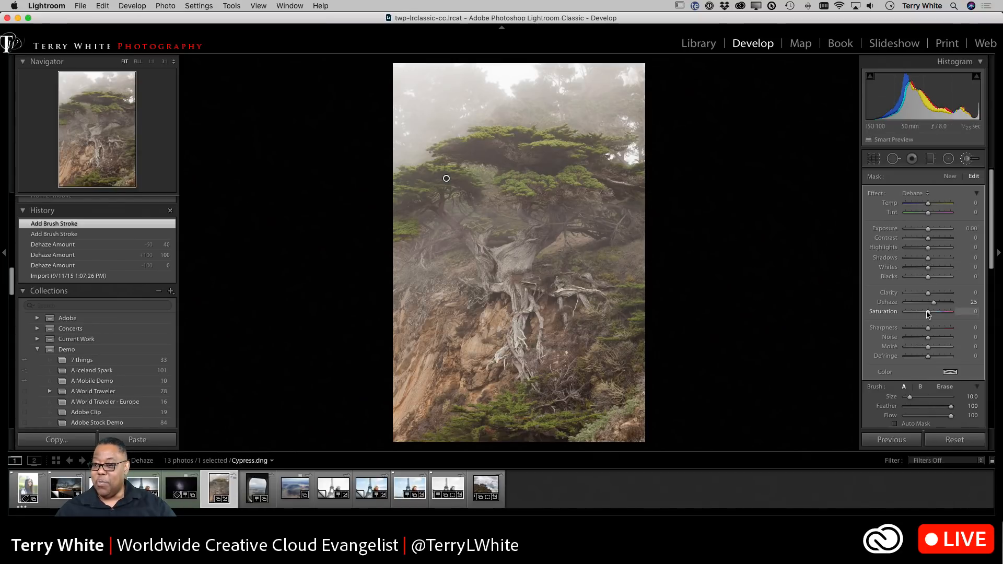
left_click_drag(934, 303, 948, 303)
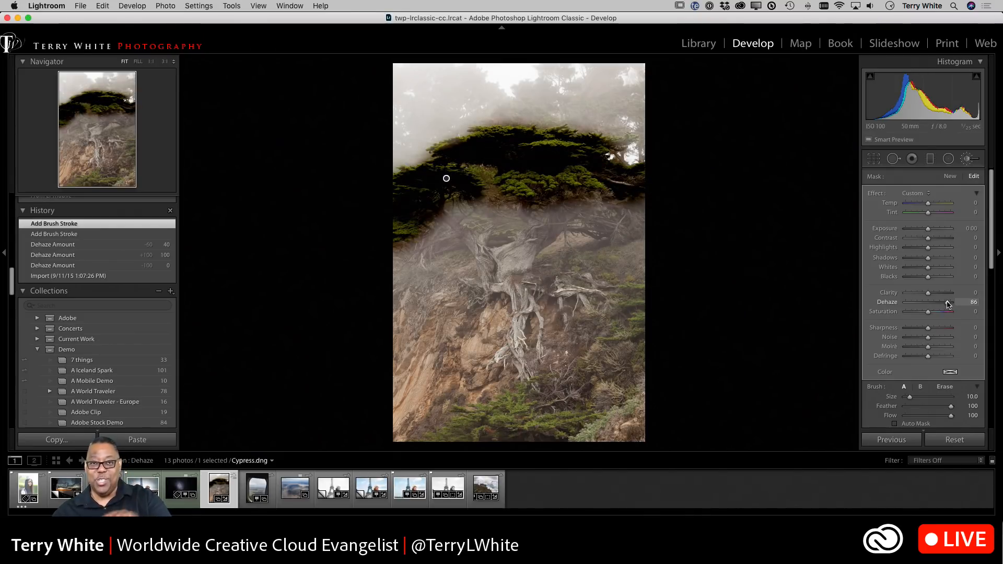
left_click_drag(949, 304, 936, 309)
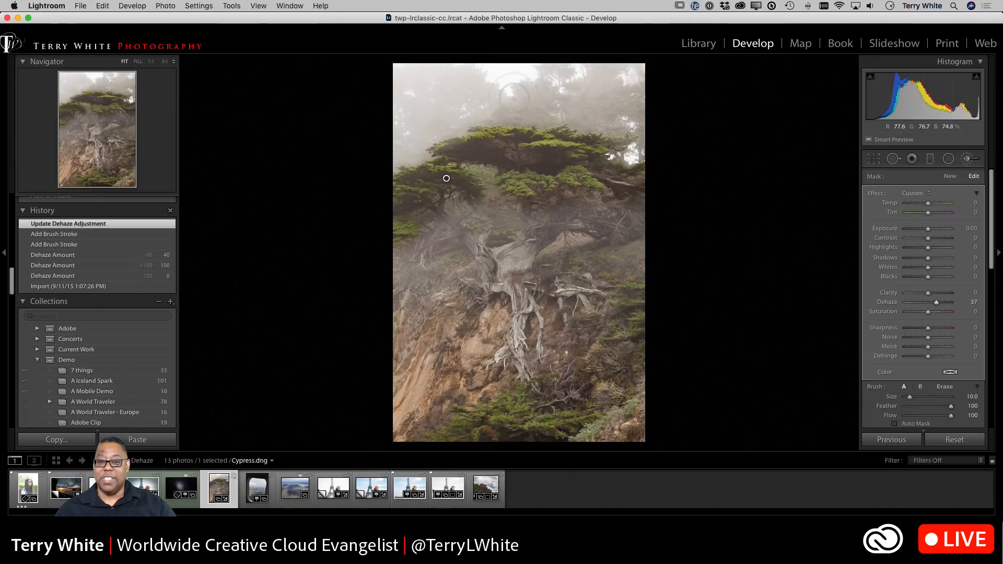
Extend the brushed Dehaze adjustment over the foggy background trees above the canopy and the trunk and rocky hillside below.
mouse_move(388, 116)
left_mouse_down()
mouse_move(525, 78)
mouse_move(485, 95)
mouse_move(397, 66)
mouse_move(403, 89)
mouse_move(449, 136)
mouse_move(405, 158)
mouse_move(477, 111)
mouse_move(603, 79)
mouse_move(558, 103)
mouse_move(471, 118)
mouse_move(632, 123)
mouse_move(599, 124)
mouse_move(647, 132)
mouse_move(634, 158)
mouse_move(649, 83)
mouse_move(600, 92)
left_mouse_up()
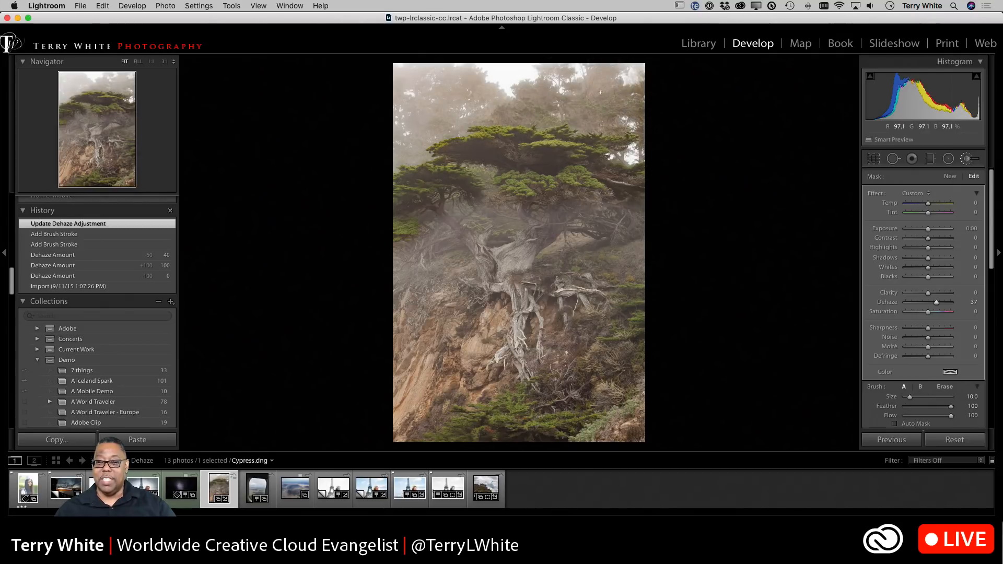
left_click_drag(500, 92, 423, 89)
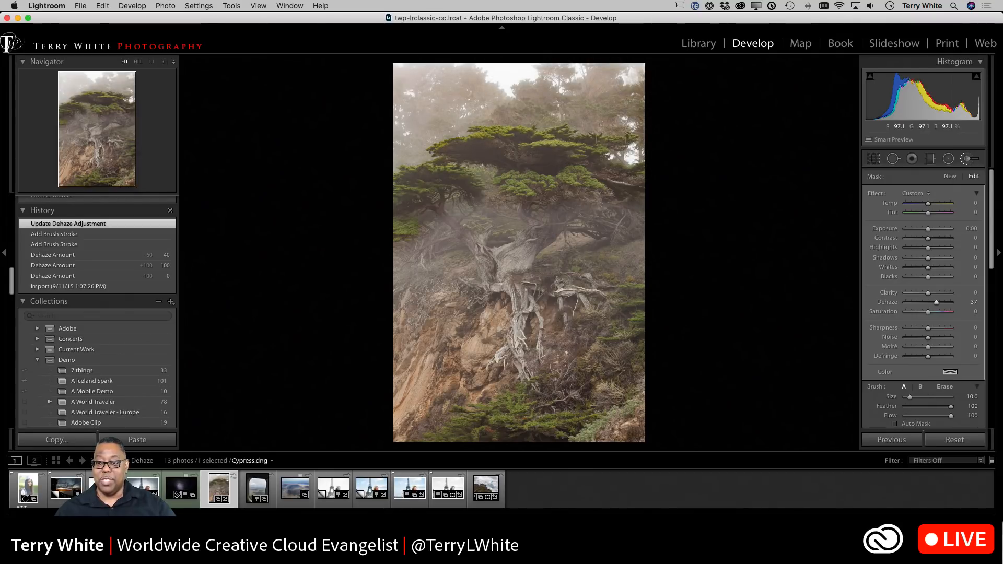
mouse_move(611, 139)
left_mouse_down()
mouse_move(648, 170)
mouse_move(569, 138)
mouse_move(630, 165)
left_mouse_up()
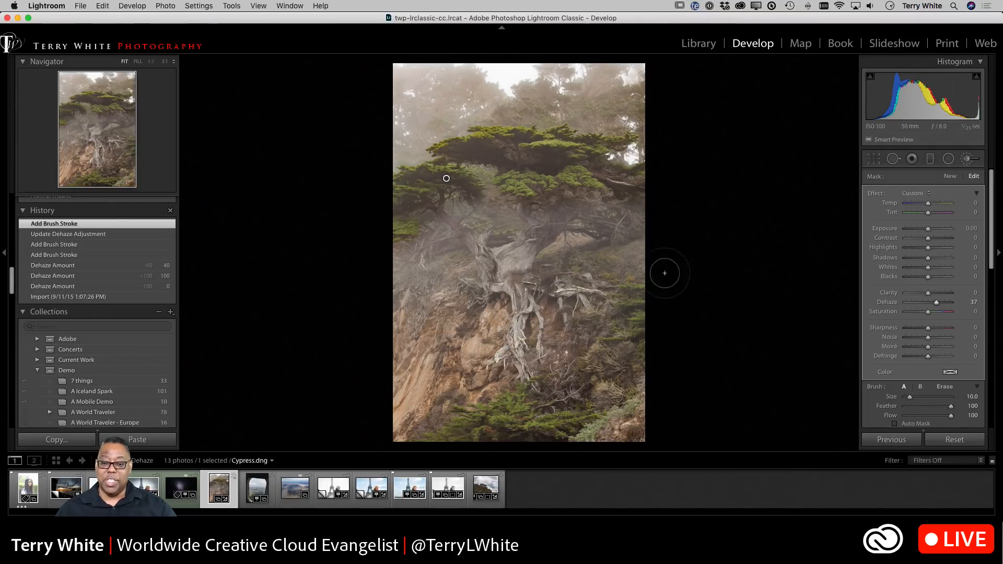
mouse_move(431, 330)
left_mouse_down()
mouse_move(433, 243)
mouse_move(451, 243)
mouse_move(453, 264)
mouse_move(495, 252)
mouse_move(511, 261)
mouse_move(545, 225)
mouse_move(501, 238)
mouse_move(460, 268)
mouse_move(495, 263)
left_mouse_up()
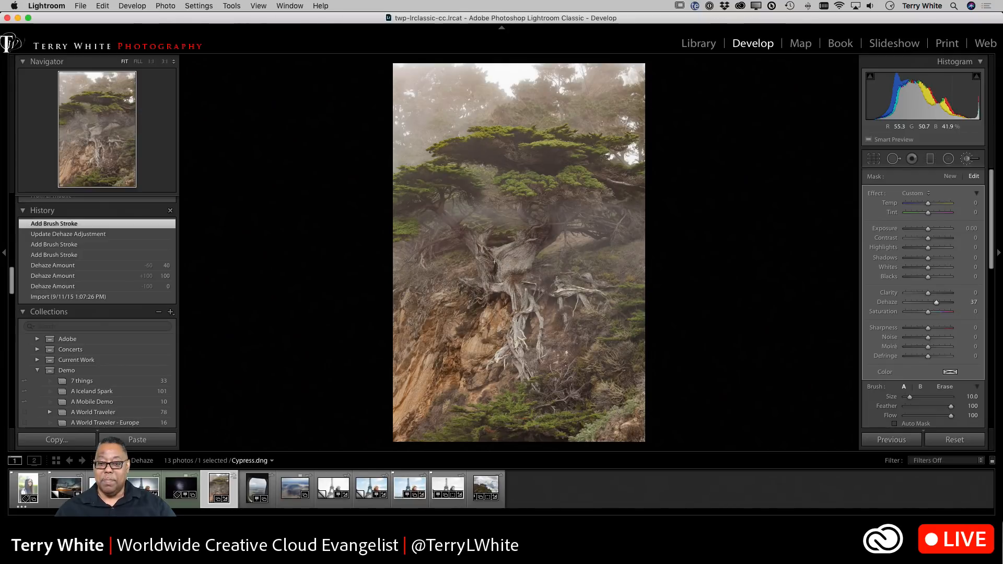
mouse_move(528, 335)
left_mouse_down()
mouse_move(580, 277)
mouse_move(624, 256)
mouse_move(607, 218)
mouse_move(523, 222)
mouse_move(633, 217)
mouse_move(485, 209)
mouse_move(399, 265)
mouse_move(373, 428)
left_mouse_up()
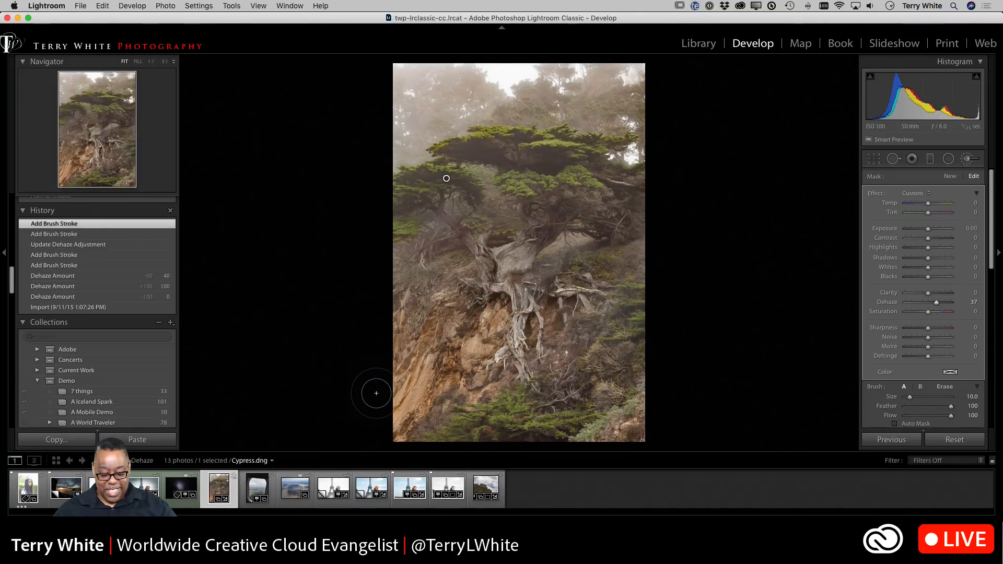
Return to the Library grid, browse the 7 things collection, and open the Develop Demo collection.
key("g")
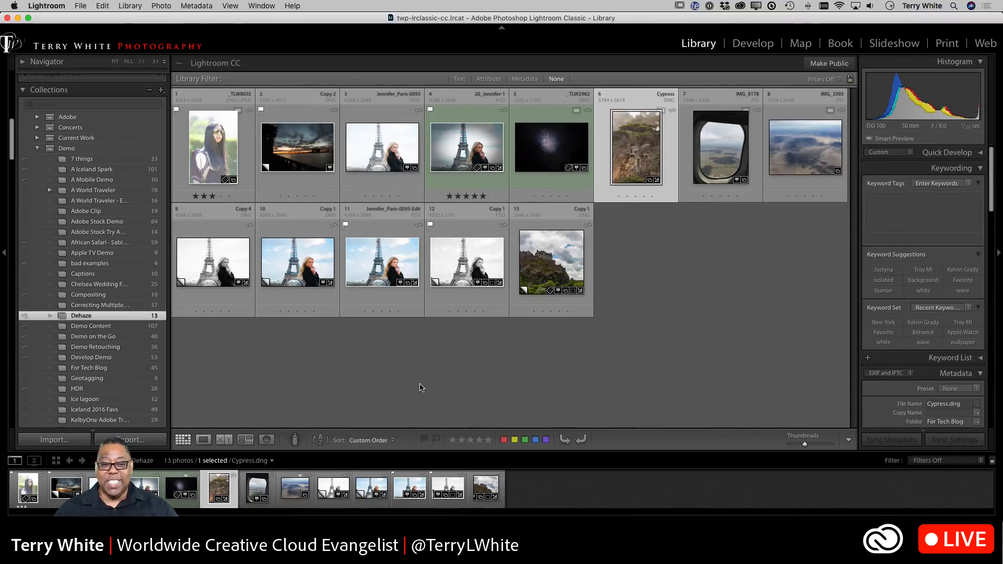
left_click(97, 159)
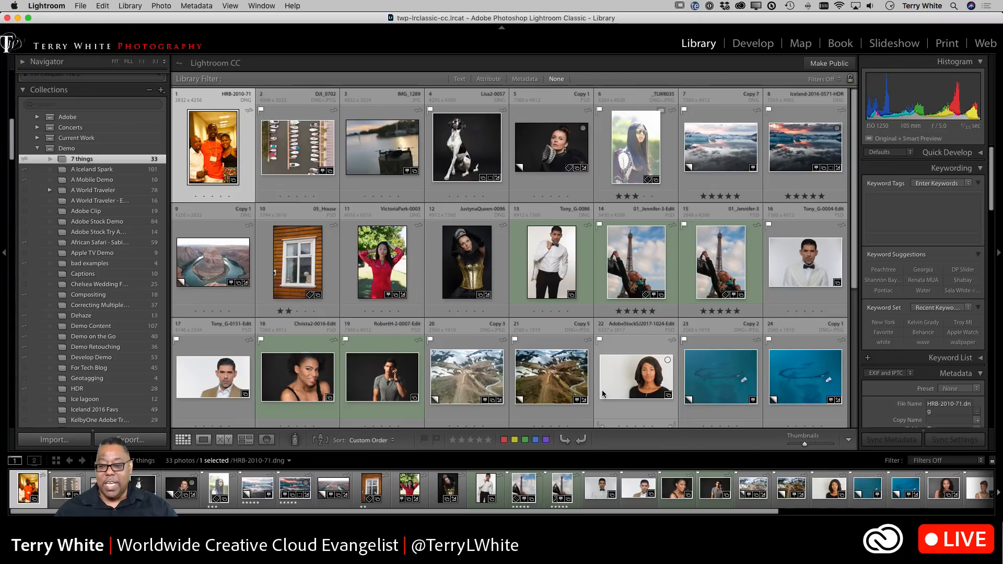
scroll(603, 381, "down", 2)
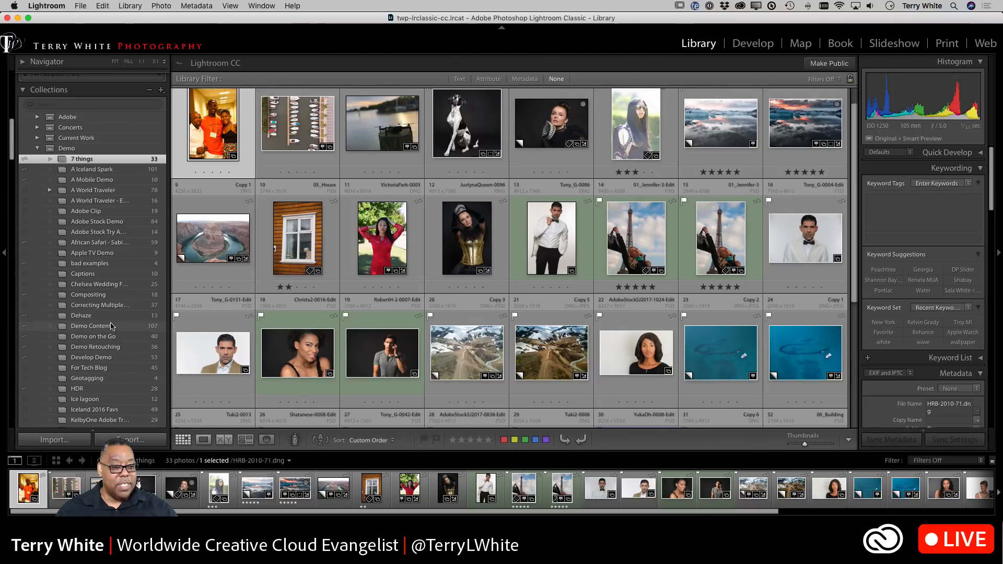
left_click(105, 358)
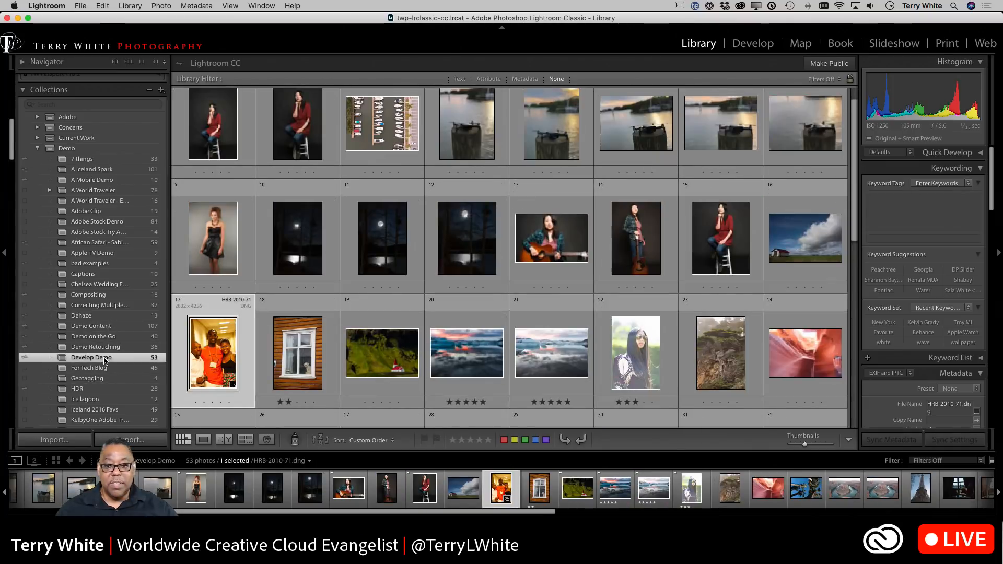
scroll(366, 335, "up", 1)
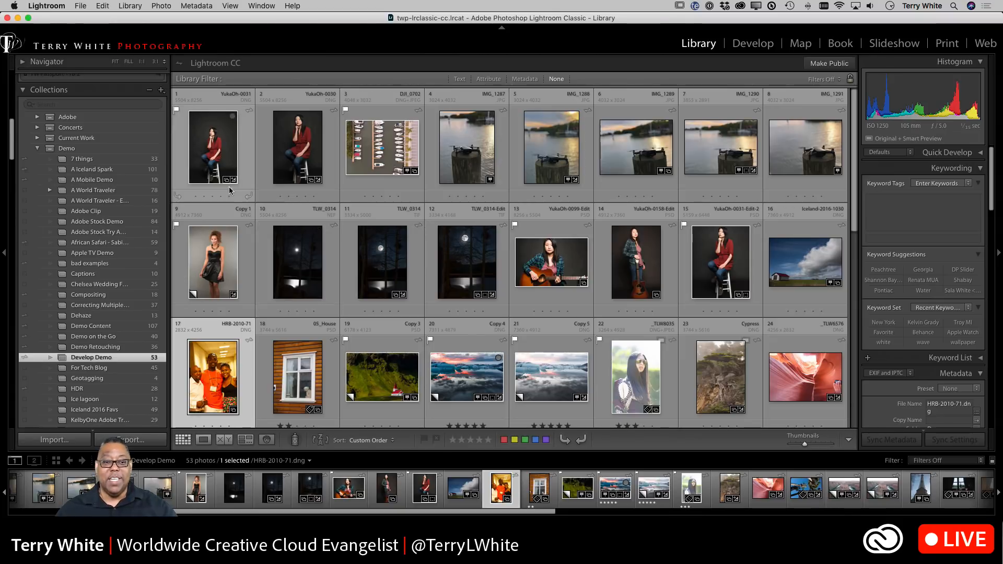
View the collection's first two portraits of the seated woman individually and side by side in Compare view.
left_click(224, 169)
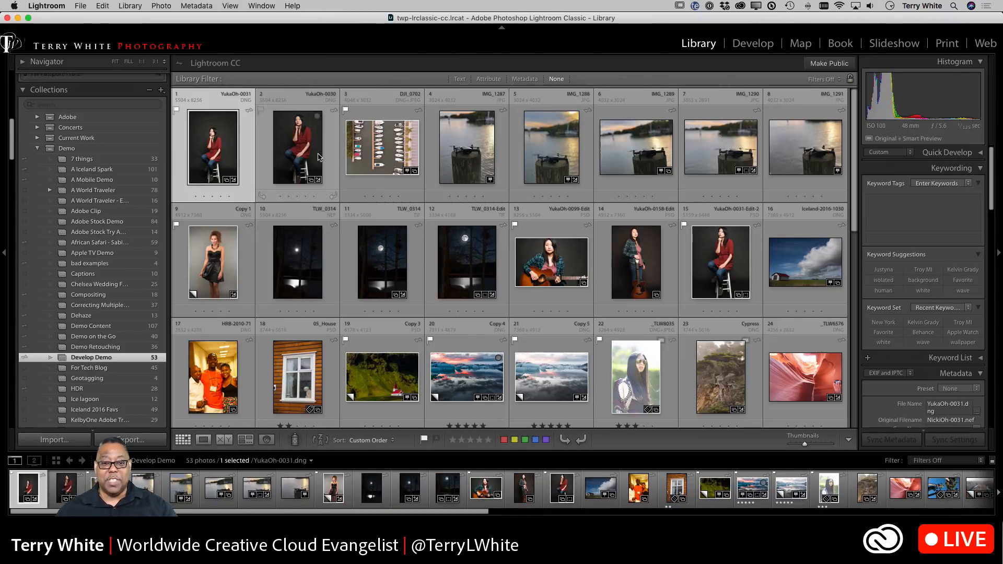
key("e")
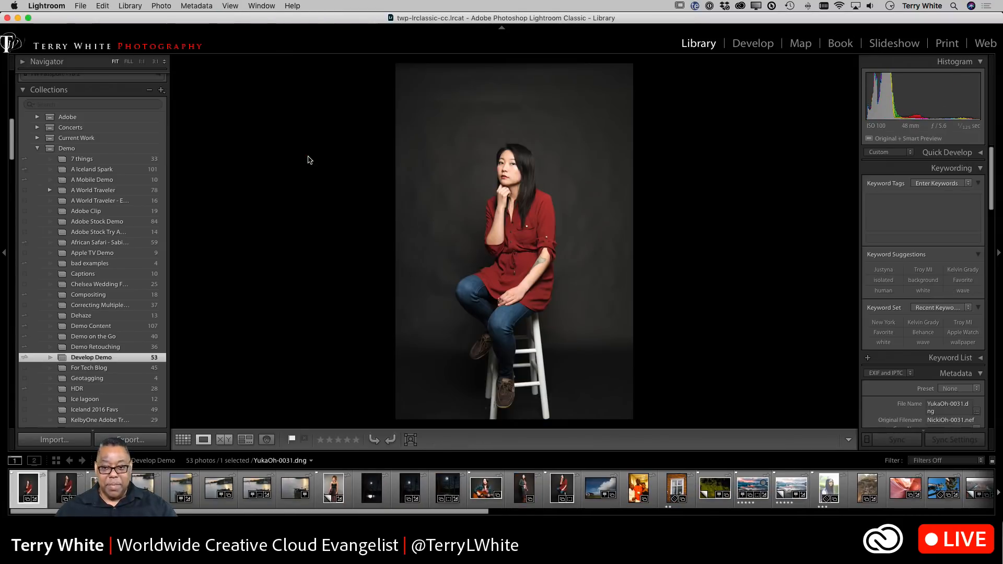
key("Right")
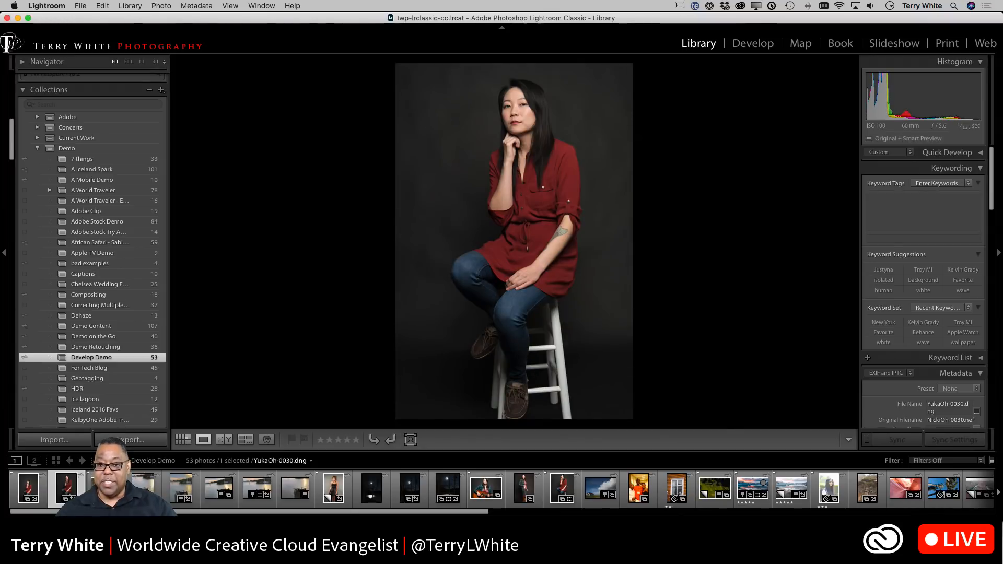
key("Left")
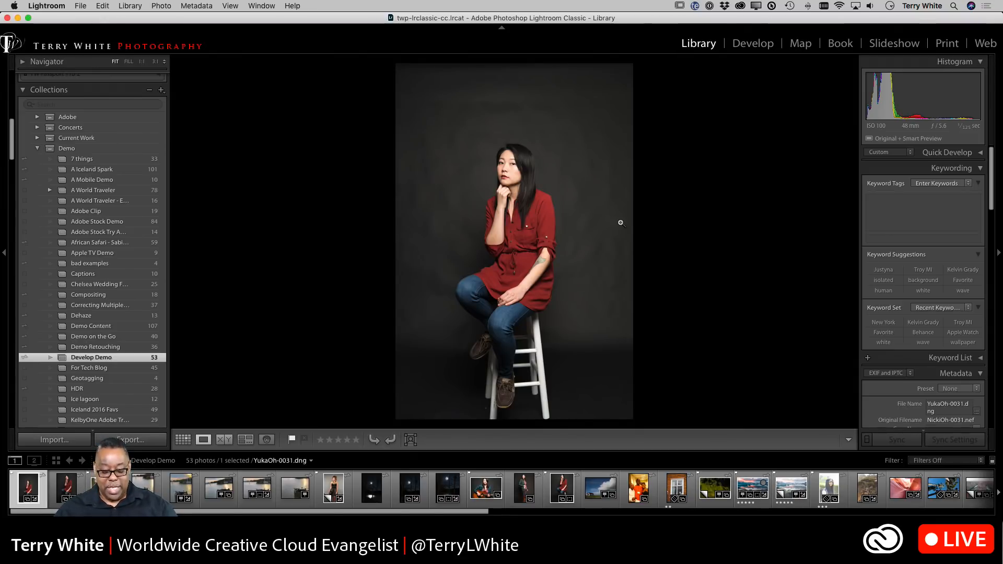
key("c")
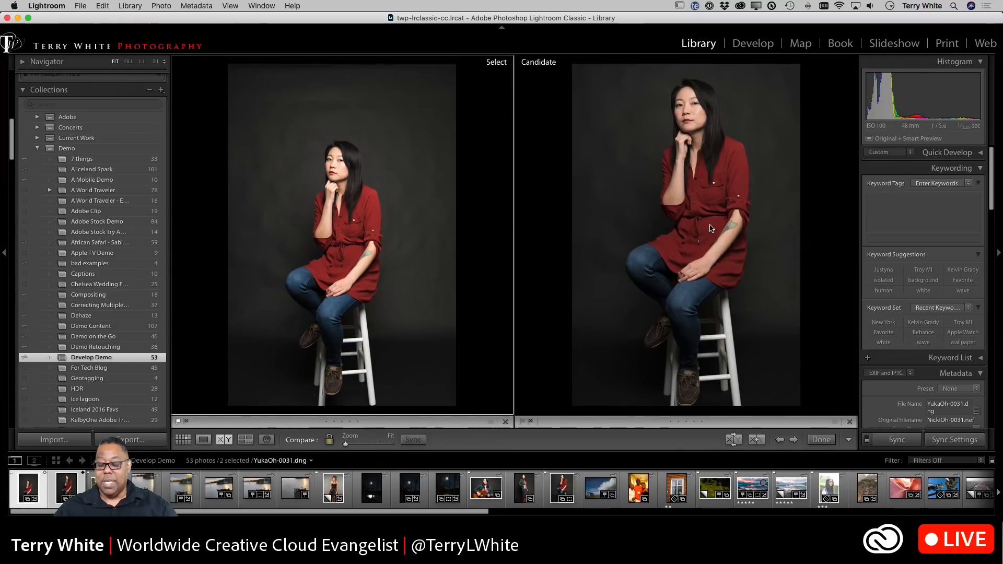
Apply the 4 x 5 / 8 x 10 crop aspect ratio to the wider seated portrait with Crop & Straighten.
key("r")
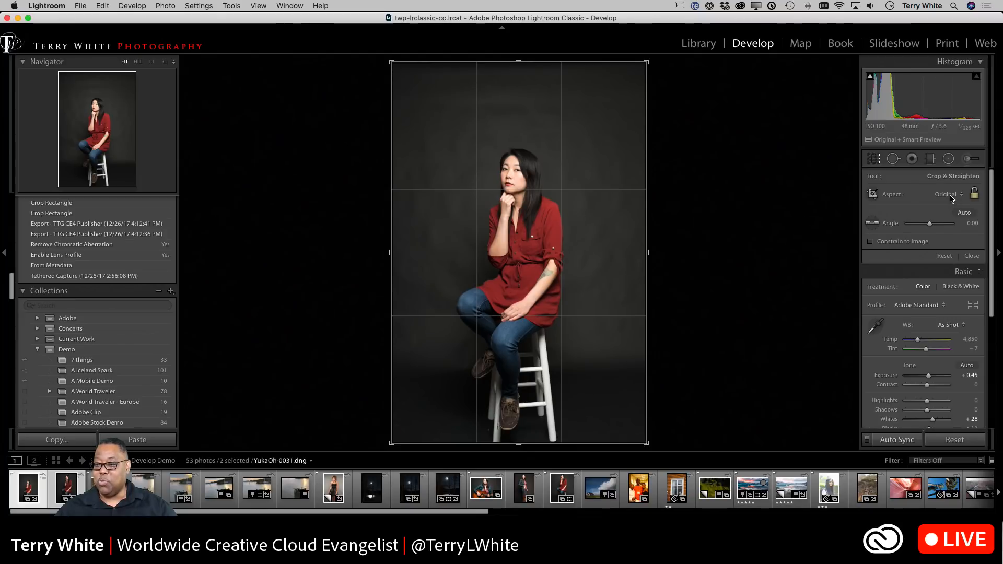
left_click(947, 195)
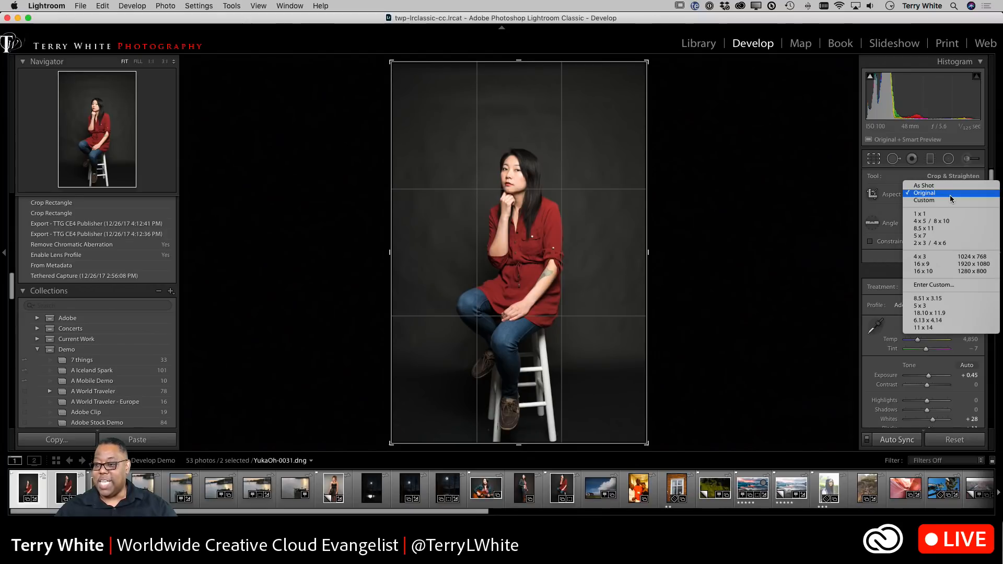
left_click(949, 222)
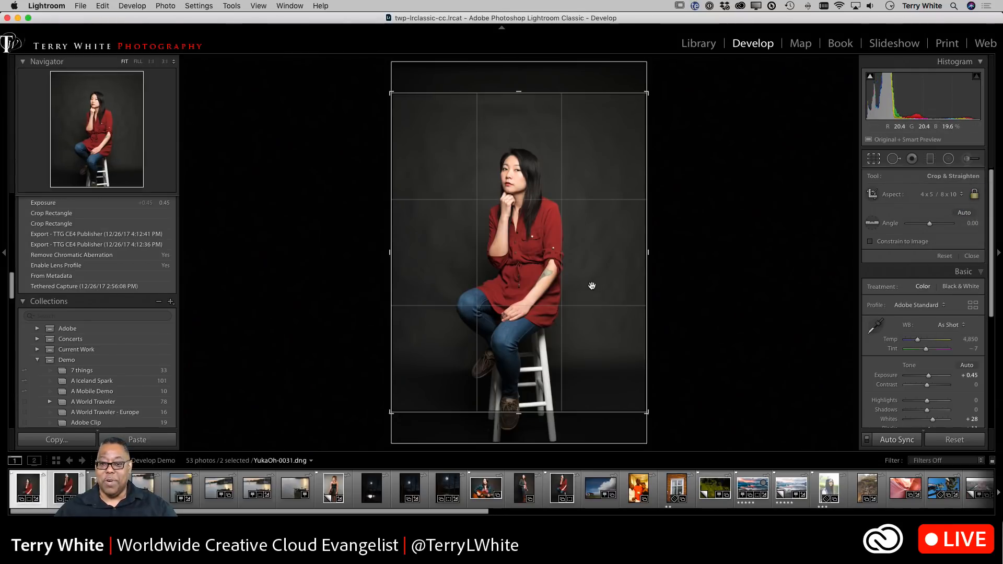
Shift the wider portrait within its crop to include the full stool, and reset the crop.
left_click_drag(591, 287, 598, 249)
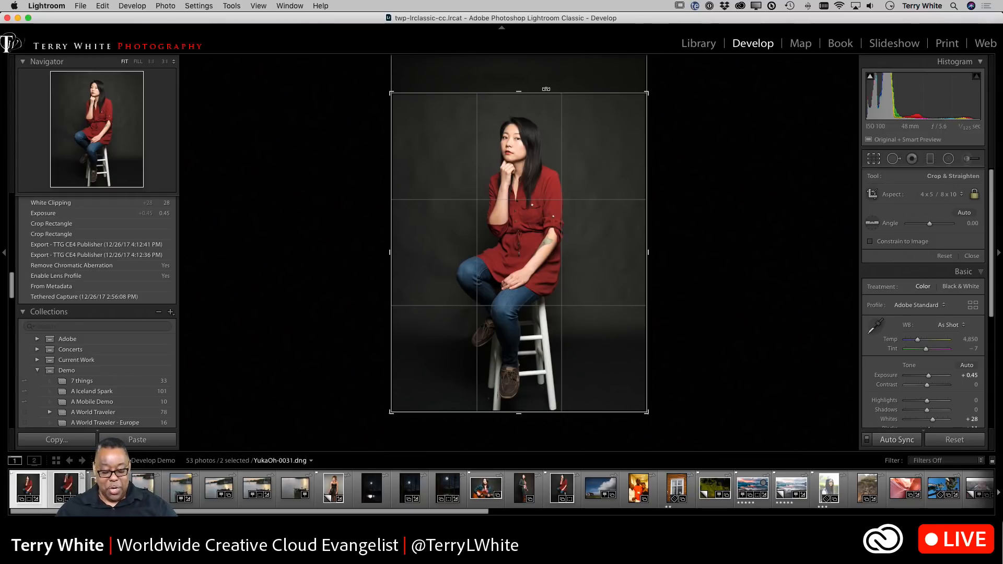
key("g")
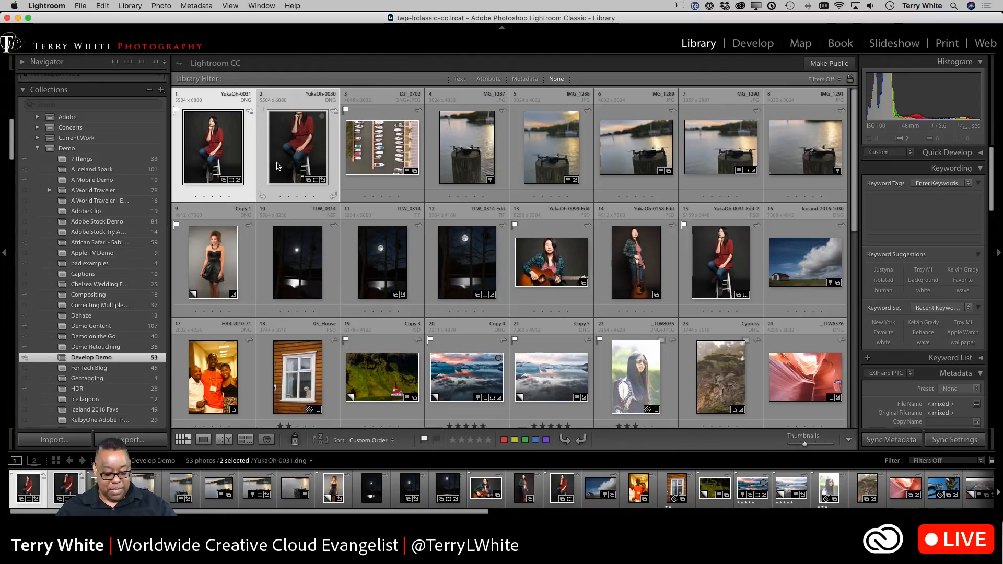
key("r")
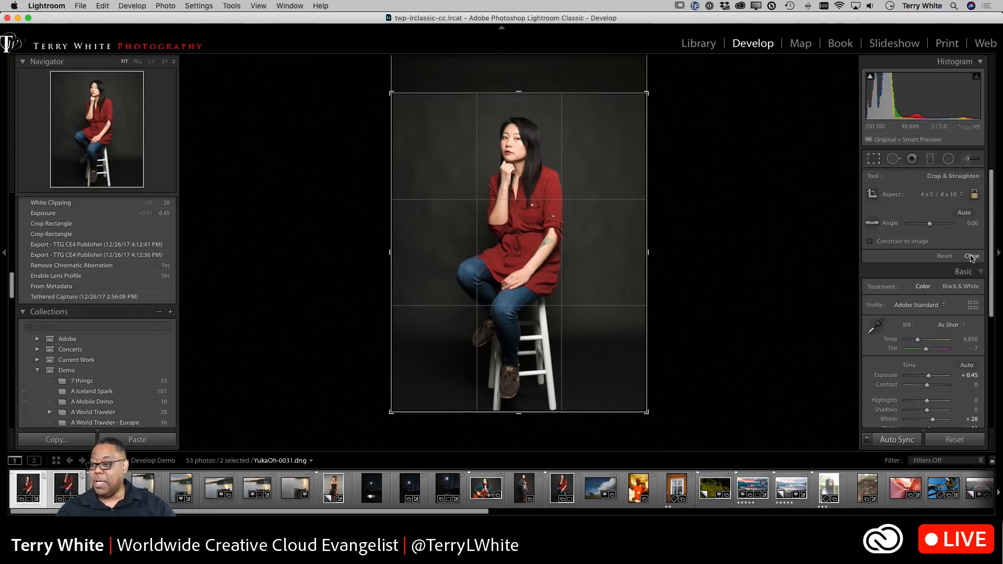
left_click(948, 257)
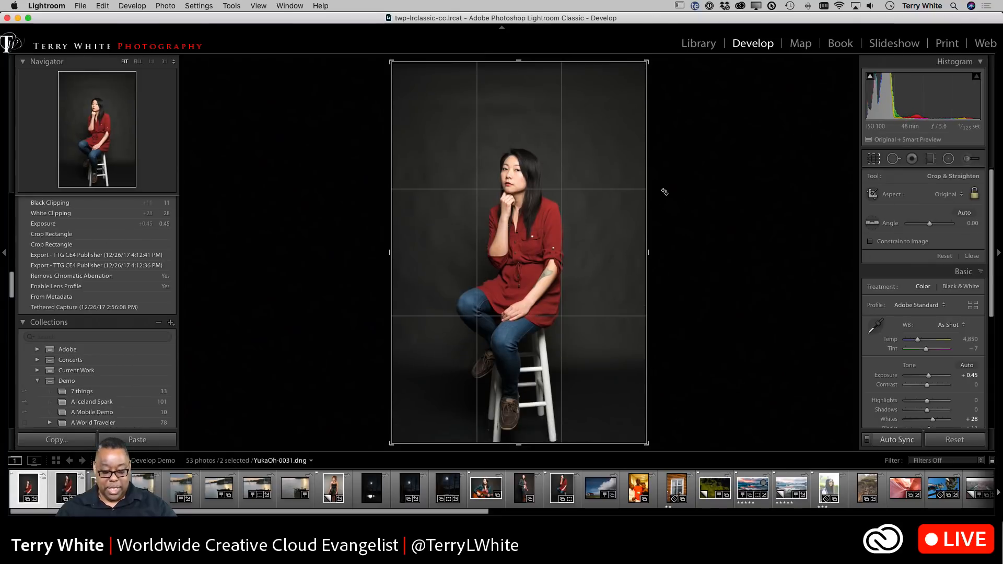
Crop the closer seated portrait to 4 x 5 / 8 x 10 in Develop, positioning the frame to keep the whole head.
key("g")
left_click(317, 157)
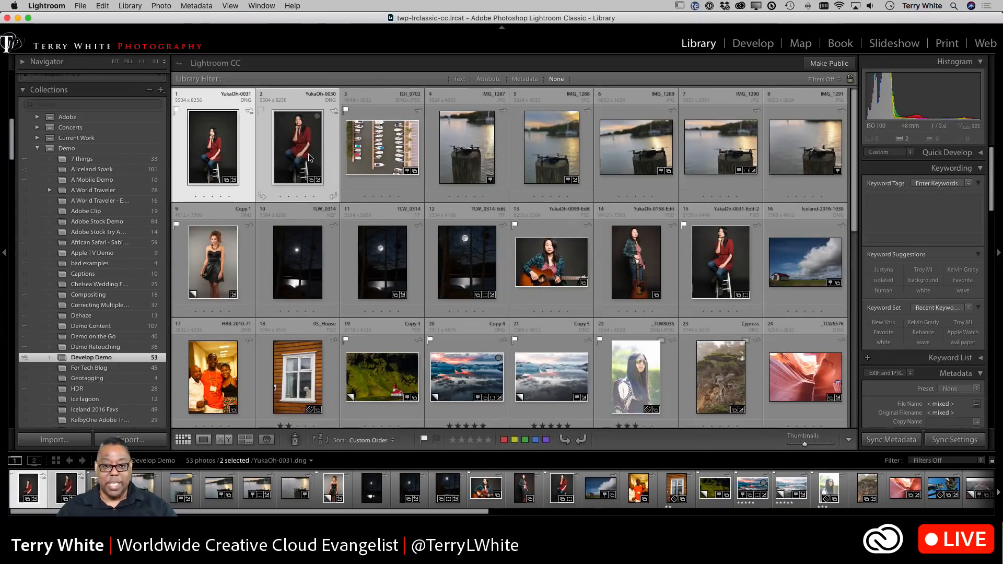
key("e")
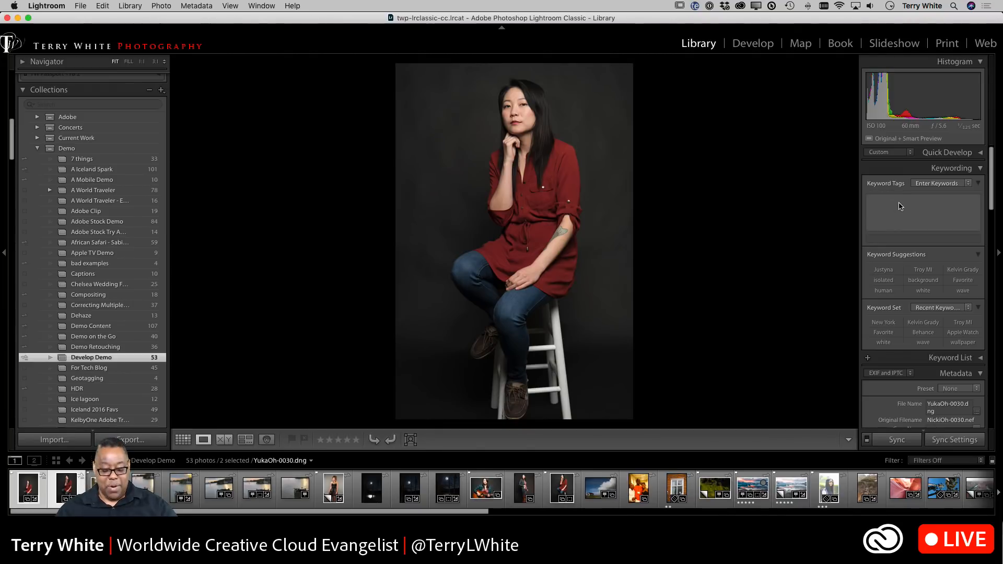
key("d")
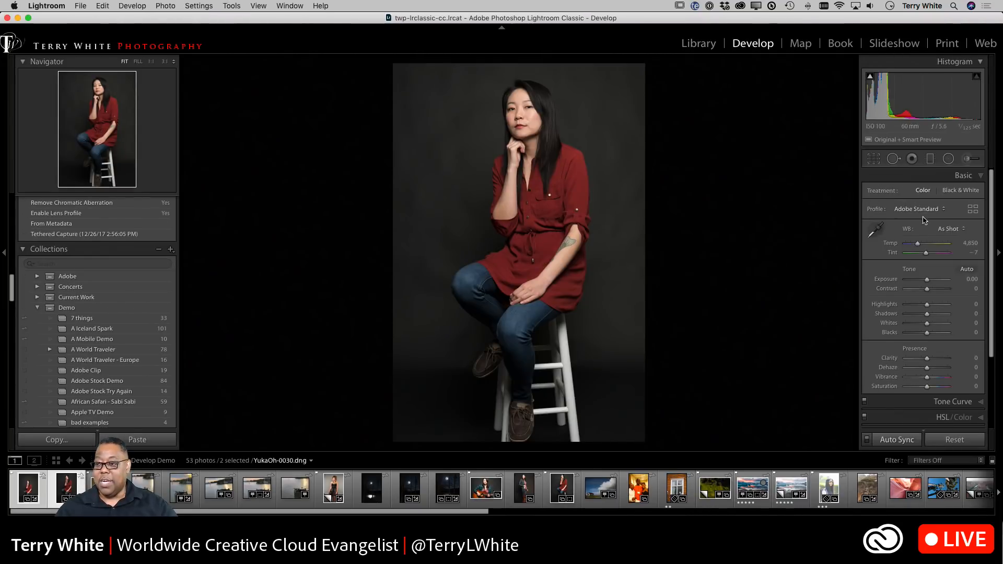
left_click(874, 158)
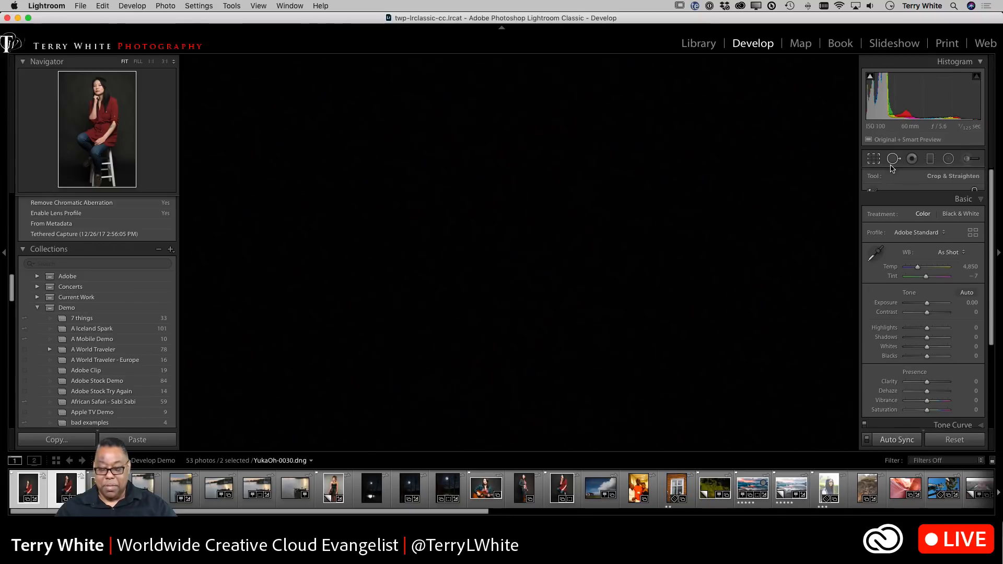
left_click(947, 194)
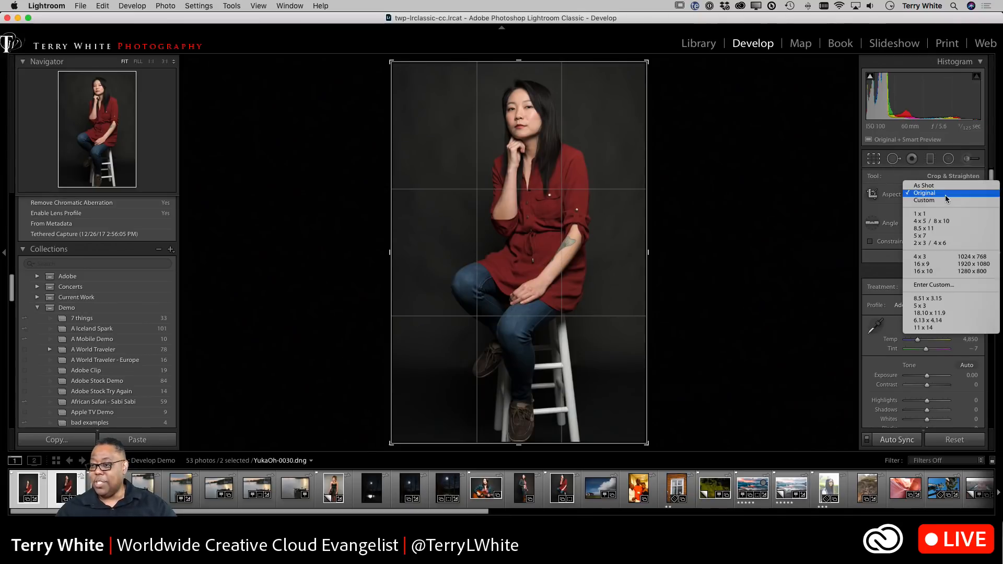
left_click(942, 223)
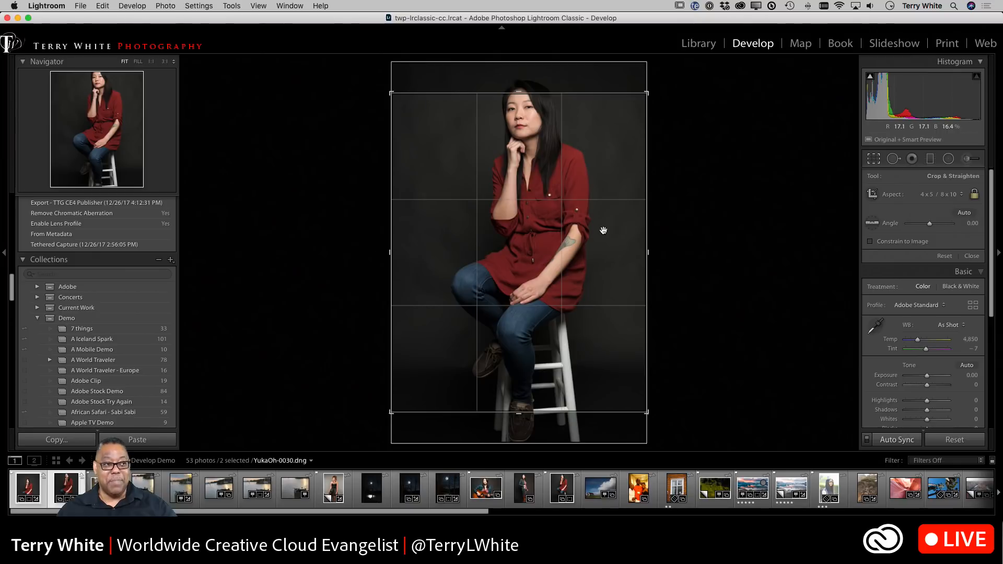
left_click_drag(604, 231, 598, 242)
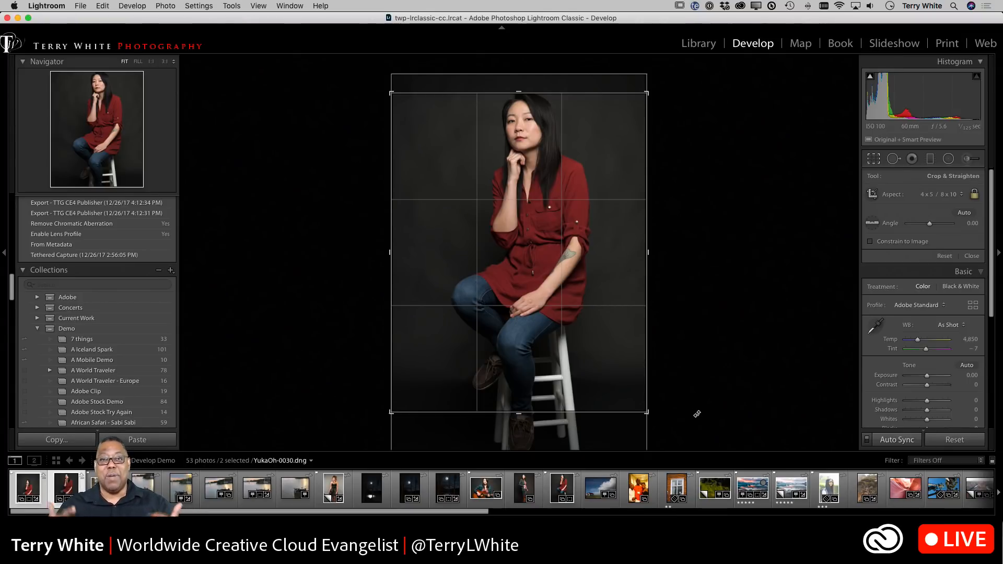
key("Return")
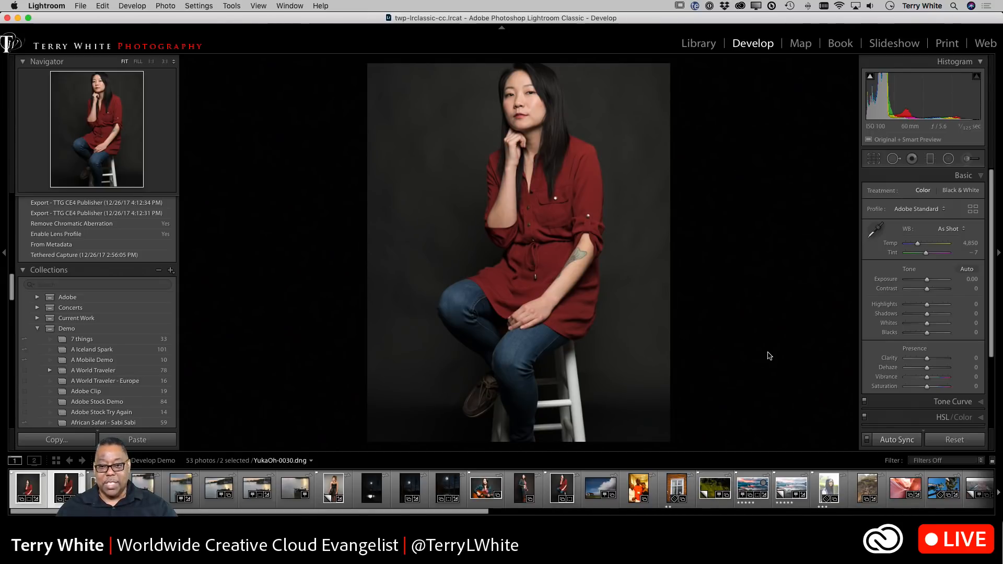
Undo the crop on the closer seated portrait.
key("g")
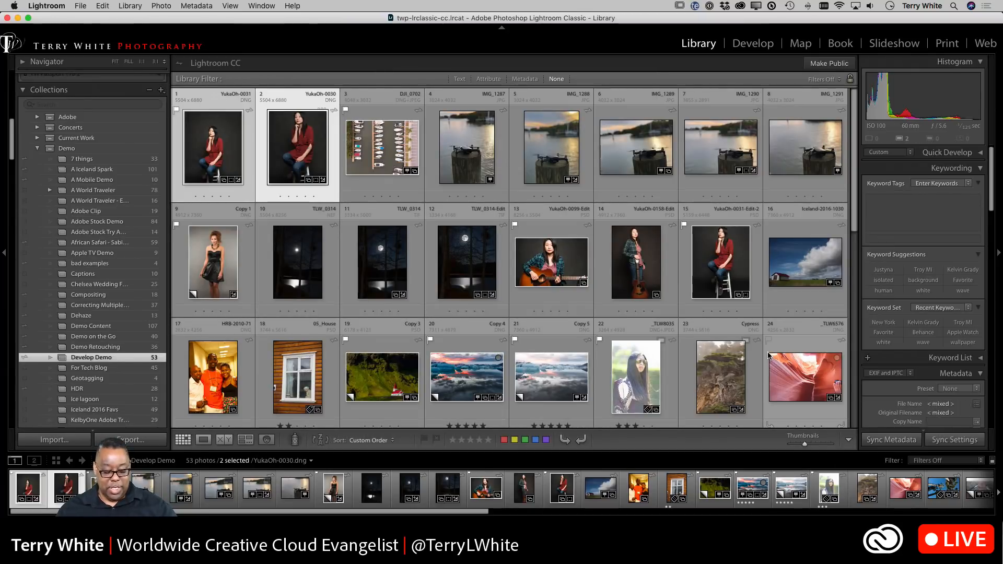
key("super+z")
key("super+z")
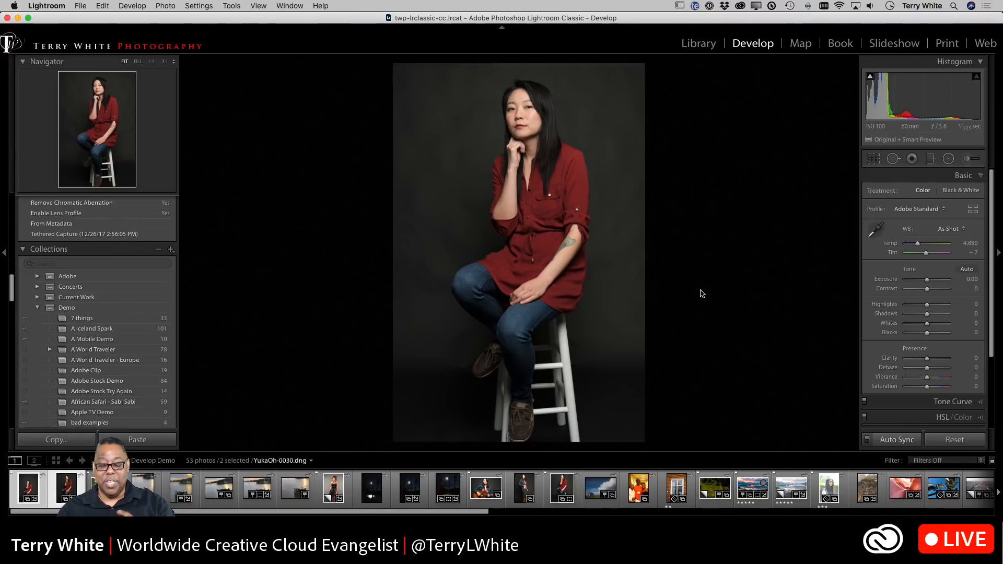
Open the two selected portraits in Photoshop and close the wider portrait's document without saving.
key("super+e")
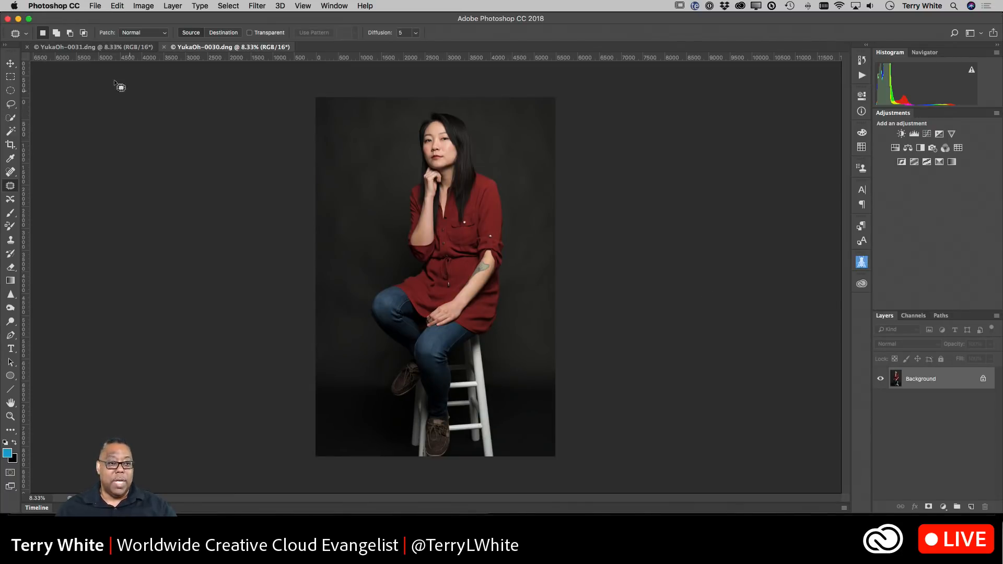
left_click(124, 50)
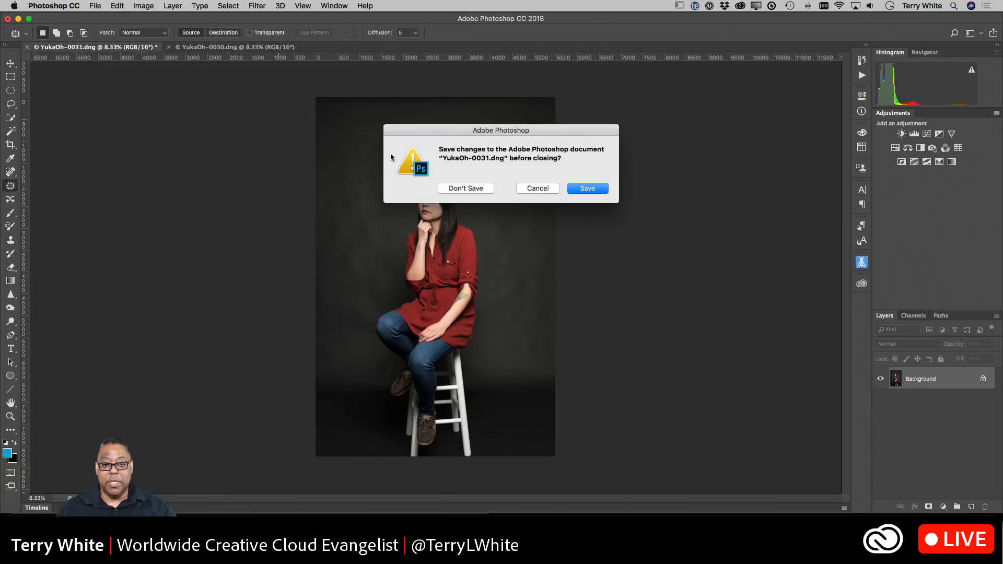
left_click(456, 190)
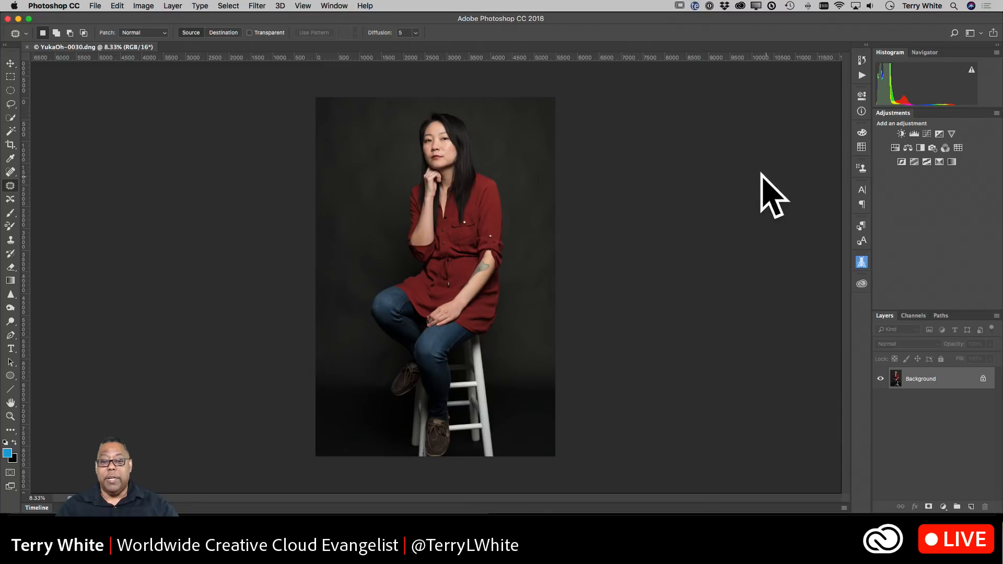
Hide the rulers and extend the portrait's canvas on its left side with a 4 : 5 (8 : 10) Content-Aware crop.
key("super+r")
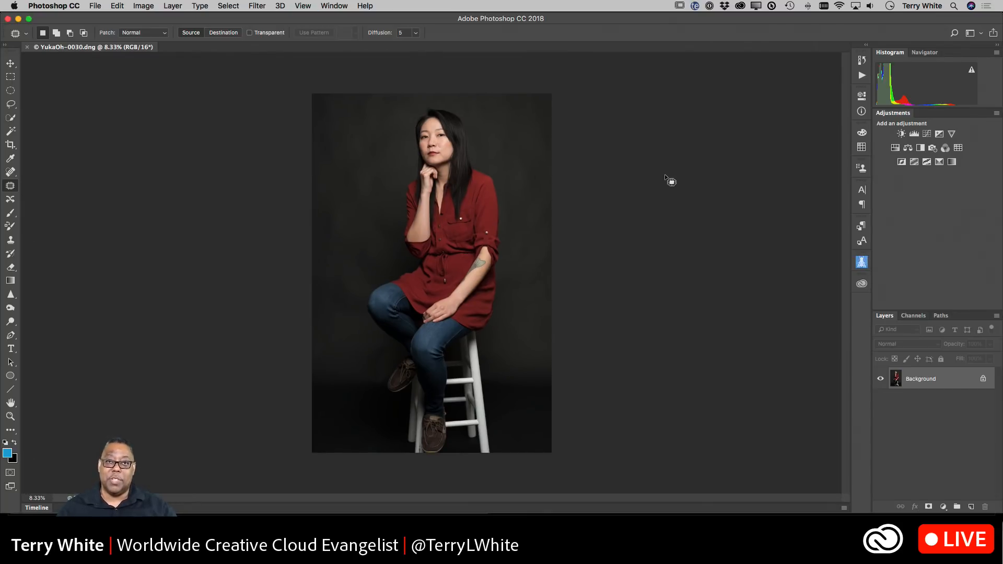
key("c")
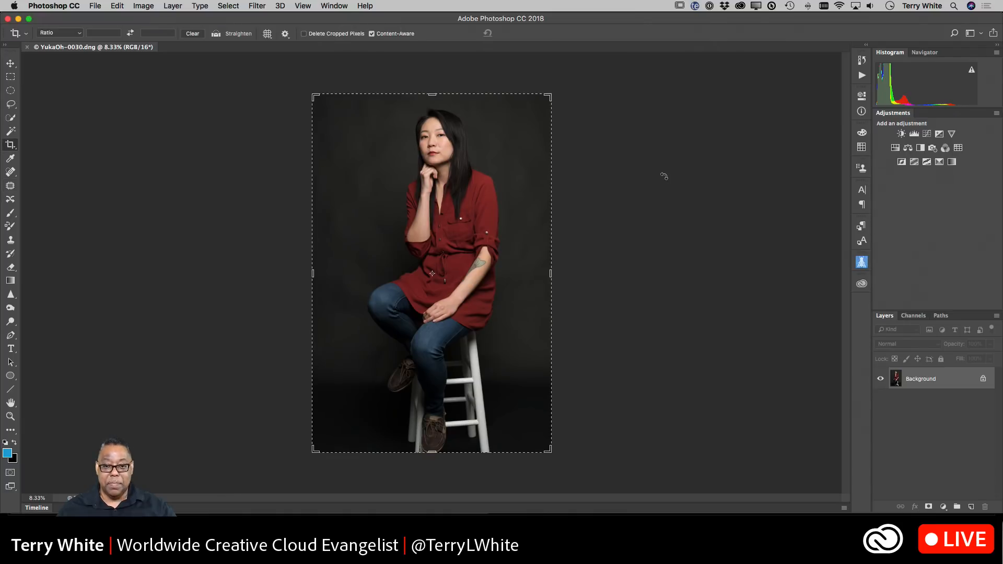
left_click(79, 32)
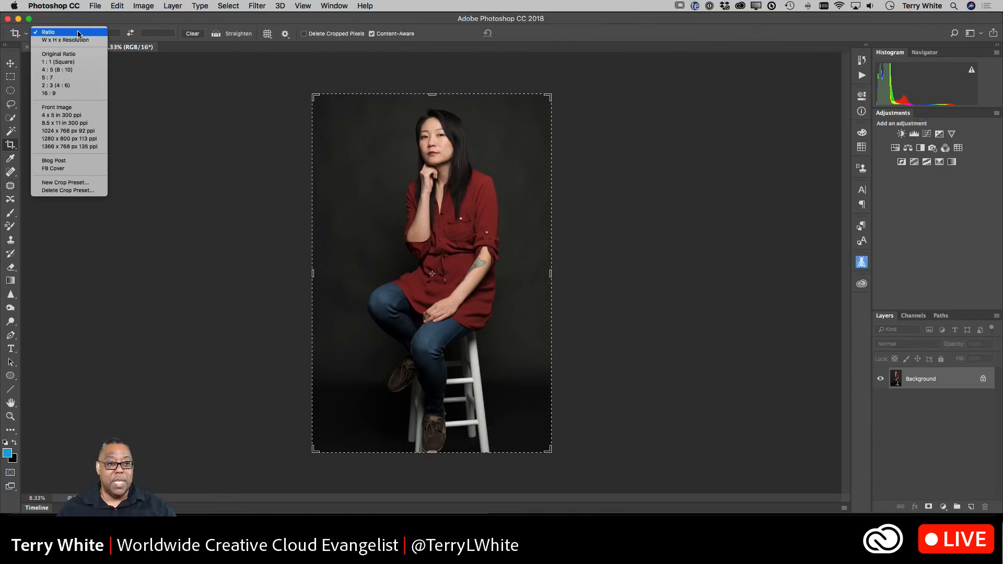
left_click(74, 69)
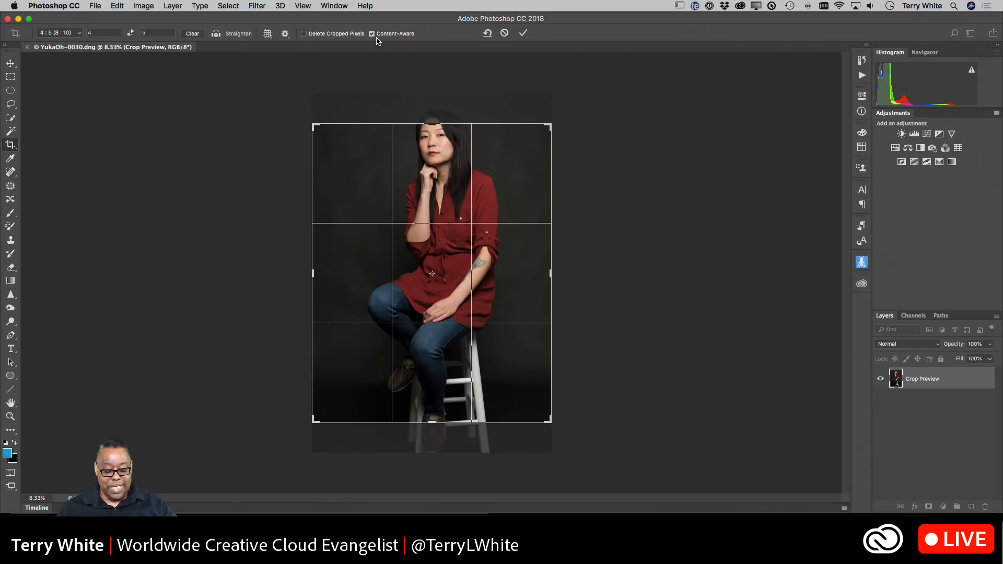
key("F1")
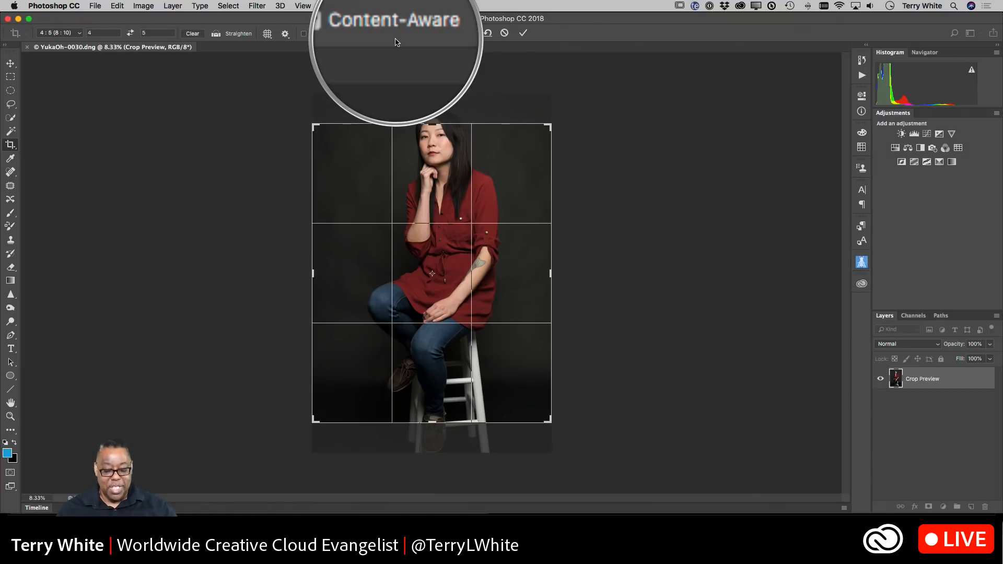
key("F1")
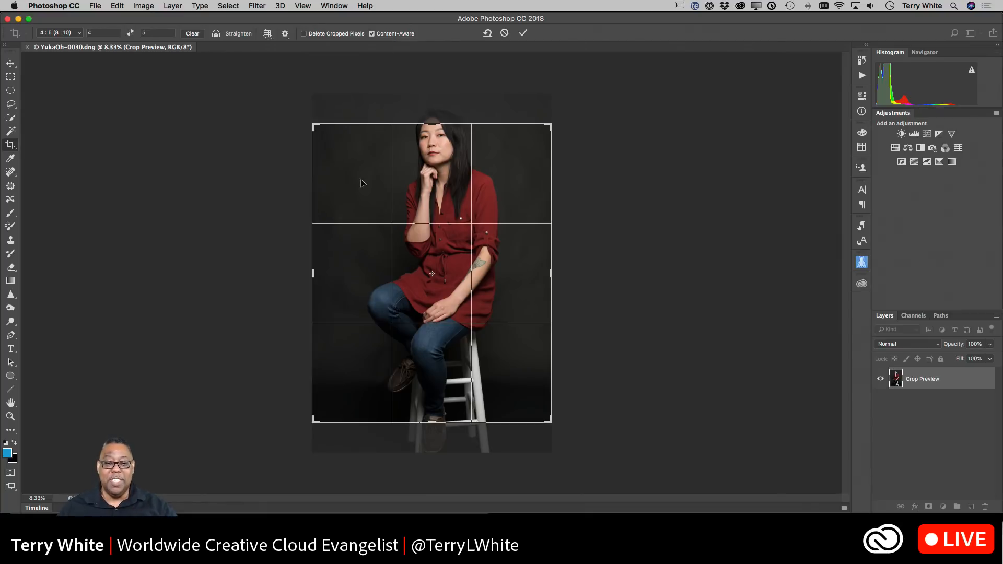
left_click_drag(312, 273, 291, 274)
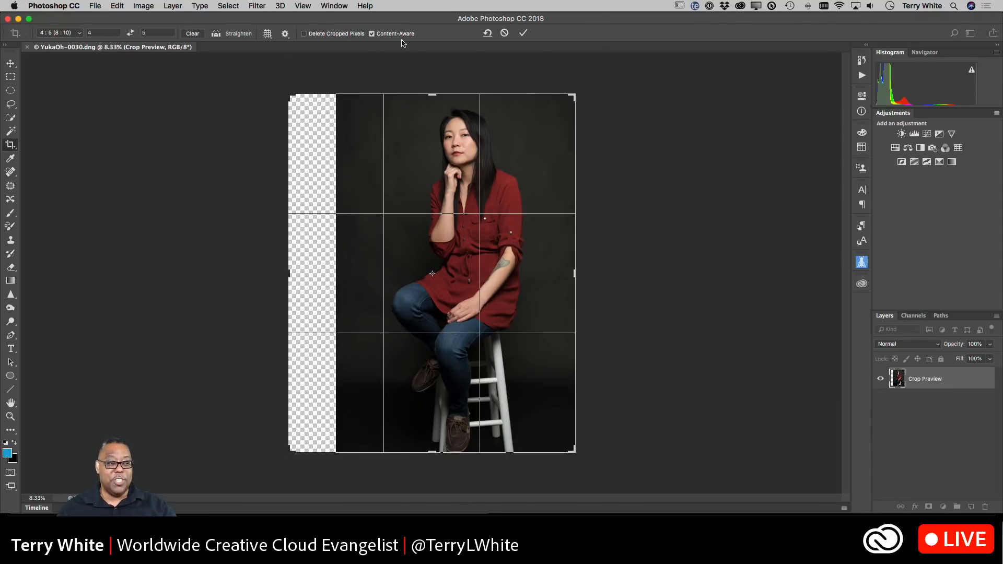
left_click(522, 33)
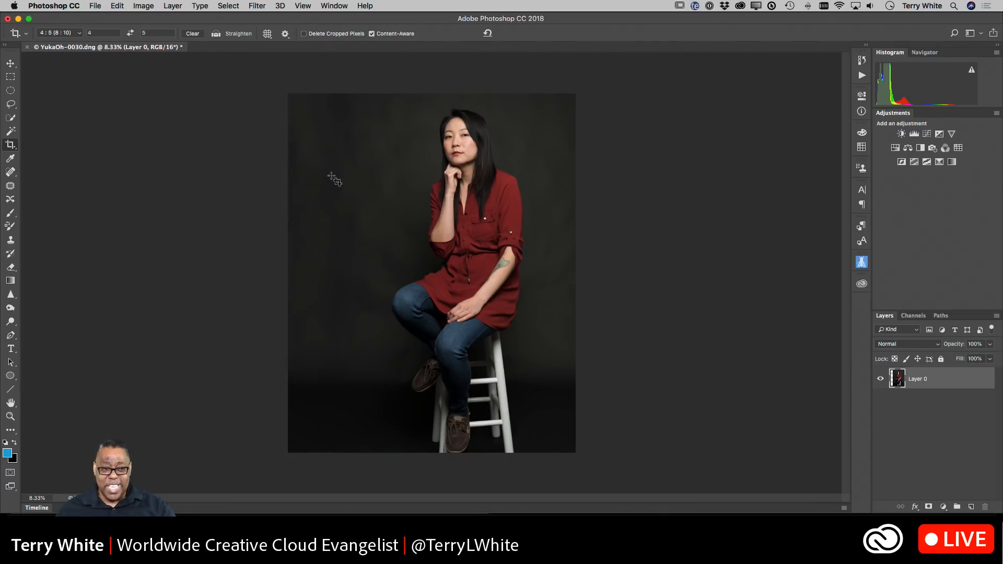
Patch the tall uneven strip of dark background left of the seated woman and clear the selection.
left_click(11, 186)
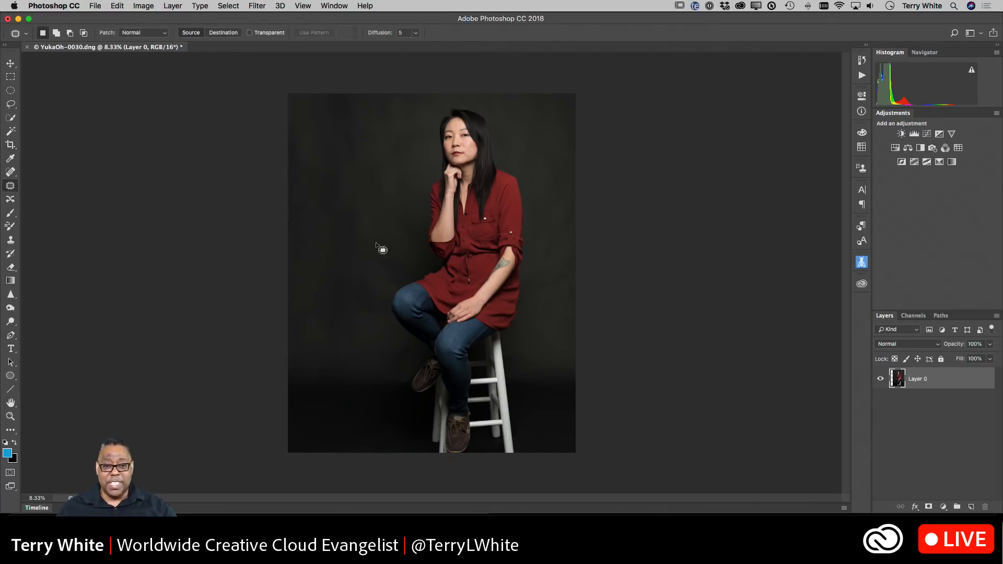
mouse_move(356, 138)
left_mouse_down()
mouse_move(355, 115)
mouse_move(342, 117)
mouse_move(309, 275)
mouse_move(311, 319)
mouse_move(331, 364)
mouse_move(348, 338)
mouse_move(347, 291)
mouse_move(342, 313)
mouse_move(364, 317)
left_mouse_up()
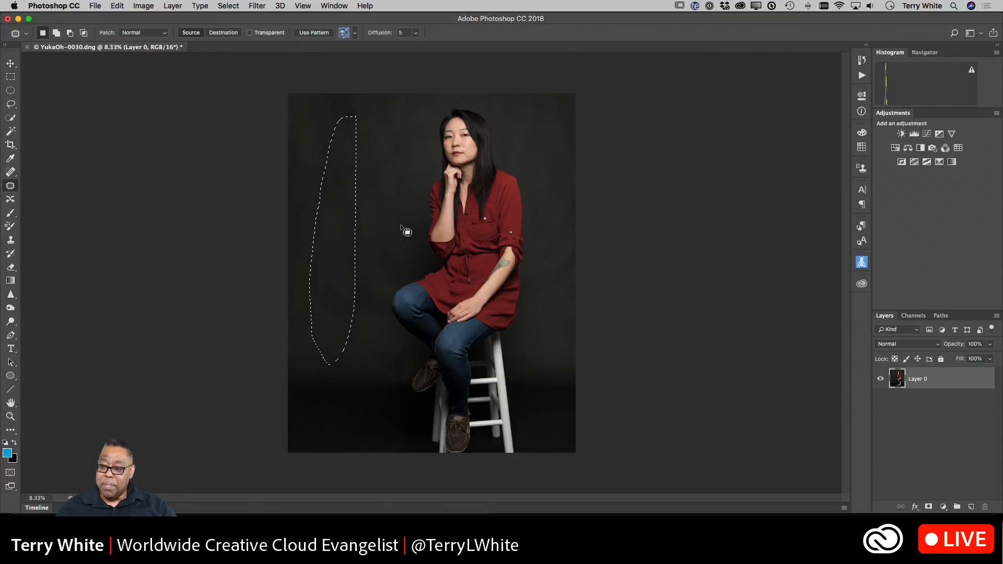
key("super+d")
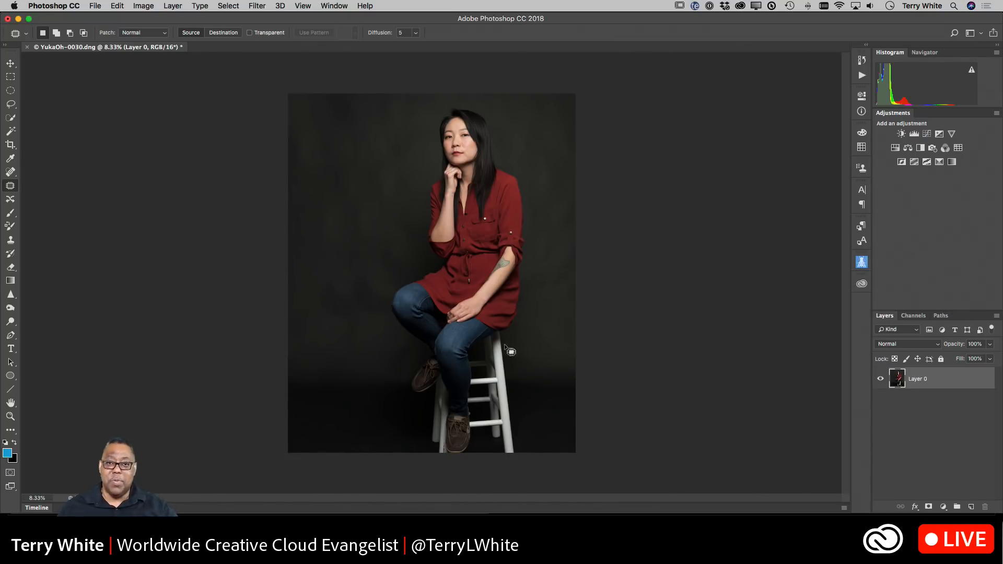
Save and close the extended portrait, and return to Lightroom Classic.
key("super+s")
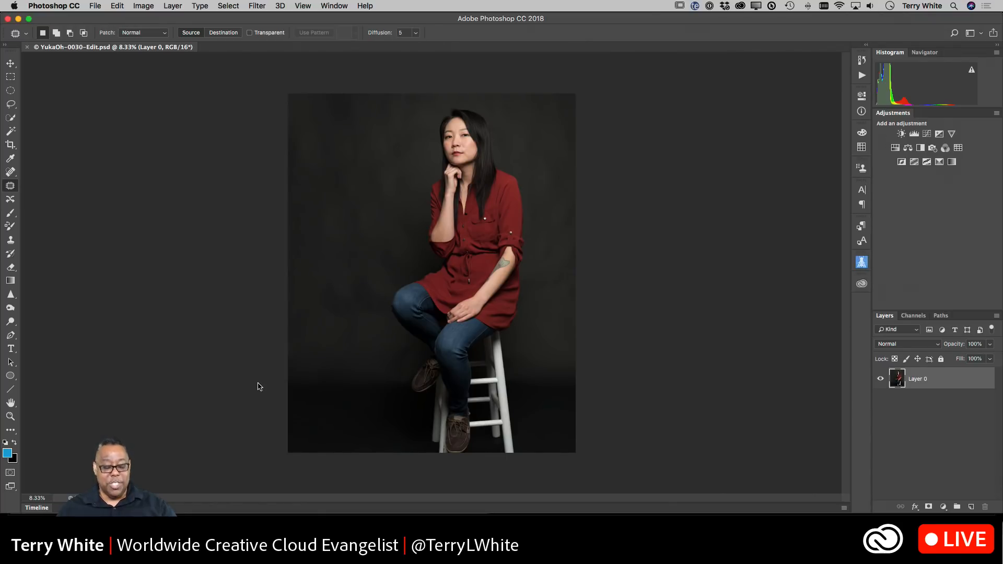
key("super+w")
key("super+Tab")
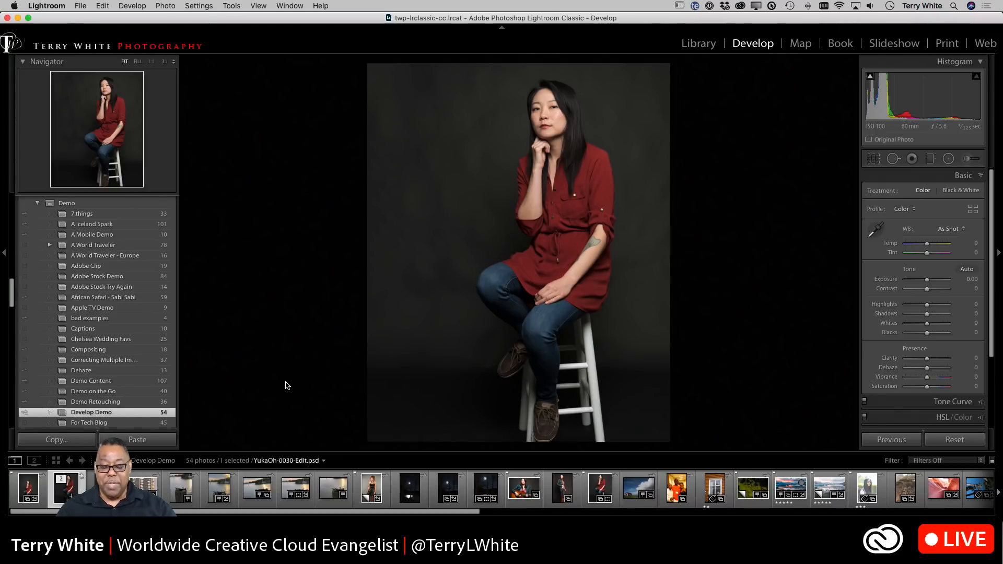
Check the edited portrait against the 4 x 5 / 8 x 10 crop ratio and return to the Library grid.
key("r")
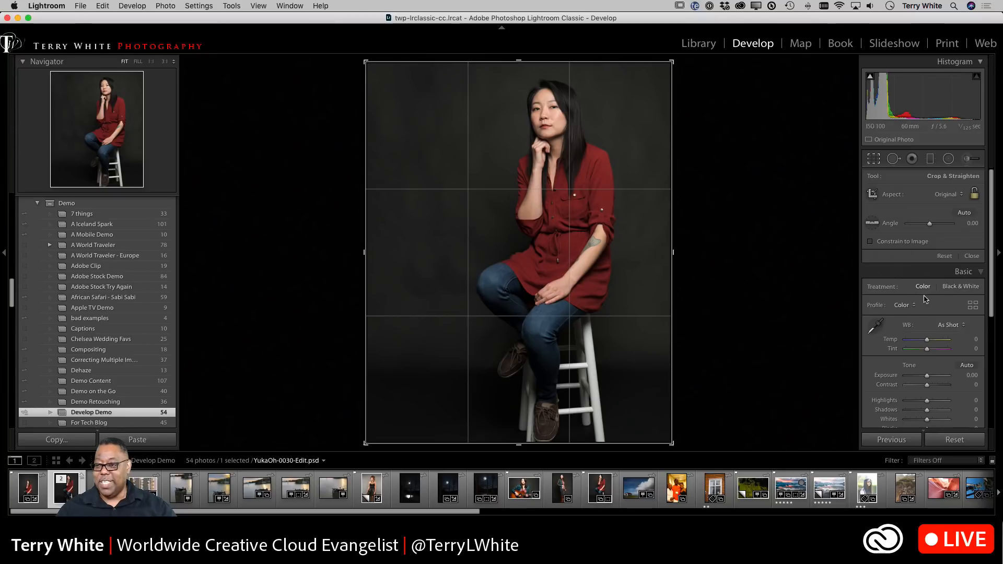
left_click(948, 194)
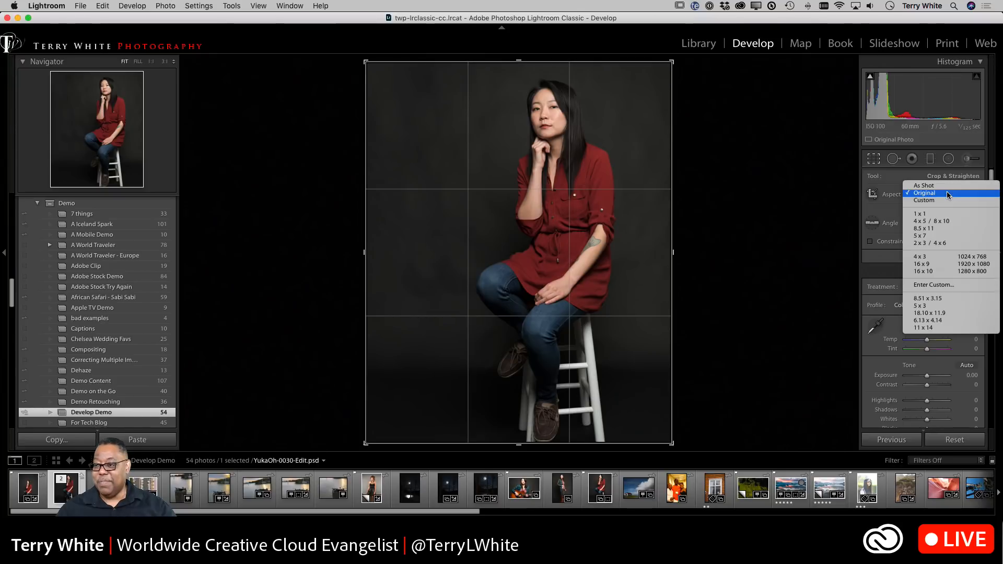
left_click(939, 222)
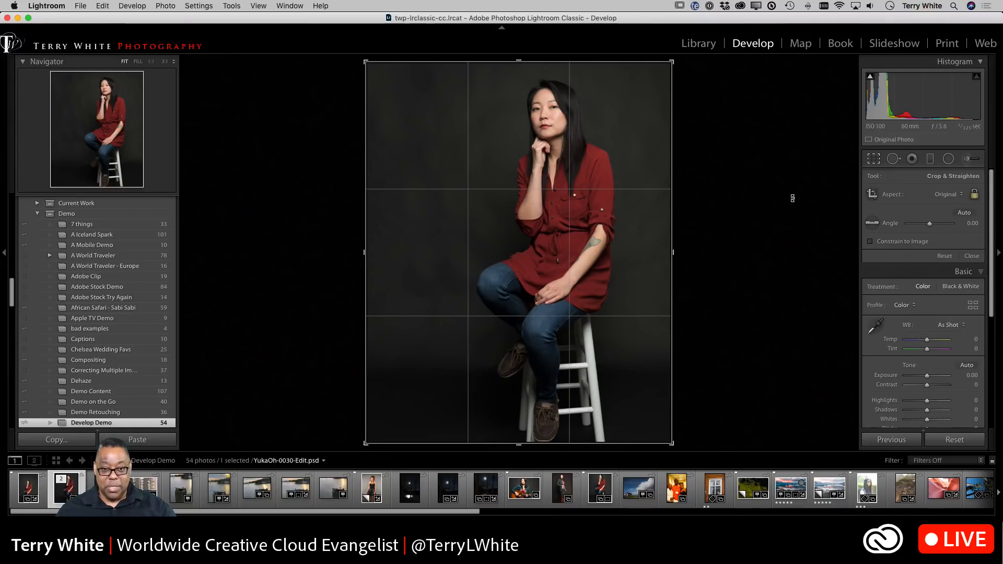
key("r")
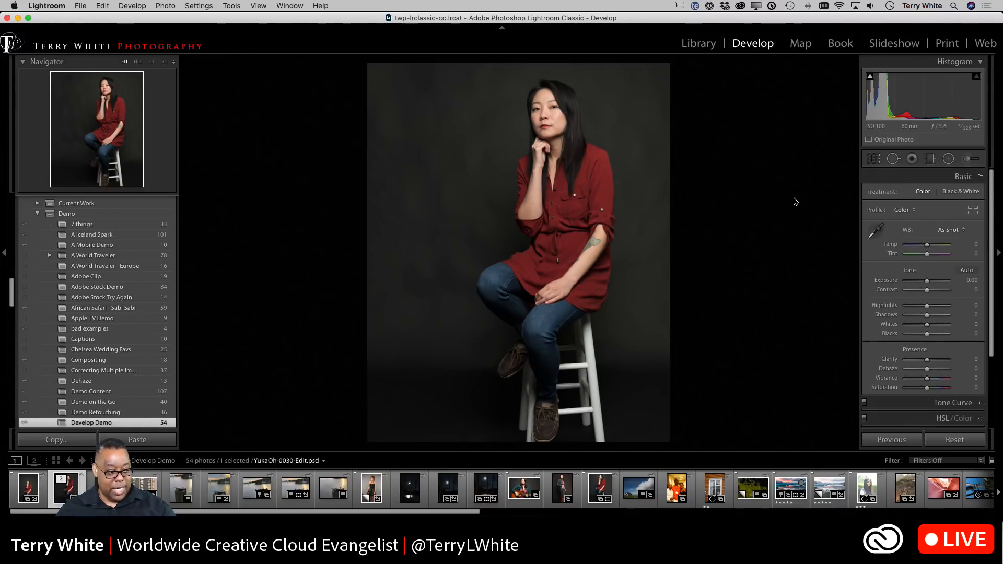
key("g")
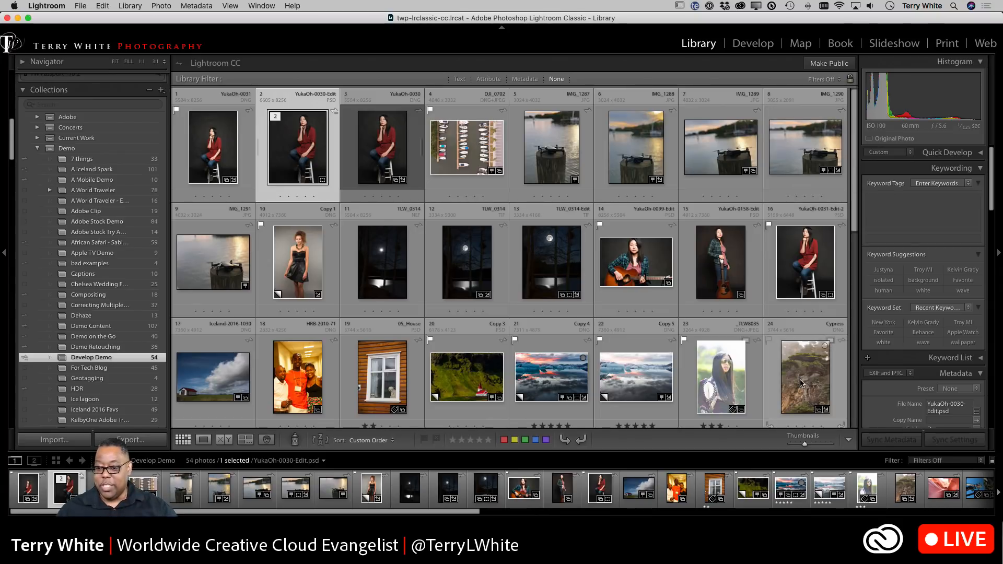
Open the pale five-star iceberg lagoon photo, Iceland-2016-0571-HDR.dng / Copy 5, in the Develop module.
scroll(750, 297, "down", 1)
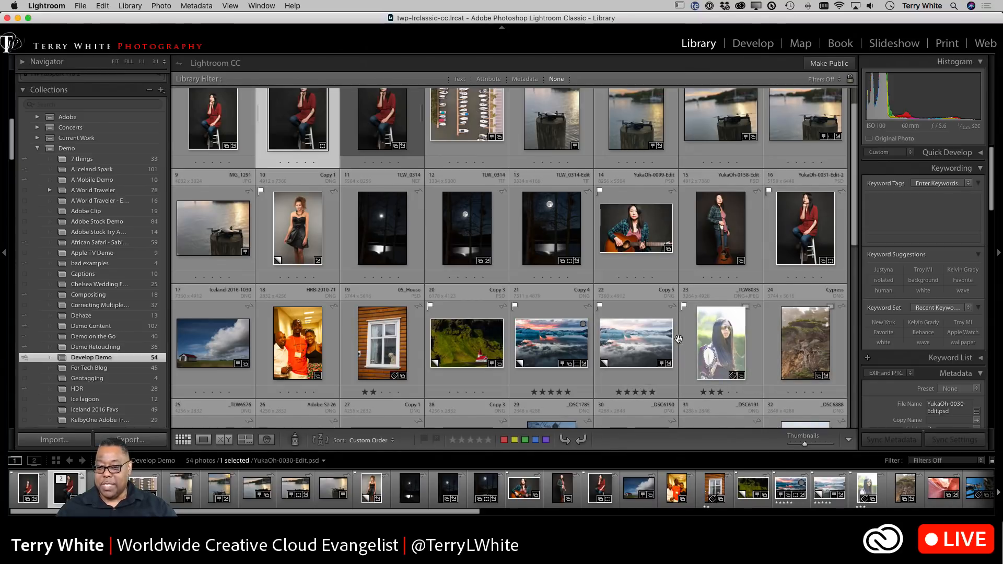
left_click(628, 348)
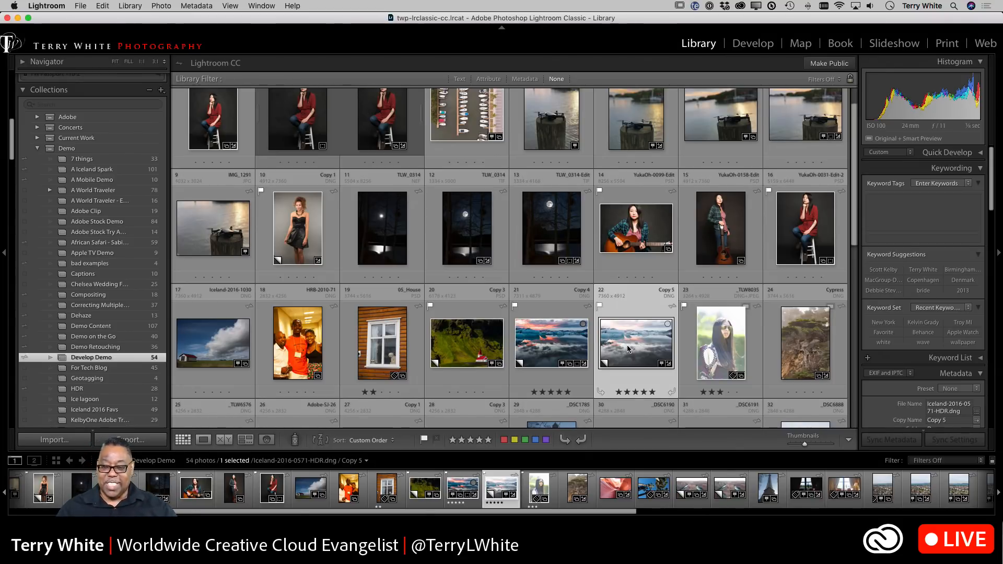
key("d")
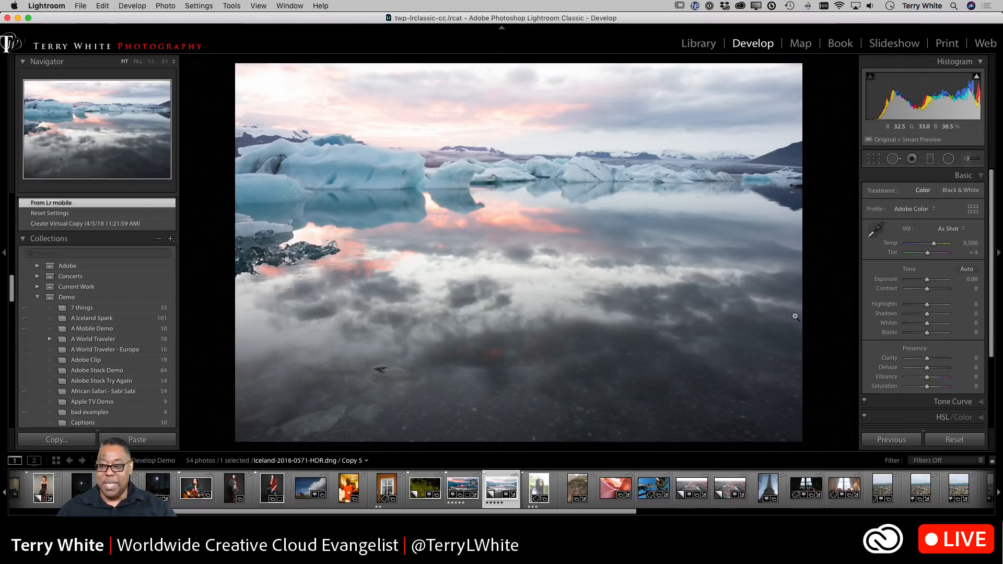
Toggle the lens profile corrections to compare the iceberg photo and leave them enabled.
scroll(910, 331, "down", 5)
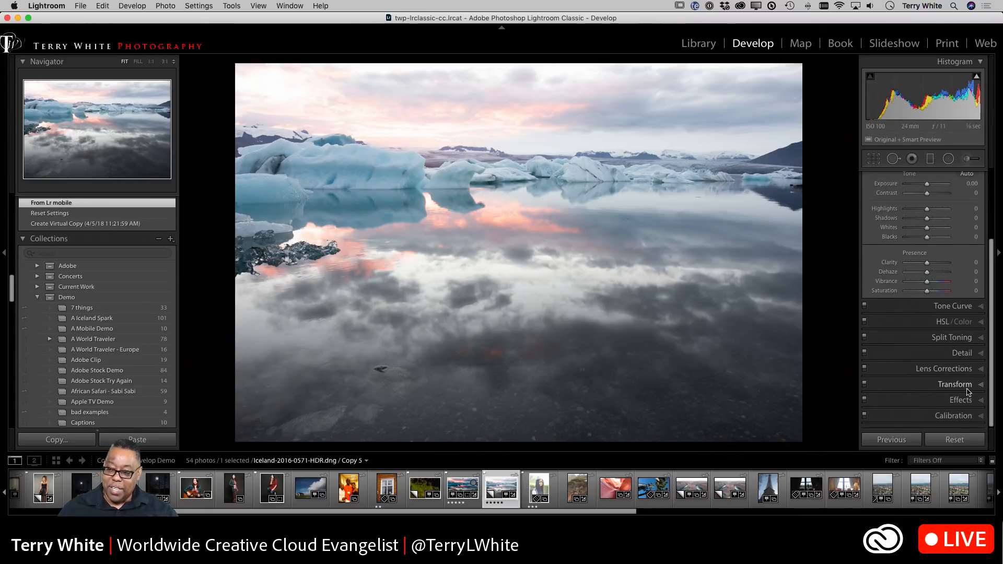
left_click(962, 372)
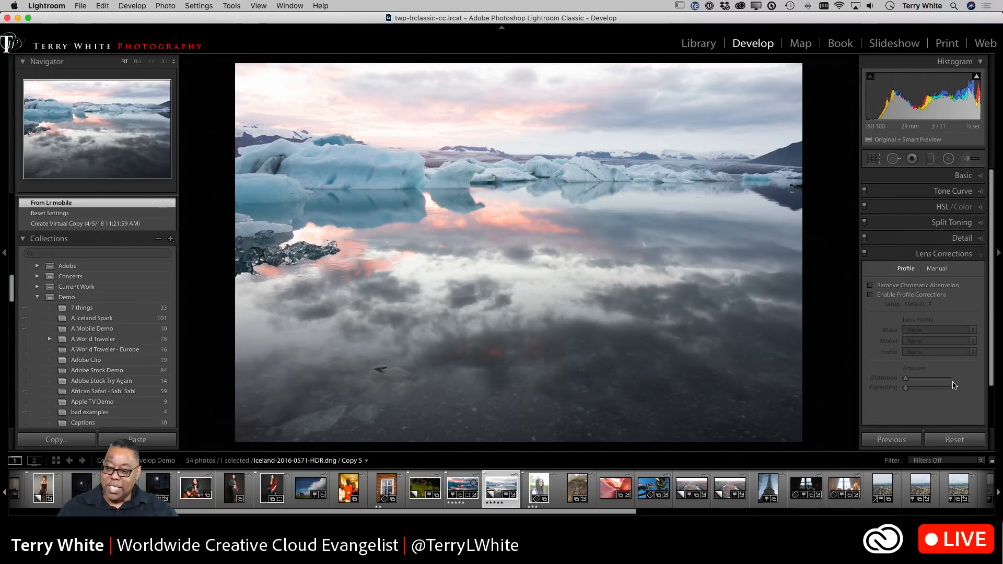
left_click(888, 296)
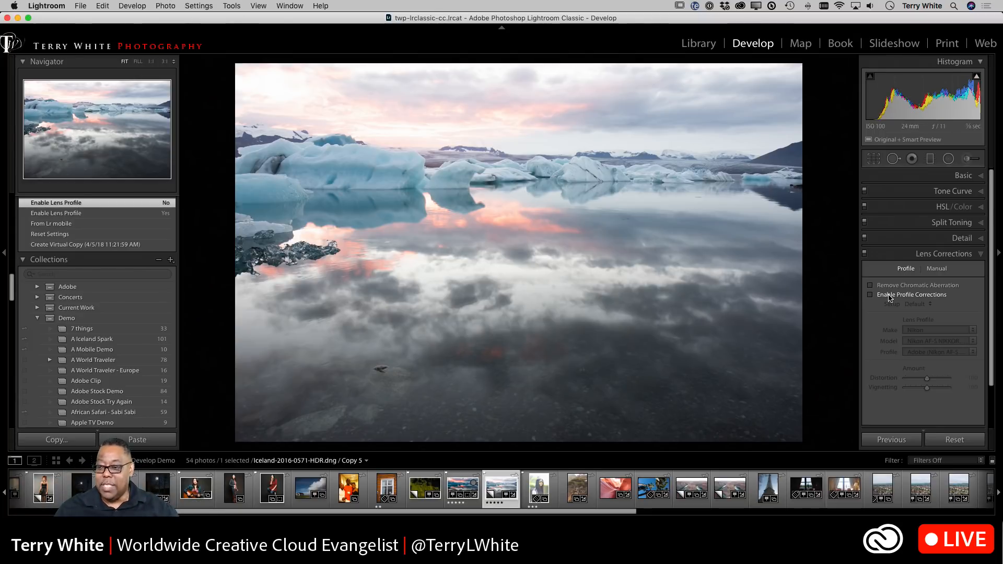
left_click(888, 296)
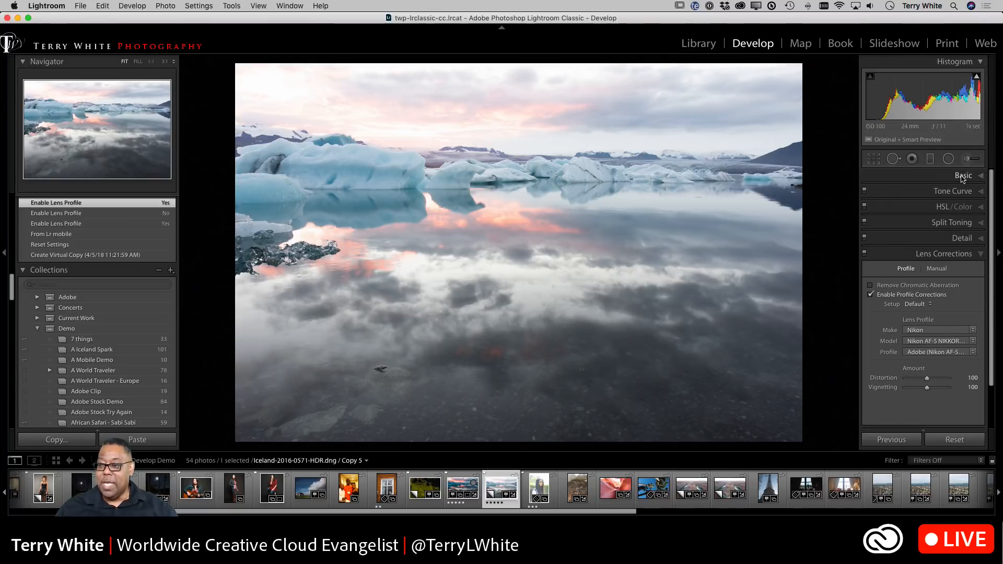
Compare the Adobe Landscape and Adobe Vivid profiles on the iceberg photo and settle on Adobe Landscape.
left_click(964, 175)
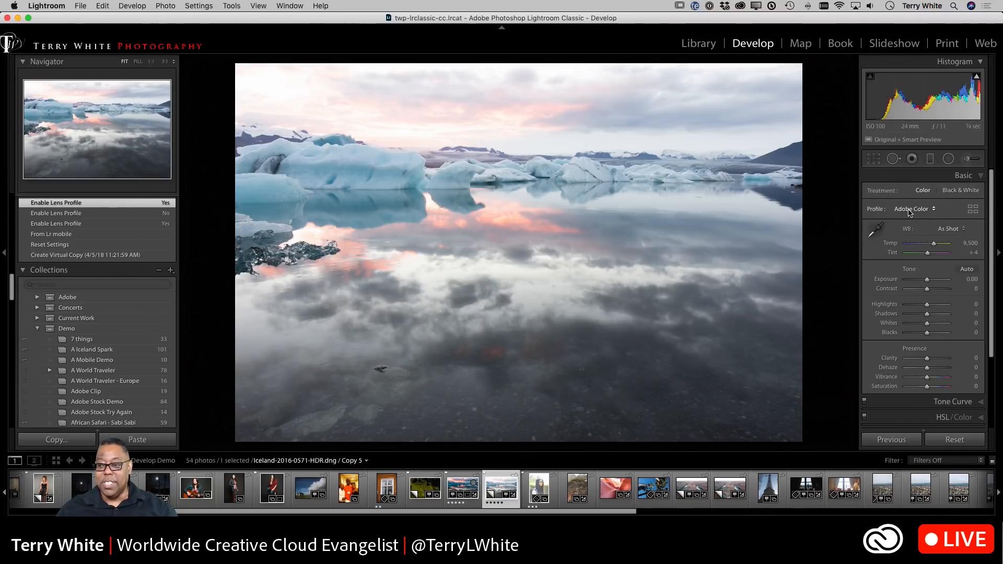
left_click(909, 210)
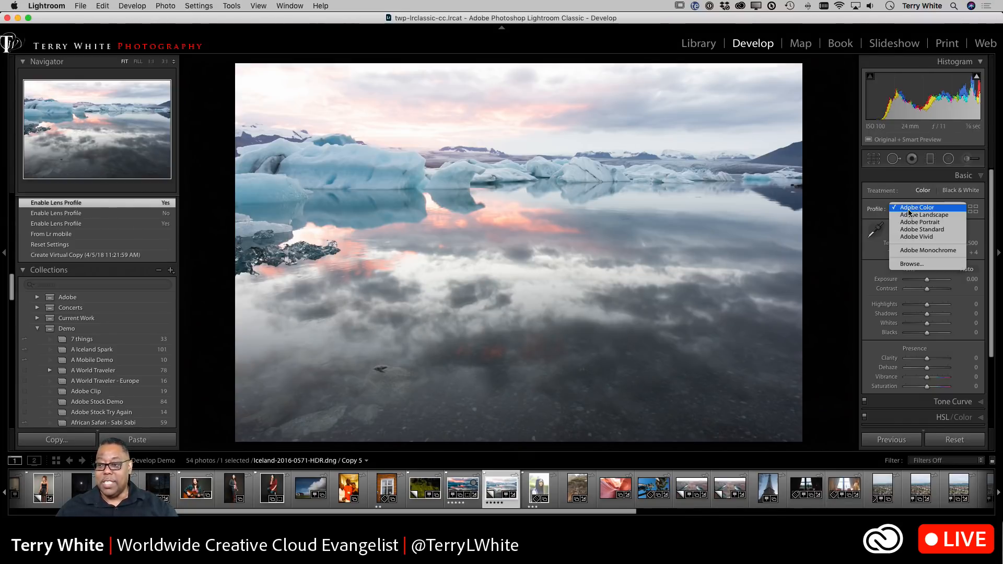
left_click(938, 215)
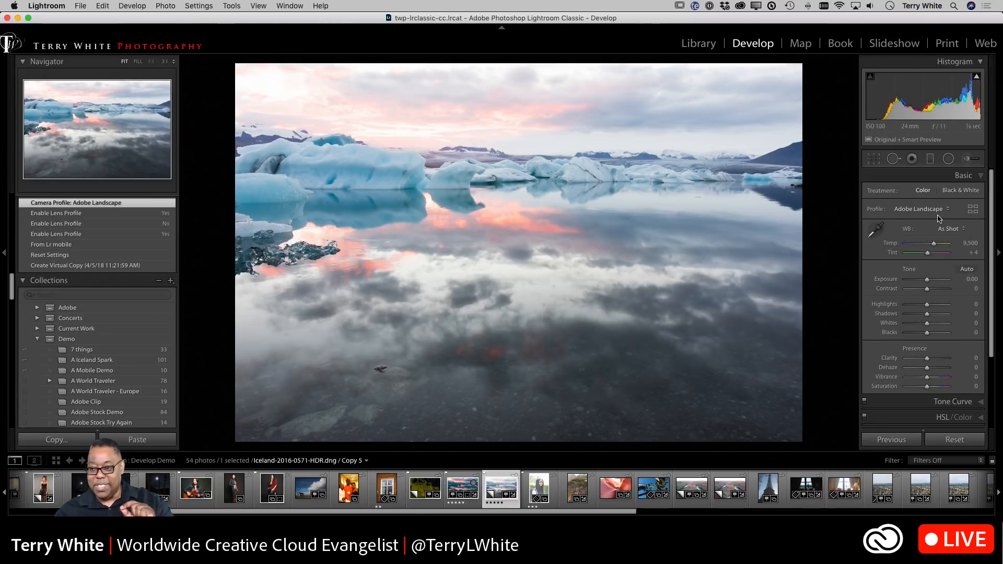
left_click(936, 210)
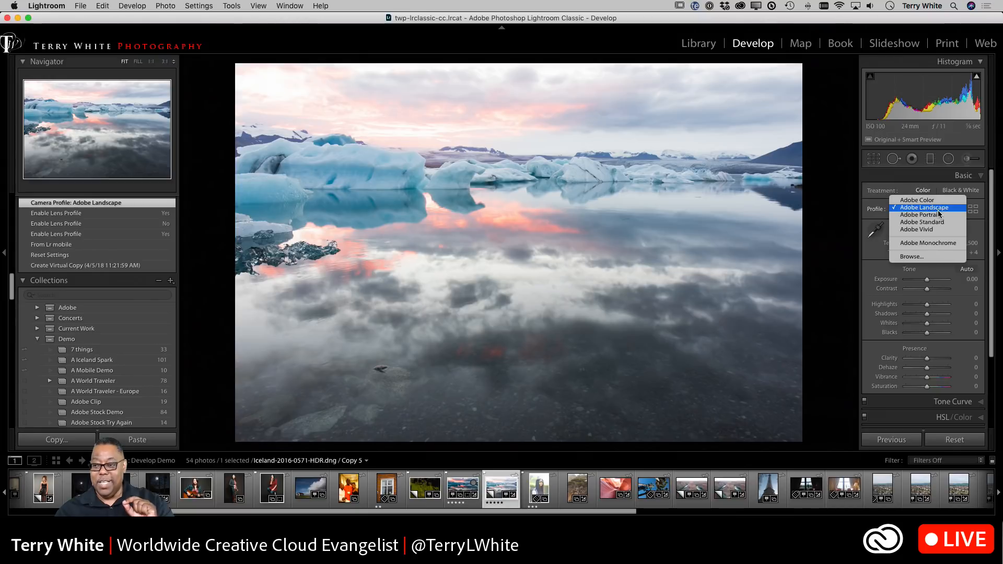
left_click(938, 233)
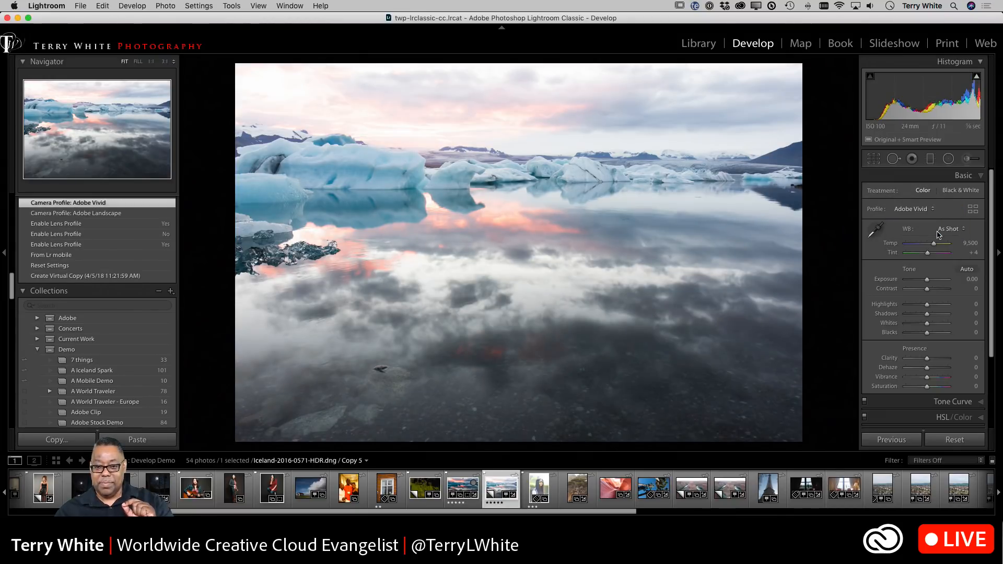
left_click(922, 209)
left_click(929, 186)
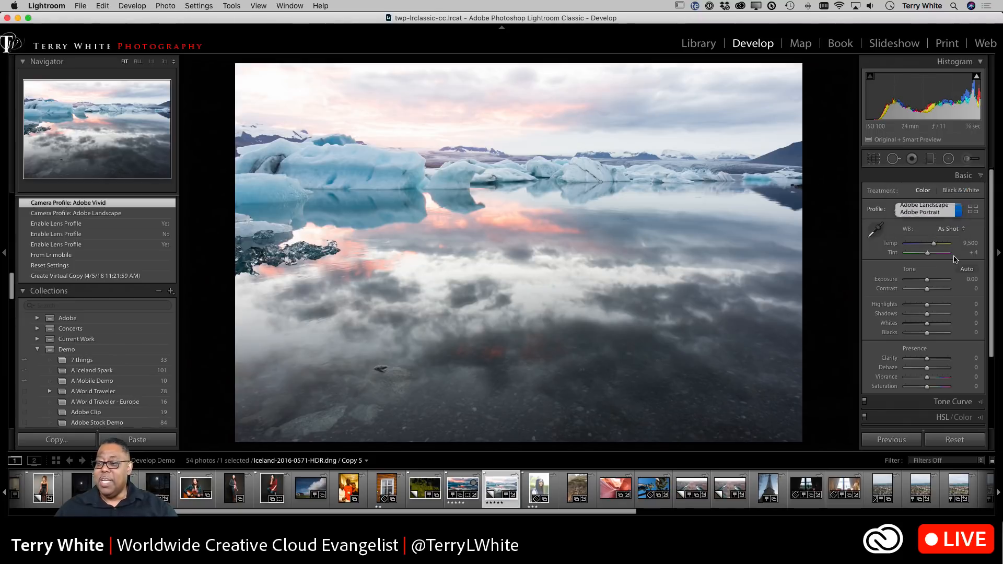
Browse the Profile Browser, previewing the Adobe Raw and Artistic profiles on the photo, and close it without applying one.
left_click(973, 211)
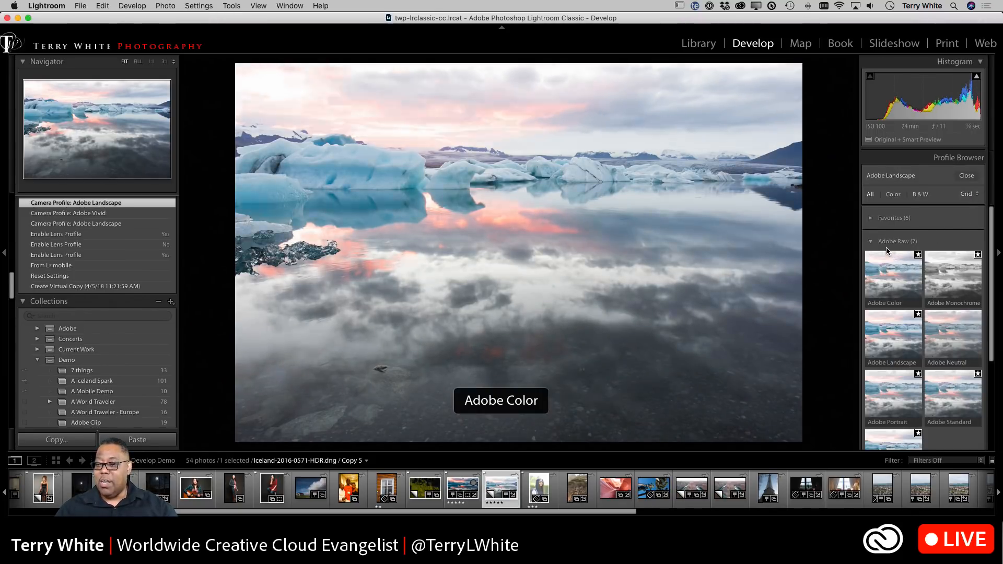
scroll(918, 337, "down", 5)
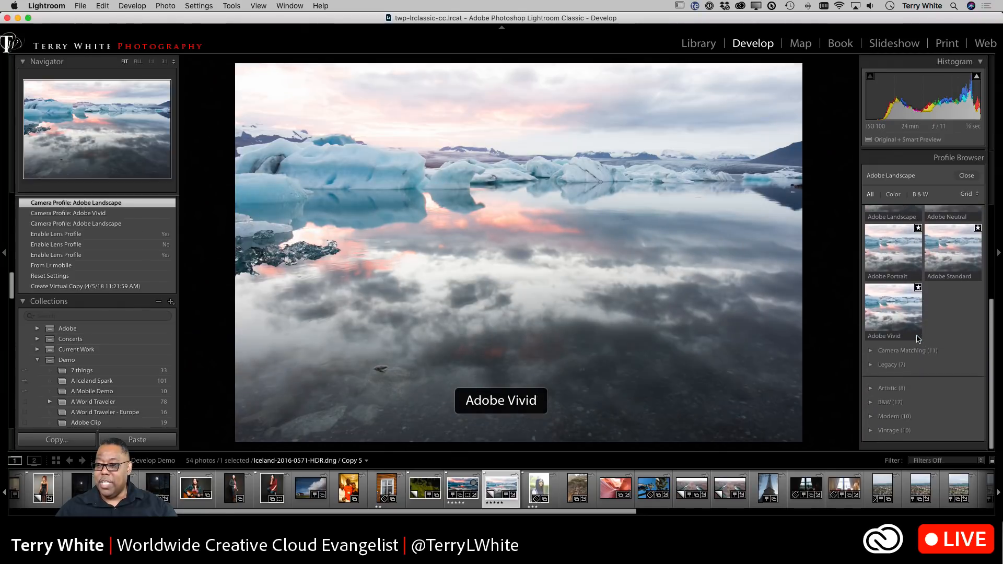
left_click(889, 393)
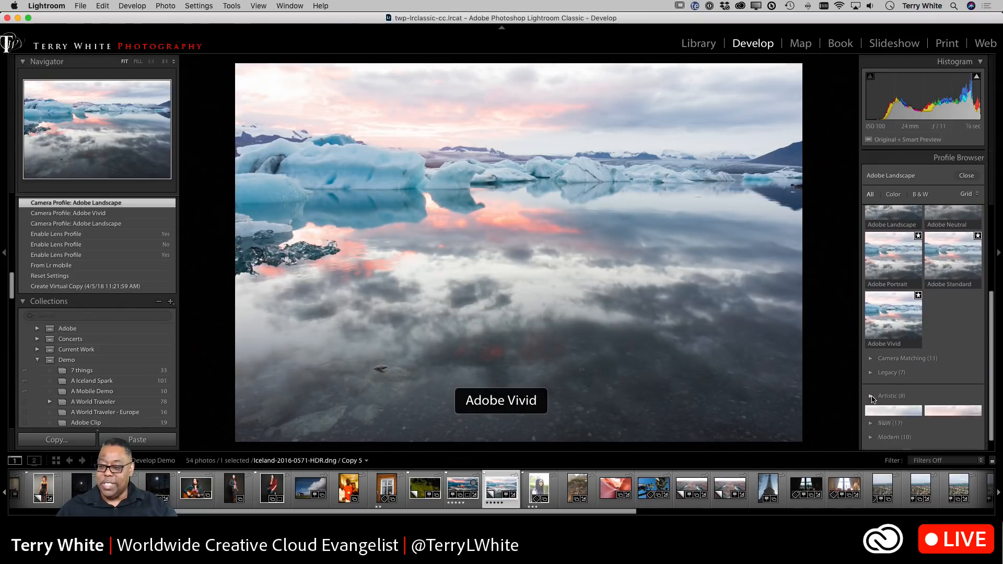
scroll(888, 402, "down", 1)
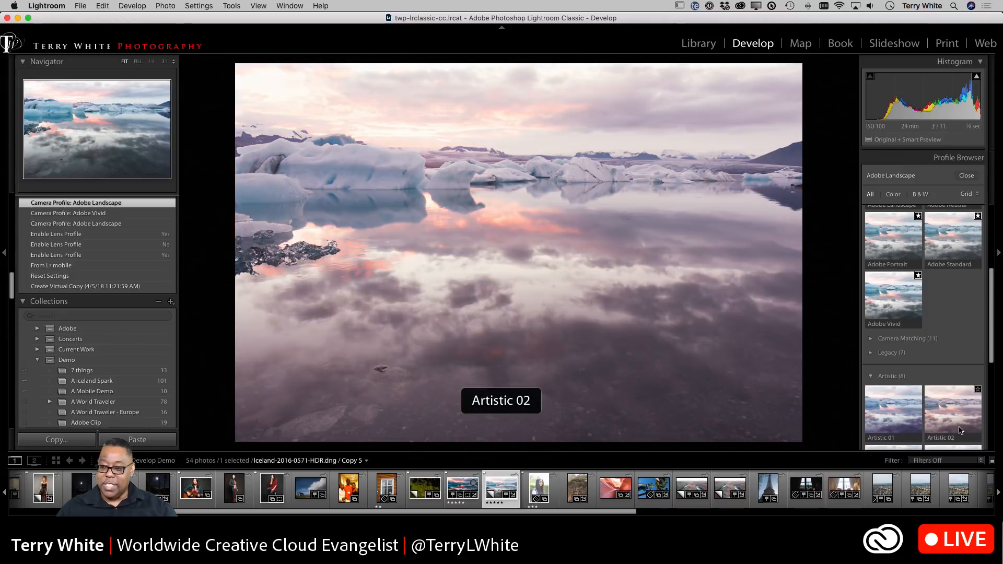
scroll(936, 407, "down", 5)
scroll(939, 424, "down", 2)
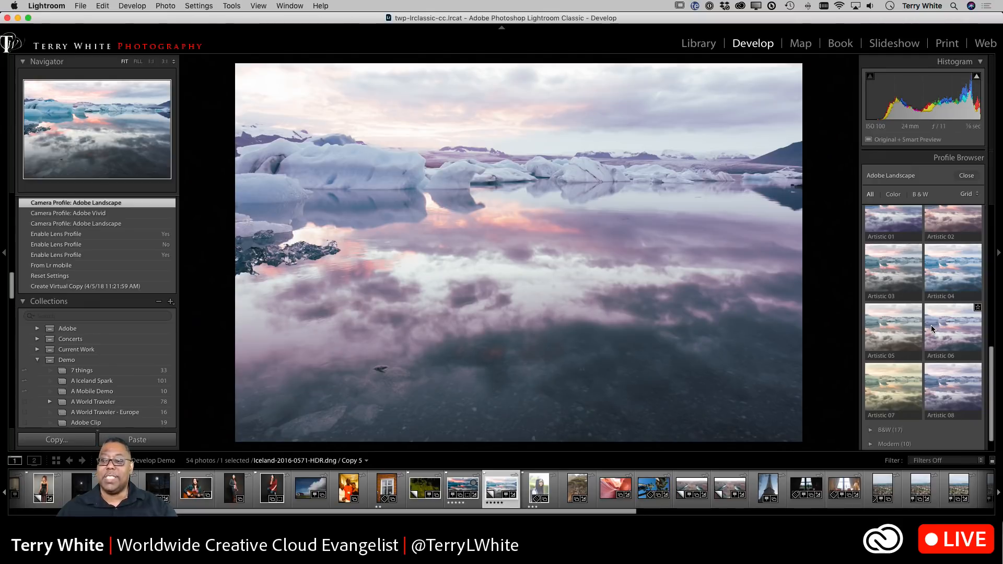
scroll(932, 329, "up", 10)
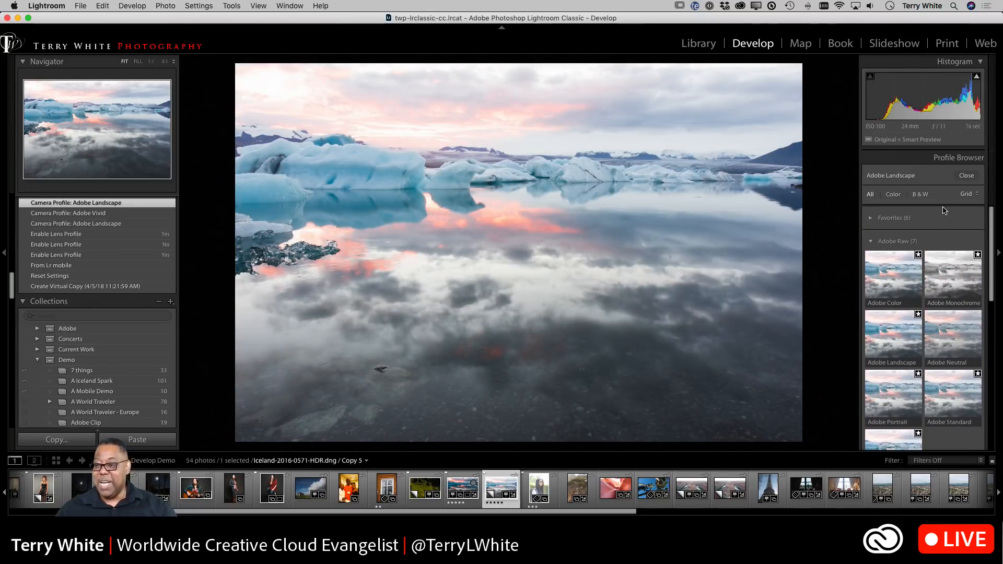
left_click(967, 175)
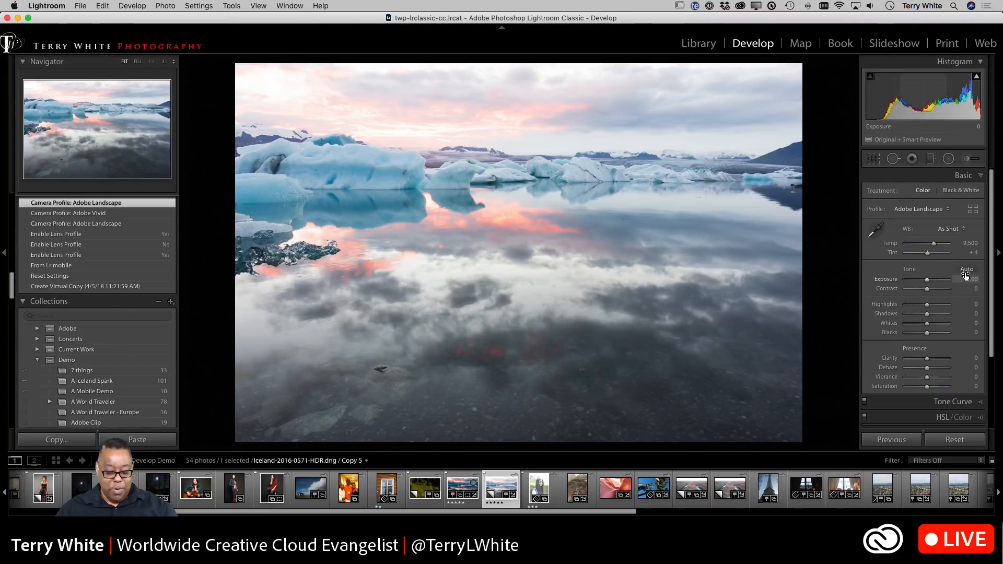
Apply the Auto tone settings to the iceberg photo and refine them with Contrast +17 and Exposure -0.85.
key("alt")
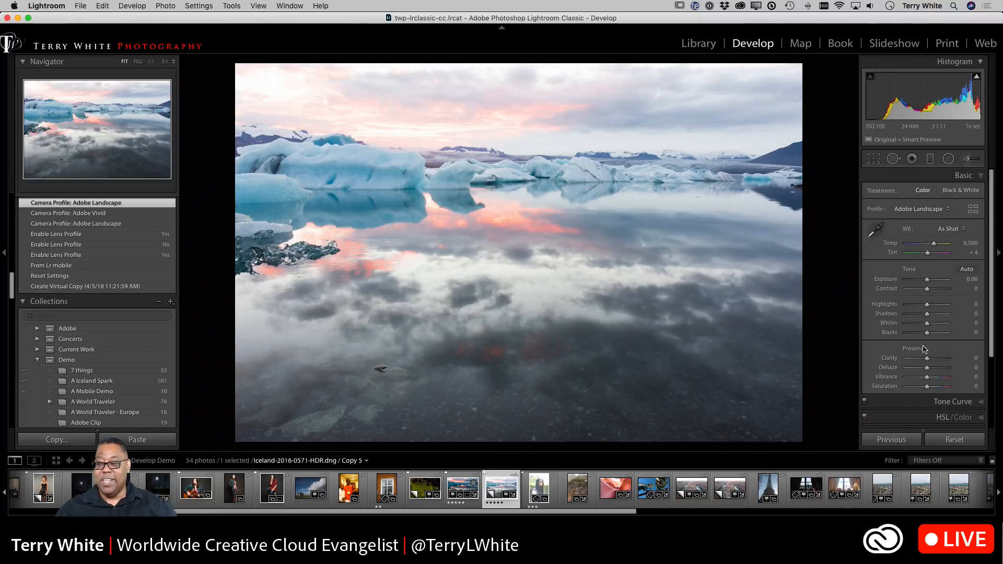
left_click(967, 269)
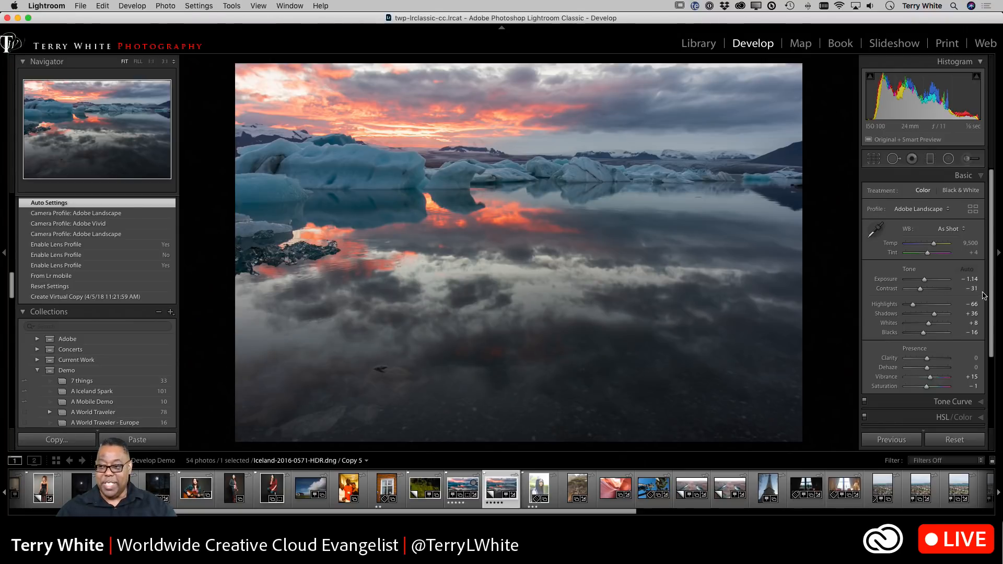
key("ctrl+m")
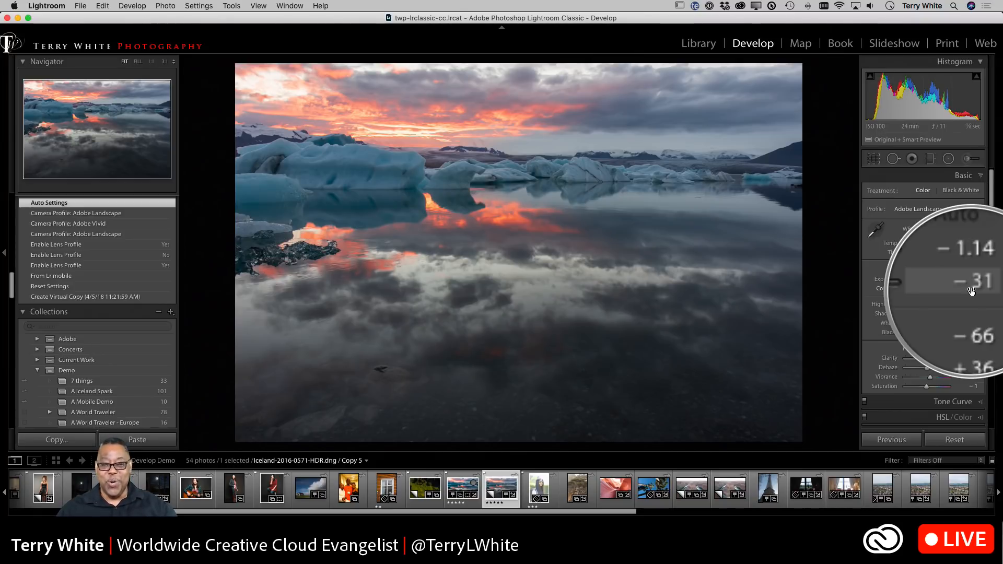
key("ctrl+m")
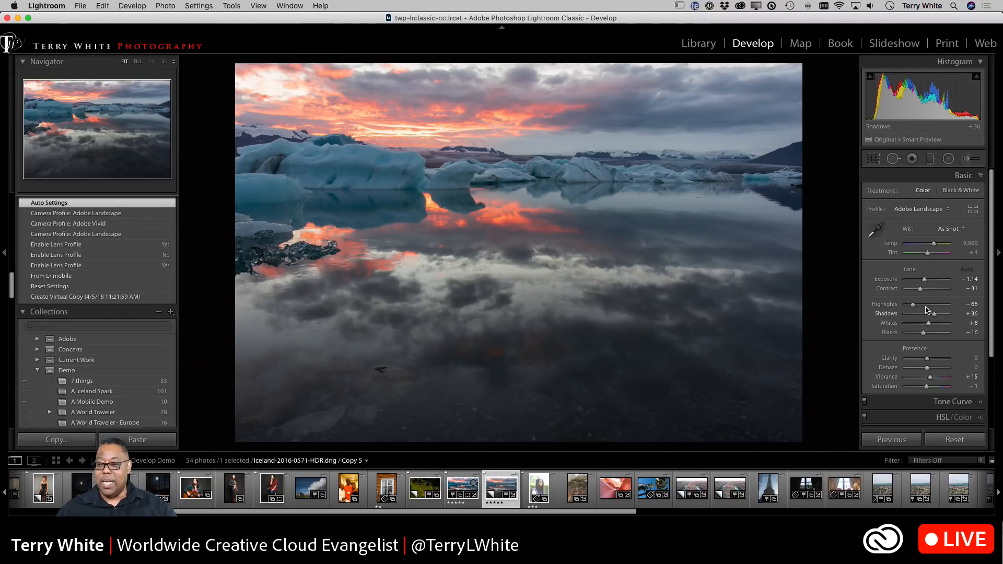
mouse_move(920, 291)
left_mouse_down()
mouse_move(931, 291)
mouse_move(926, 281)
left_mouse_up()
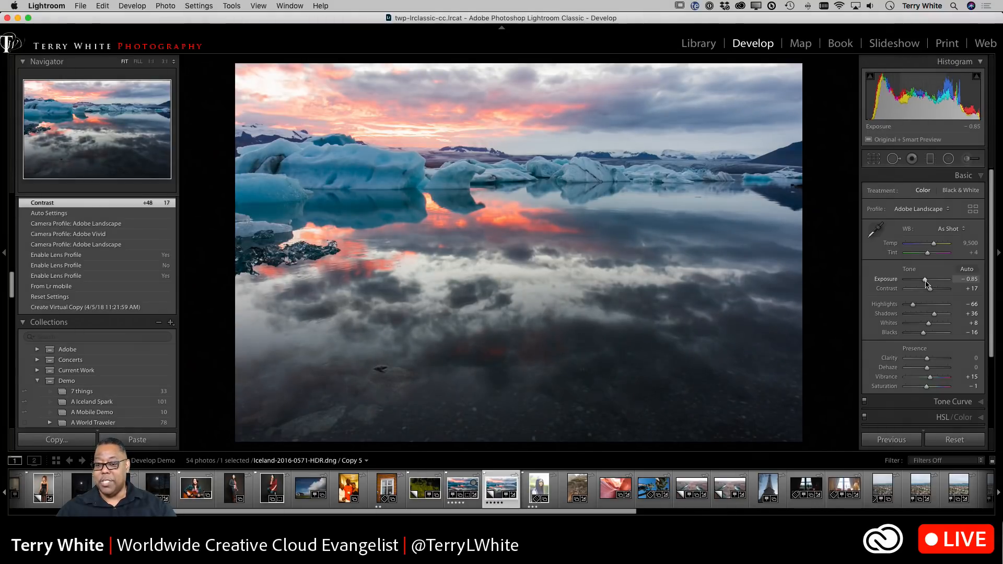
left_click_drag(926, 281, 924, 281)
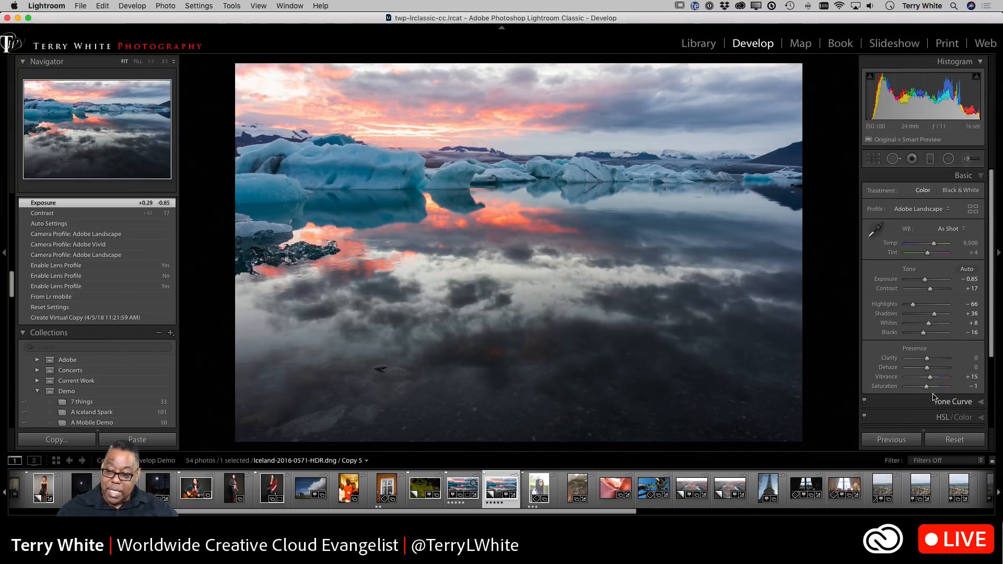
Adjust the photo's presence with Vibrance +19, Saturation -6, Clarity +29 and Dehaze +16.
left_click_drag(927, 389, 932, 380)
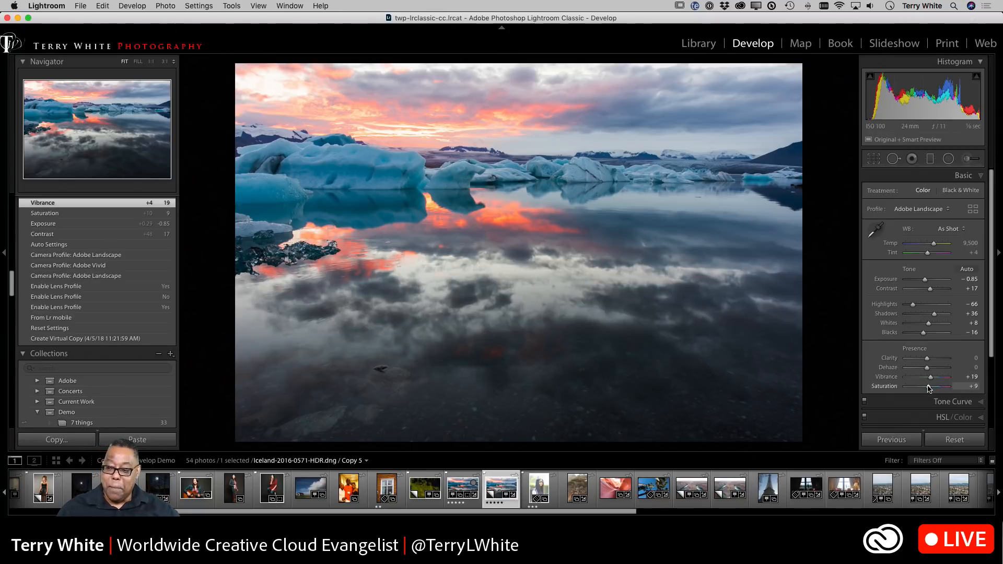
left_click_drag(929, 391, 925, 391)
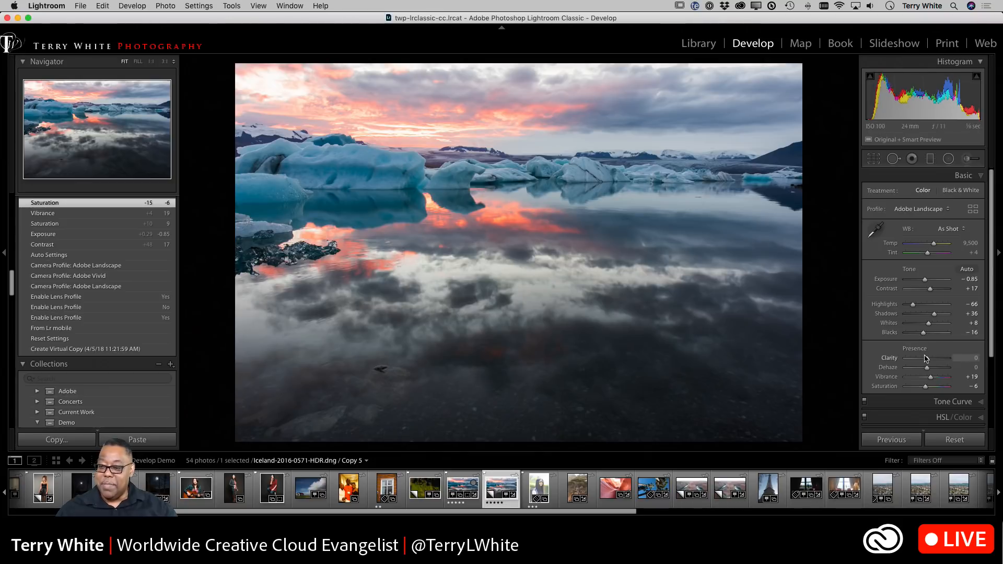
left_click_drag(926, 360, 932, 361)
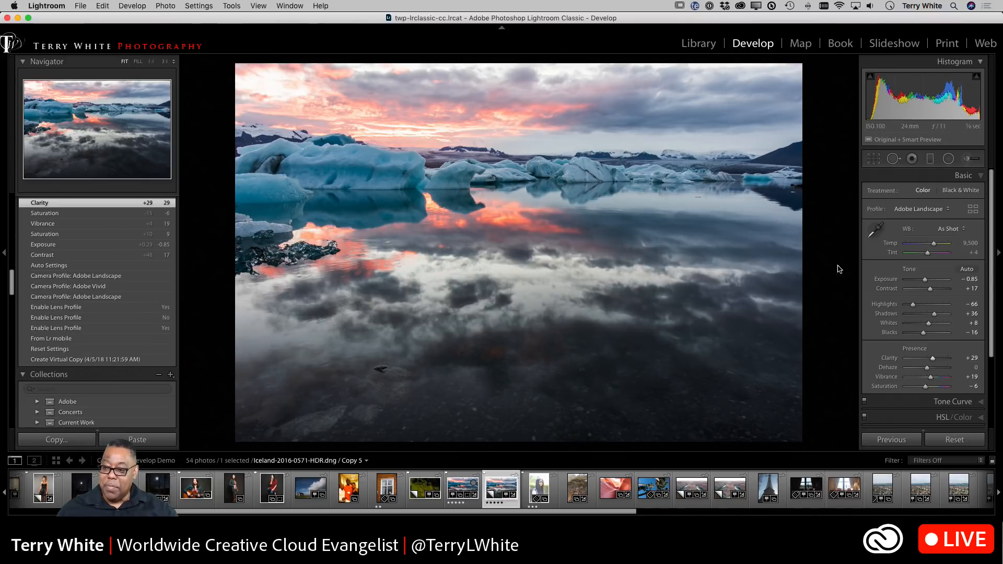
left_click_drag(927, 369, 930, 371)
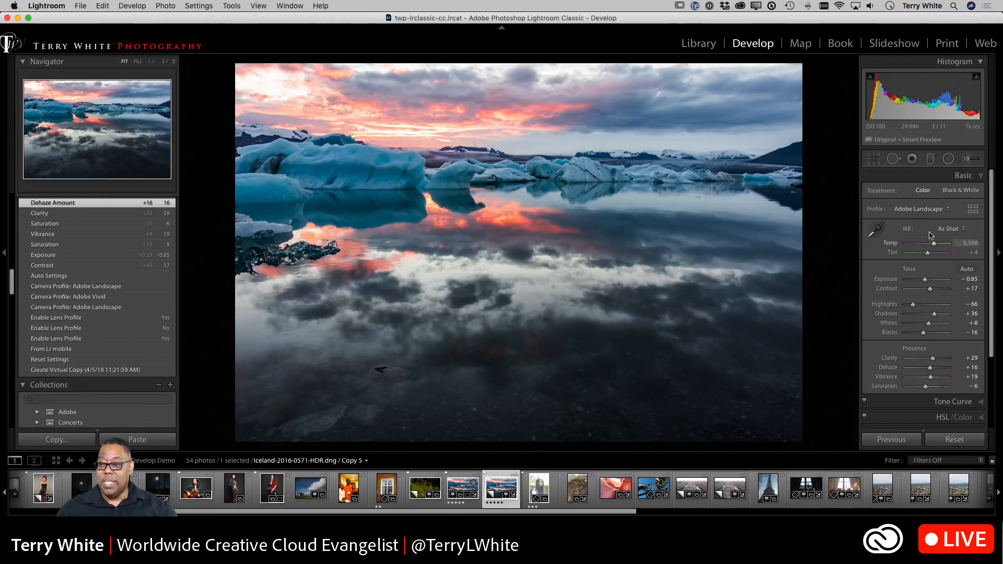
Brighten the dark foreground water along the photo's lower edge with an Adjustment Brush stroke using the Exposure effect at 0.63.
left_click(969, 163)
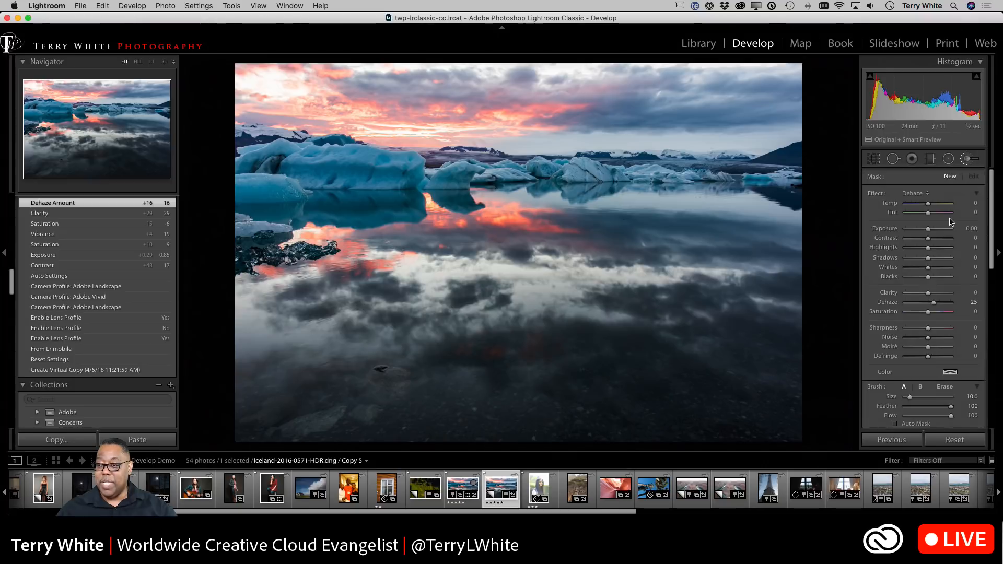
left_click(921, 193)
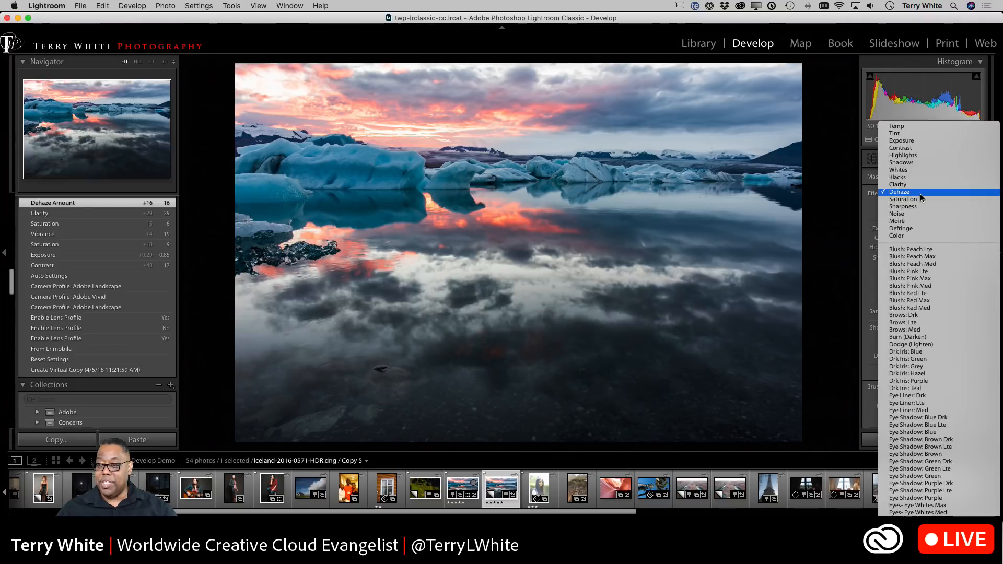
left_click(901, 141)
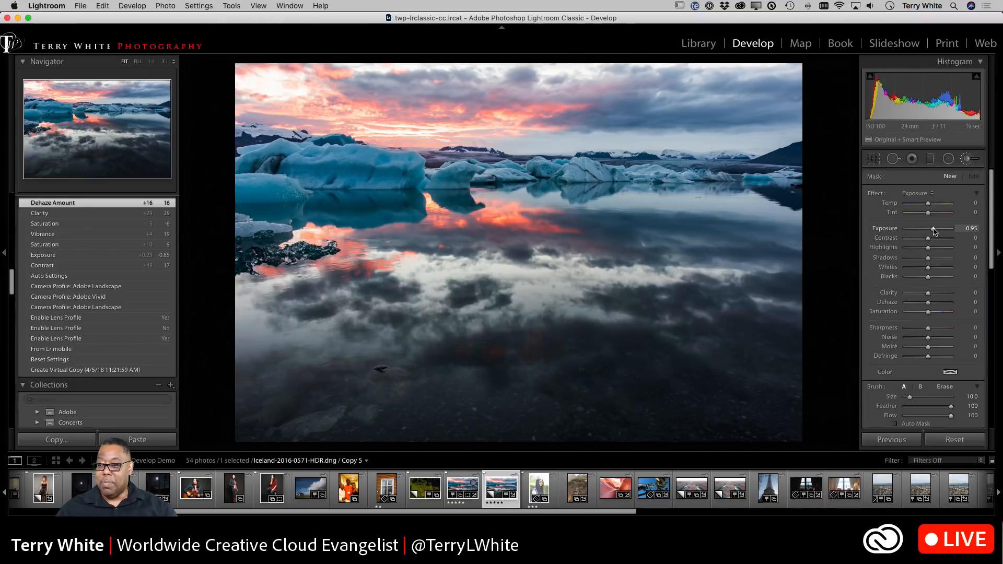
left_click_drag(935, 231, 934, 232)
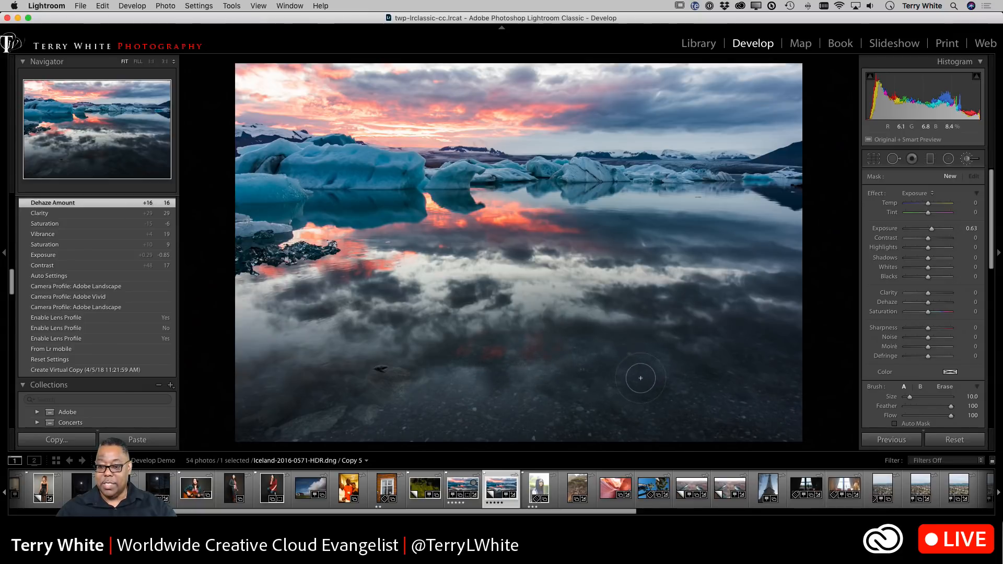
mouse_move(287, 427)
left_mouse_down()
mouse_move(445, 406)
mouse_move(576, 371)
mouse_move(826, 424)
left_mouse_up()
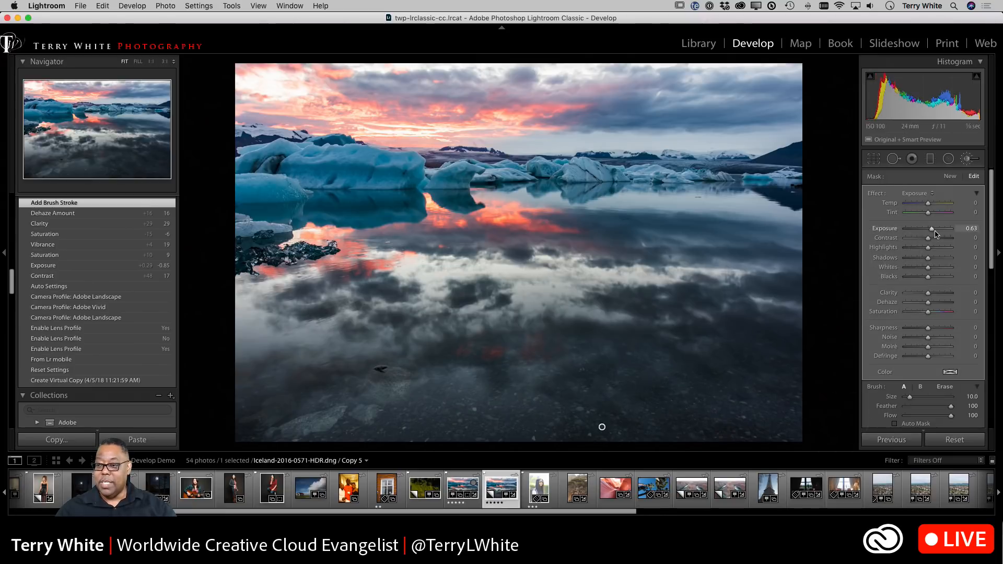
Refine the foreground brush adjustment with Exposure 0.72, Dehaze 3 and Contrast 12.
left_click_drag(933, 231, 933, 231)
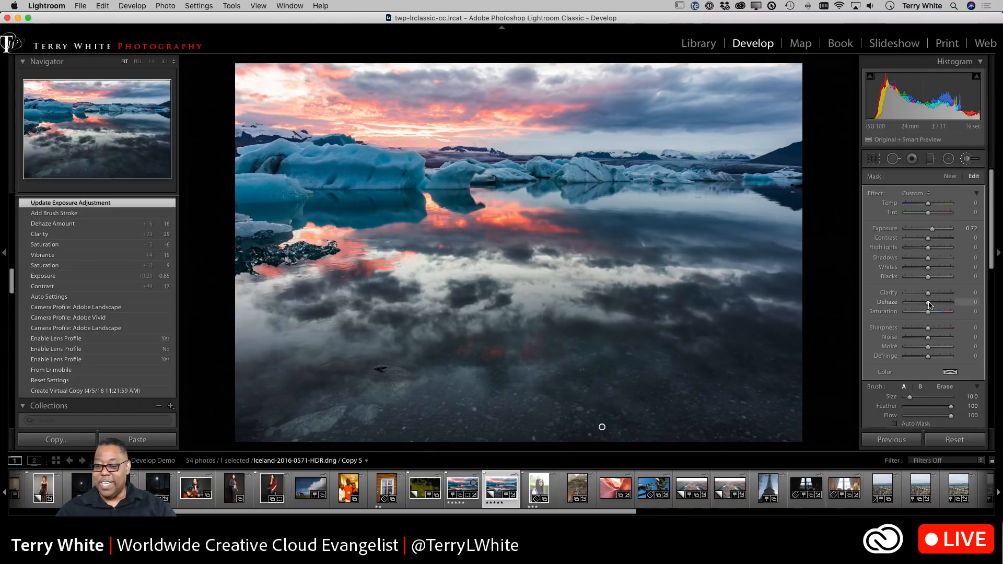
left_click_drag(936, 300, 929, 306)
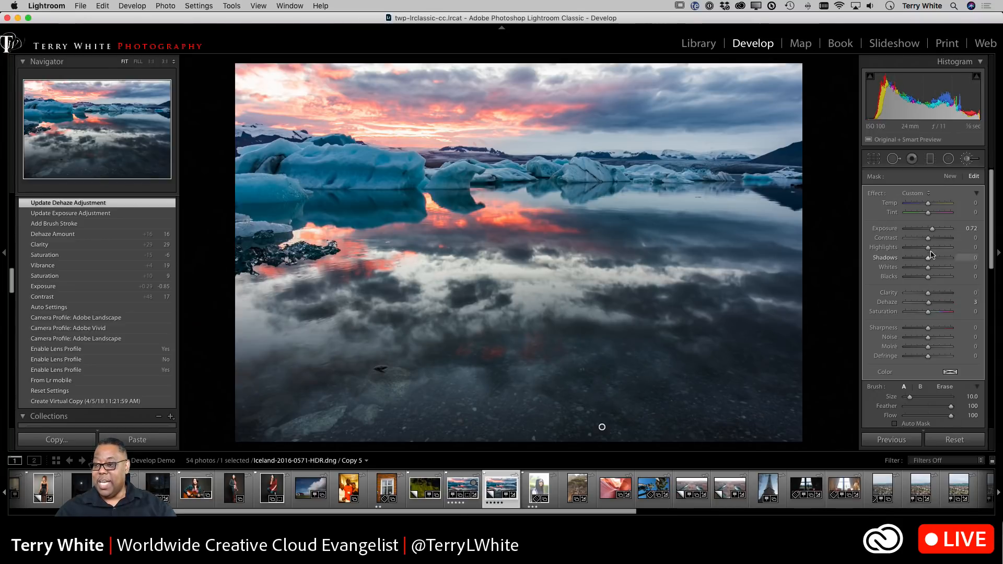
left_click_drag(930, 239, 933, 241)
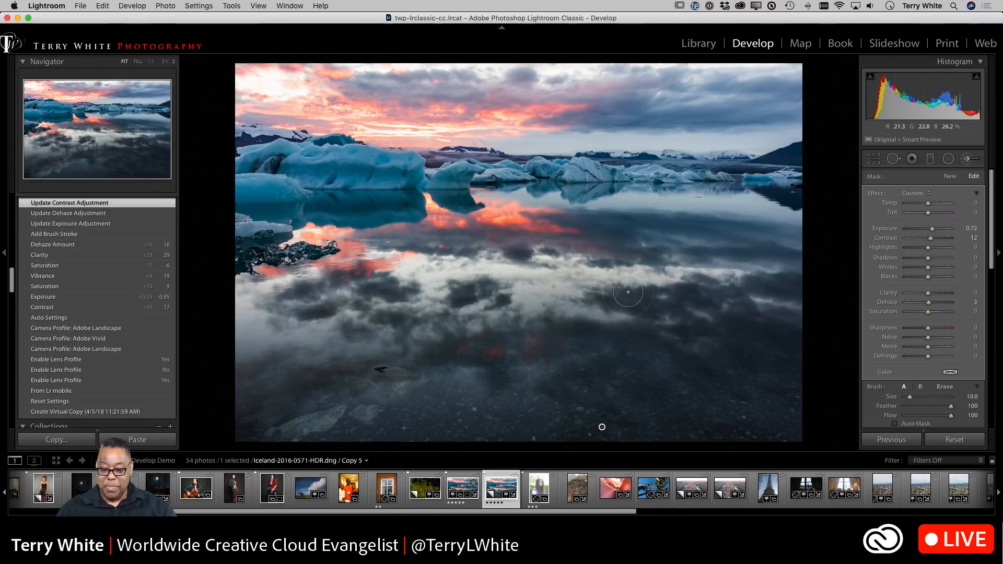
Reset the develop settings of the iceberg photo's Copy 4 and compare it with the edited Copy 5.
left_click(478, 486)
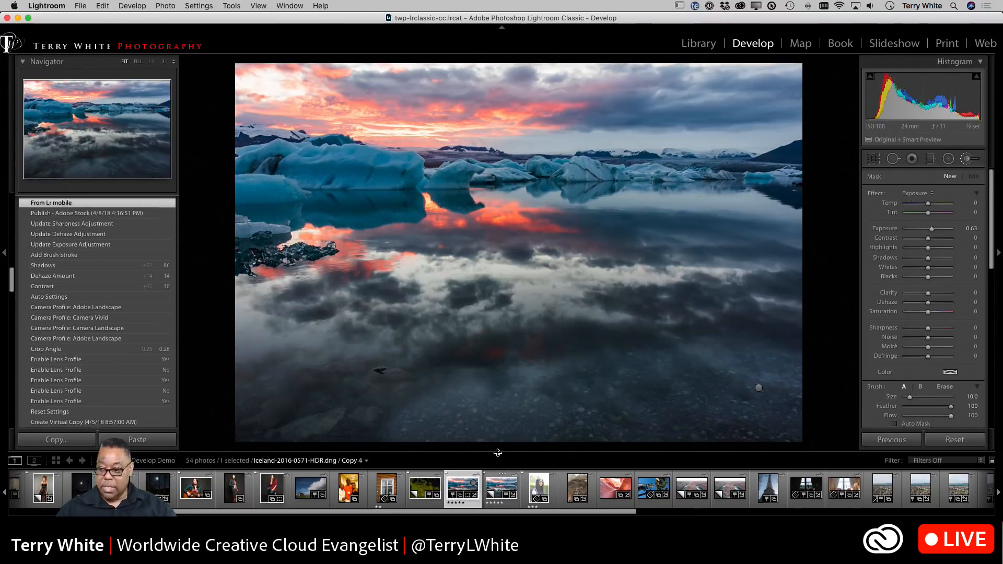
left_click(950, 439)
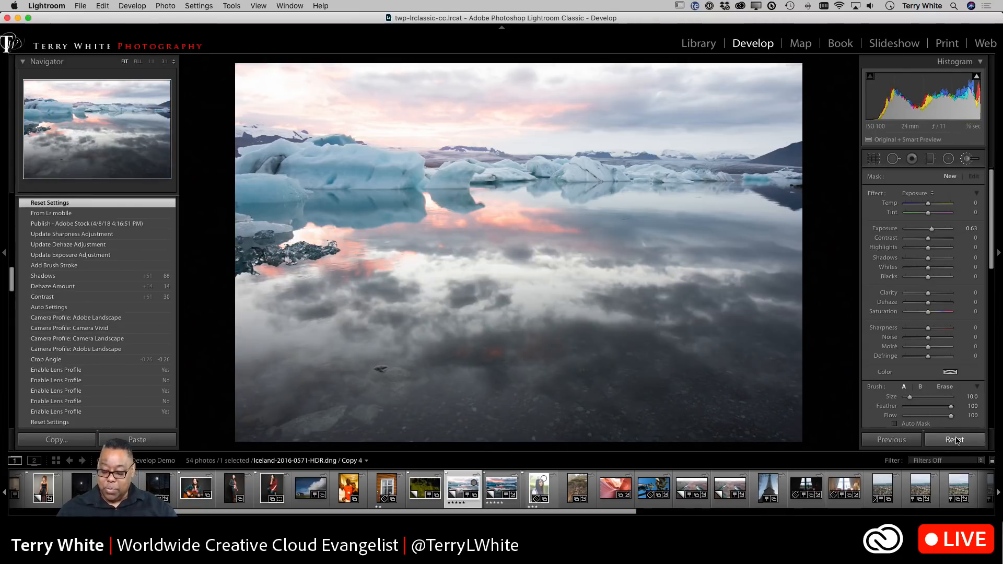
key("Right")
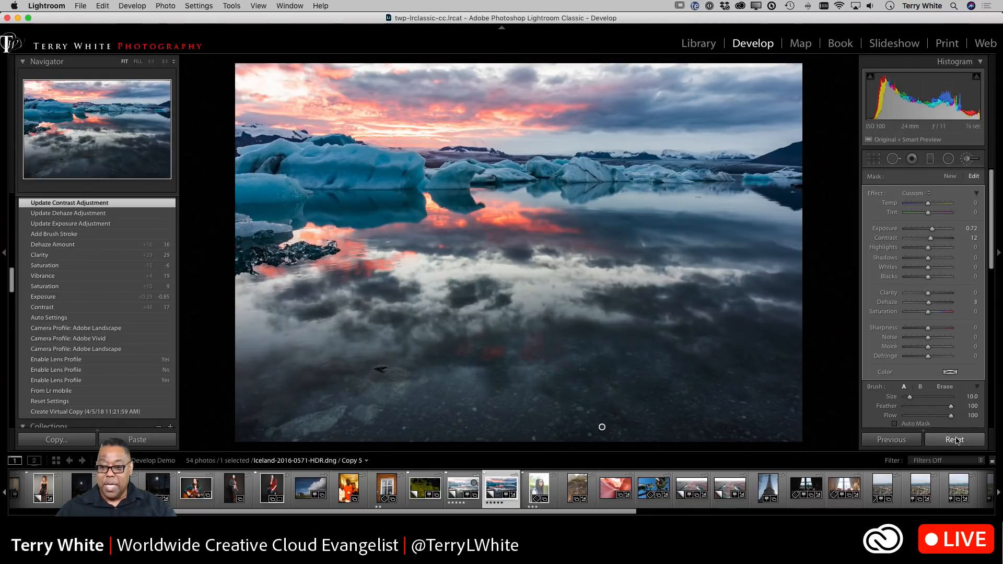
key("Left")
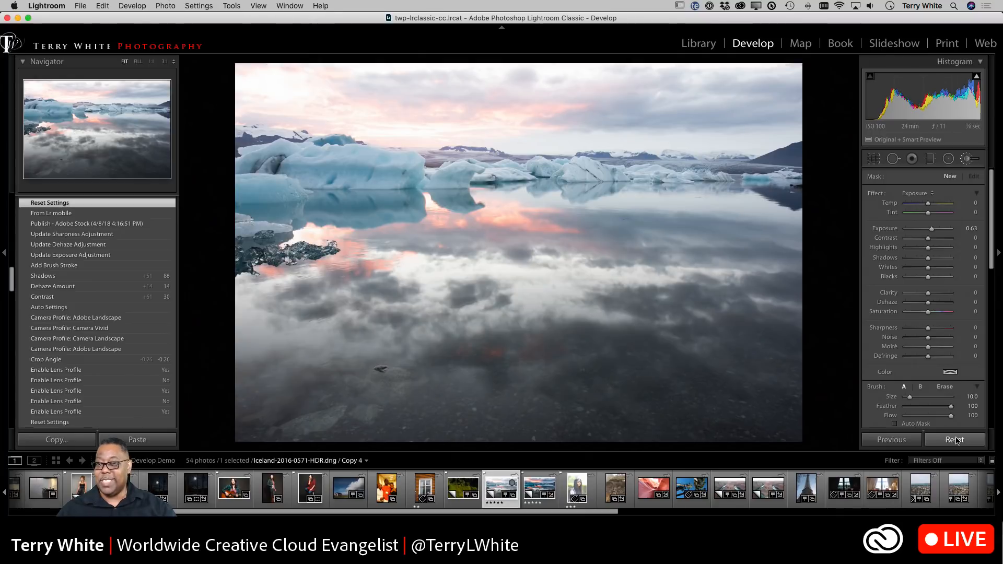
key("Right")
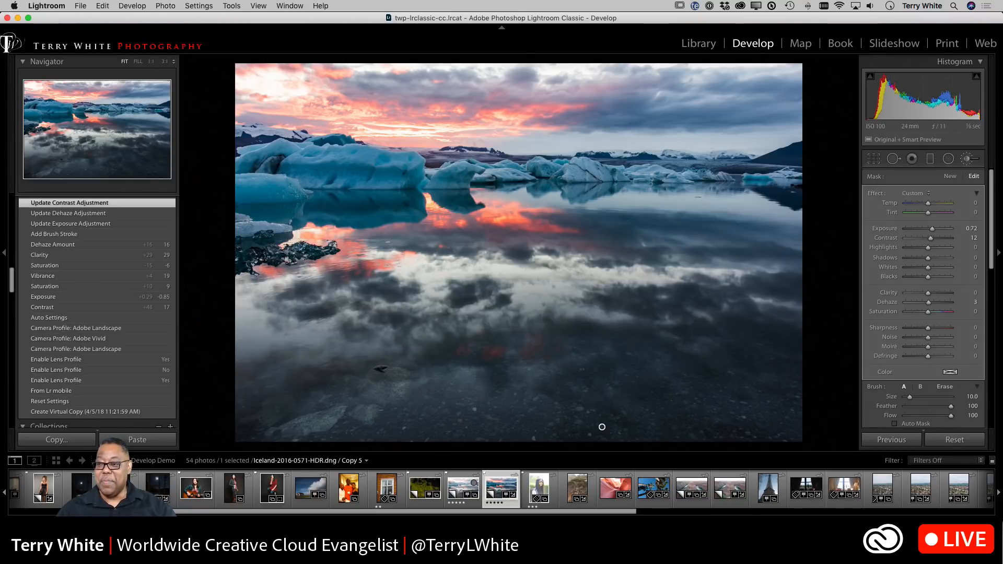
Straighten the iceberg photo to a crop angle of -0.68 by tracing its horizon with the Straighten tool, and apply the crop.
left_click(874, 159)
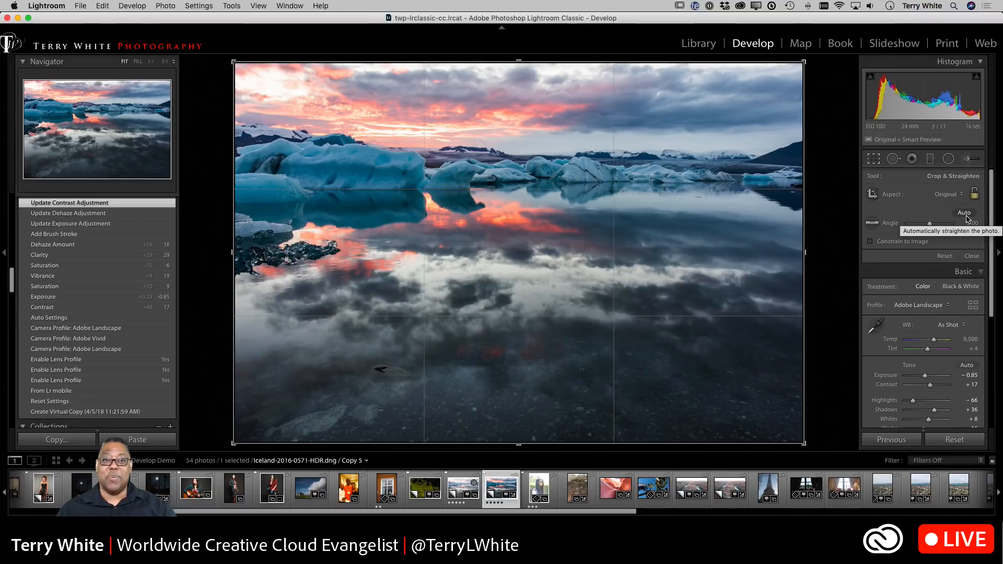
left_click(872, 224)
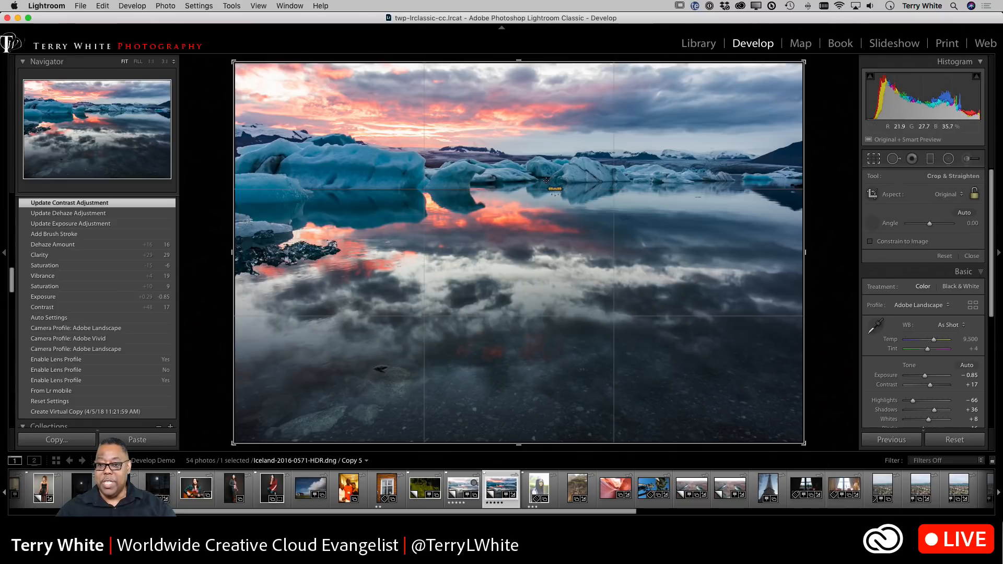
left_click_drag(549, 181, 725, 182)
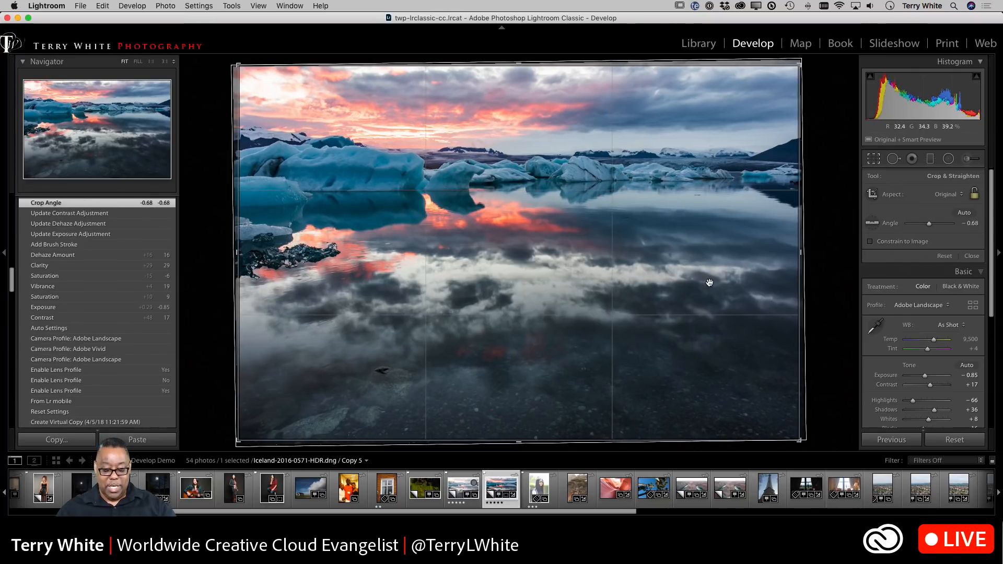
key("Return")
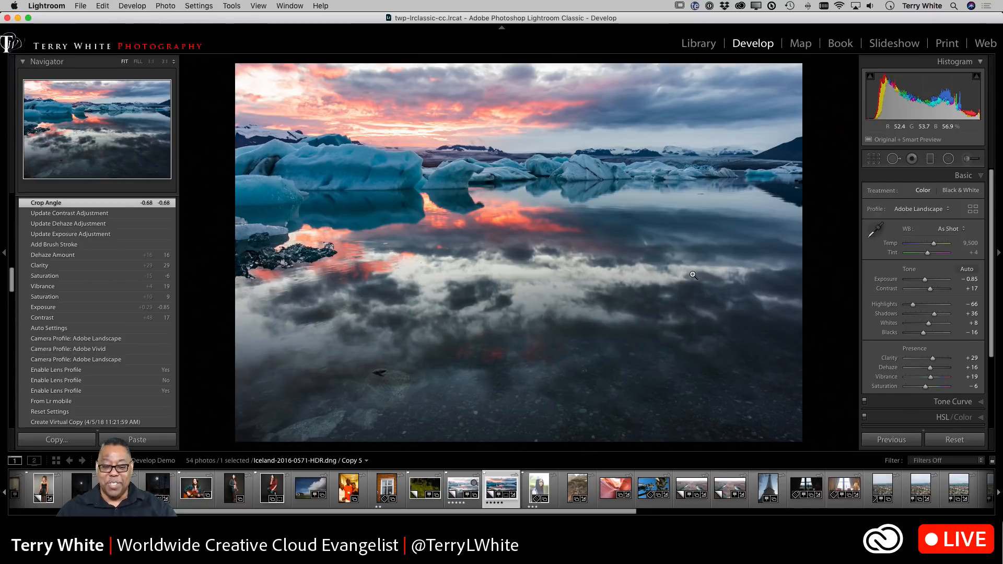
Switch to the HDR collection in the Library and view its first photo, Iceland_BU_2017-1037, in Loupe view.
key("g")
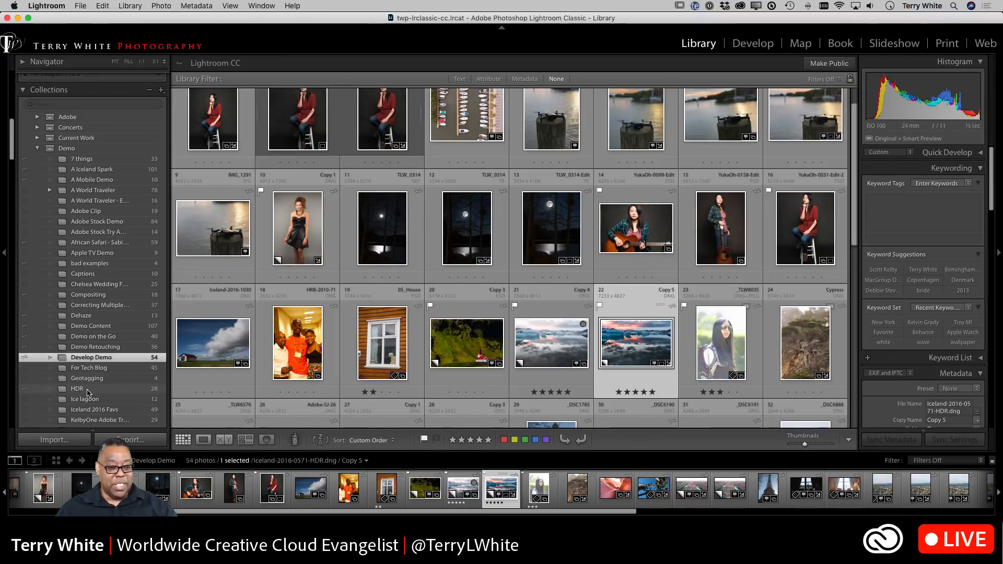
left_click(88, 390)
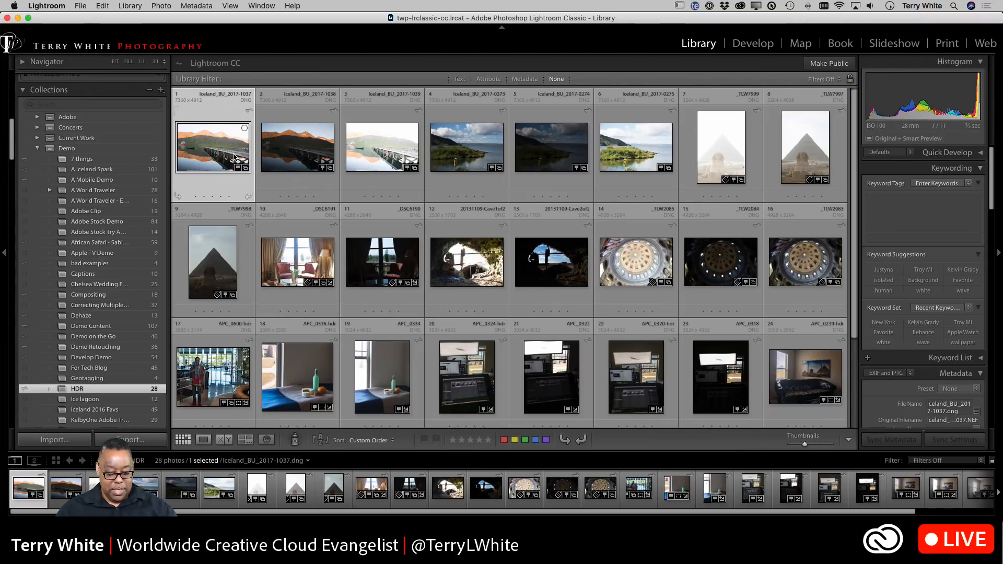
double_click(233, 157)
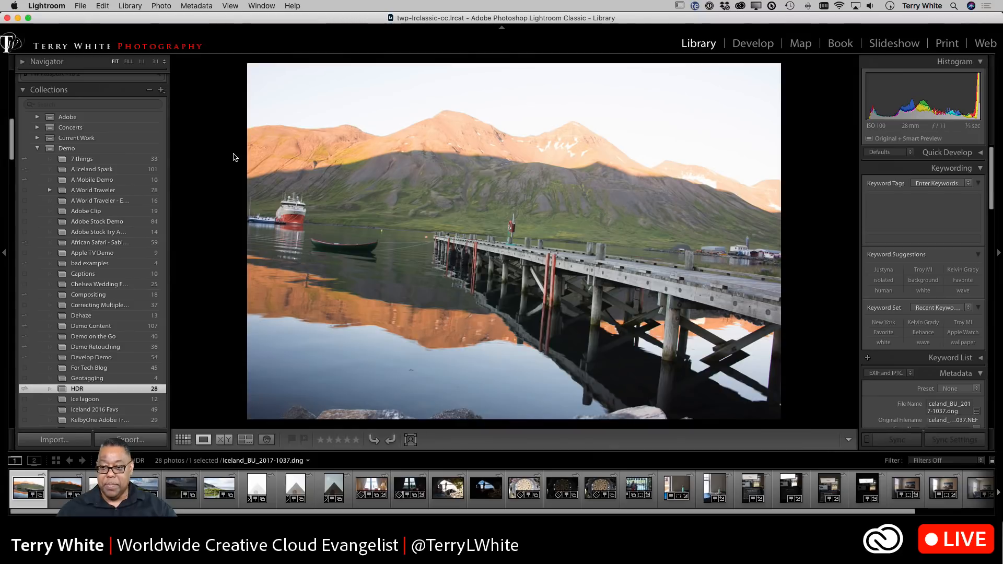
Compare the three bracketed exposures of the pier, Iceland_BU_2017-1037 to 1039, one after another in Loupe view.
key("Right")
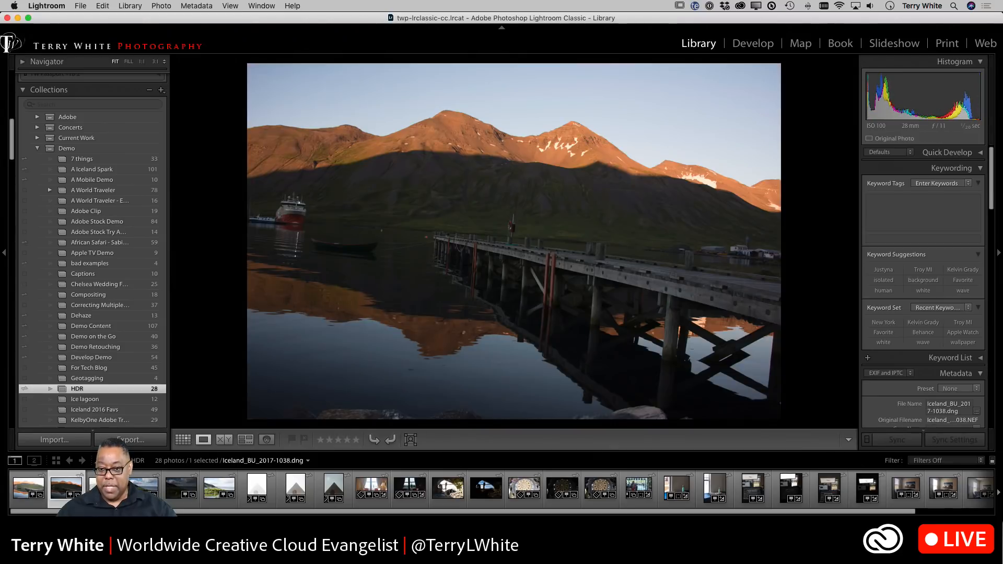
key("Right")
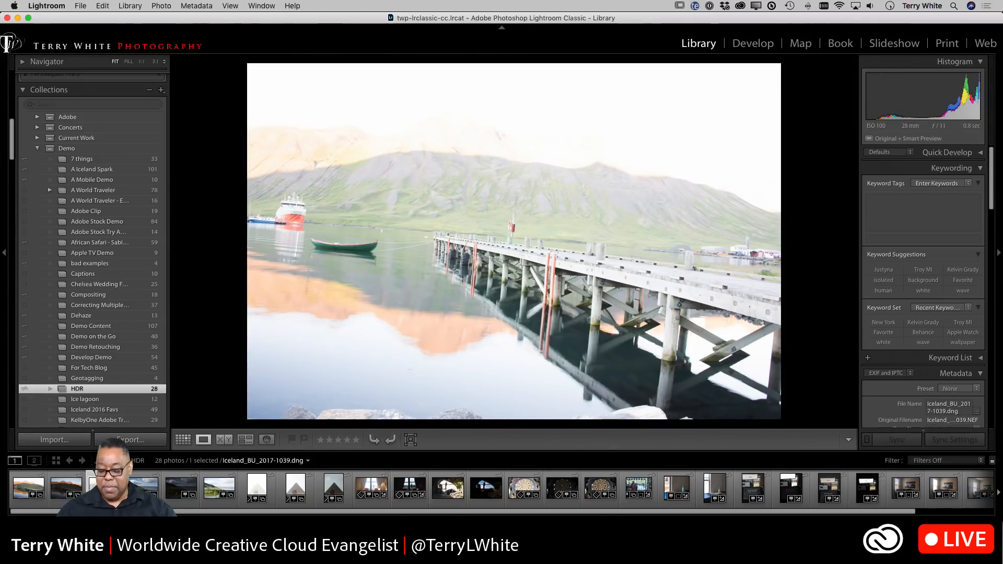
key("Left")
key("Left")
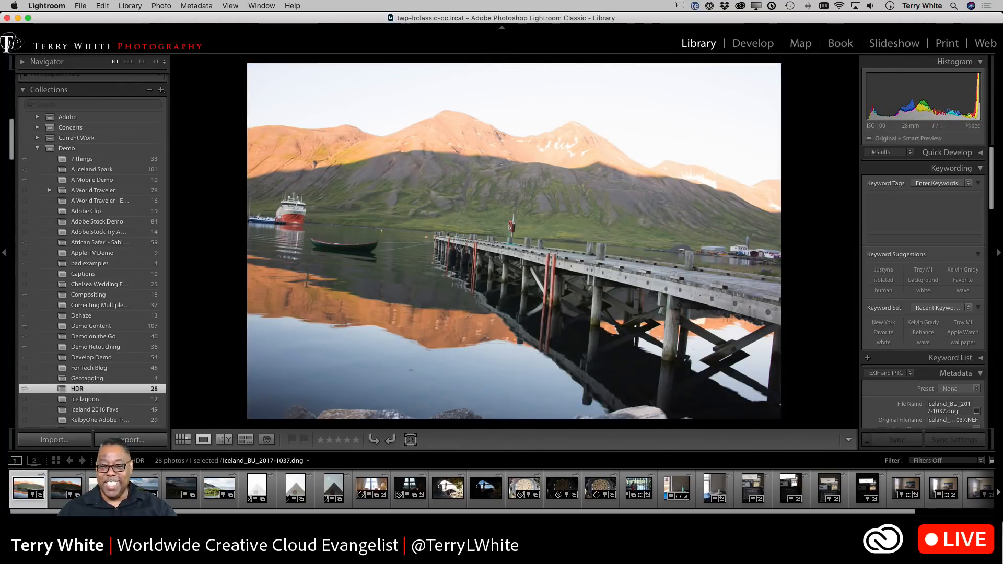
key("Right")
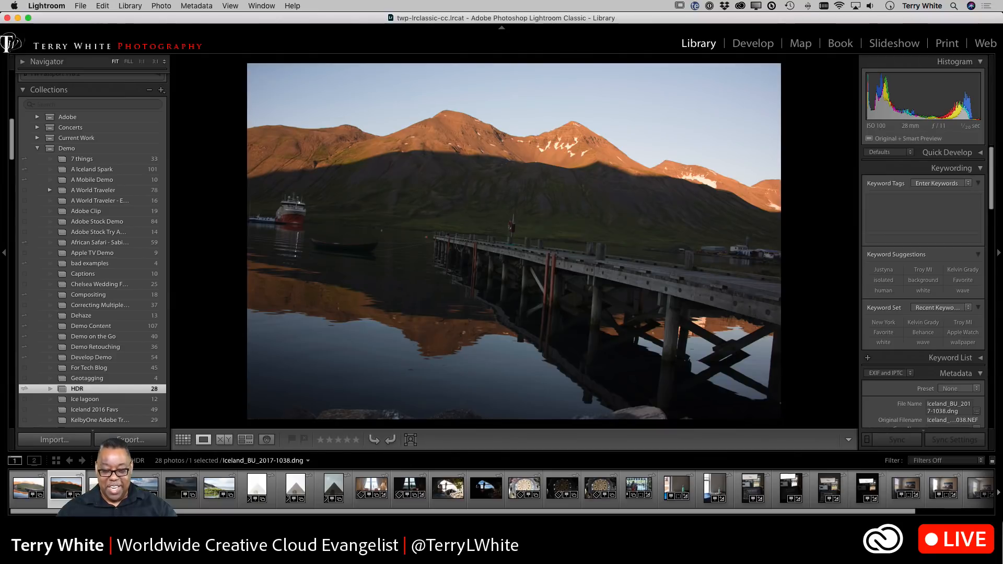
key("Right")
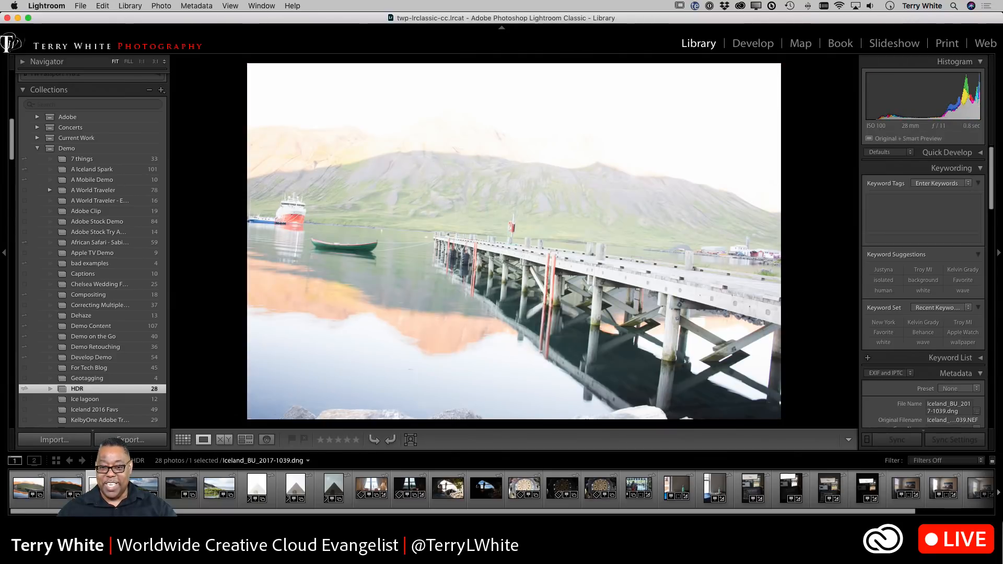
key("Left")
key("Left")
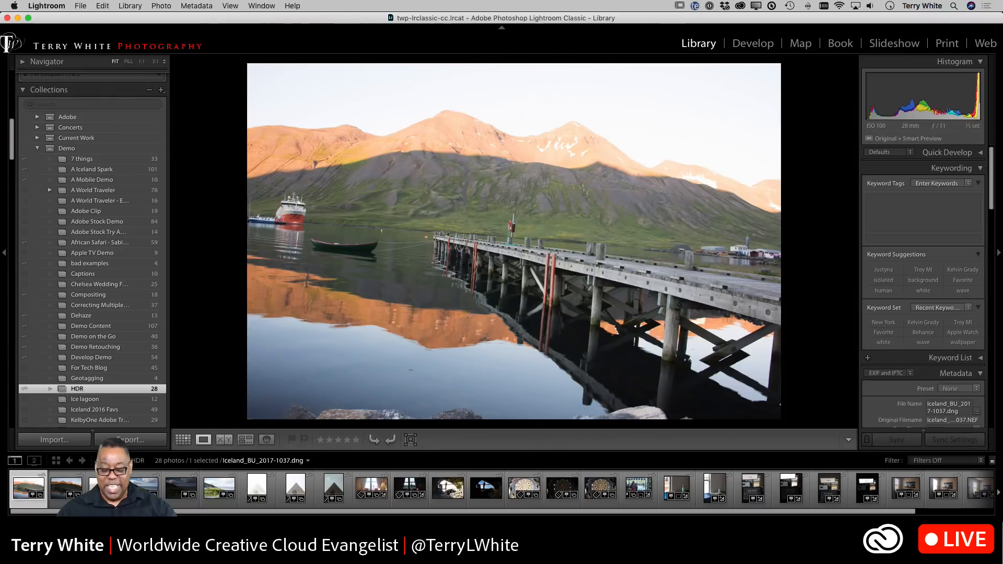
Merge the three bracketed pier exposures into an HDR photo with Auto Align, Auto Settings and Deghost Amount None.
key("g")
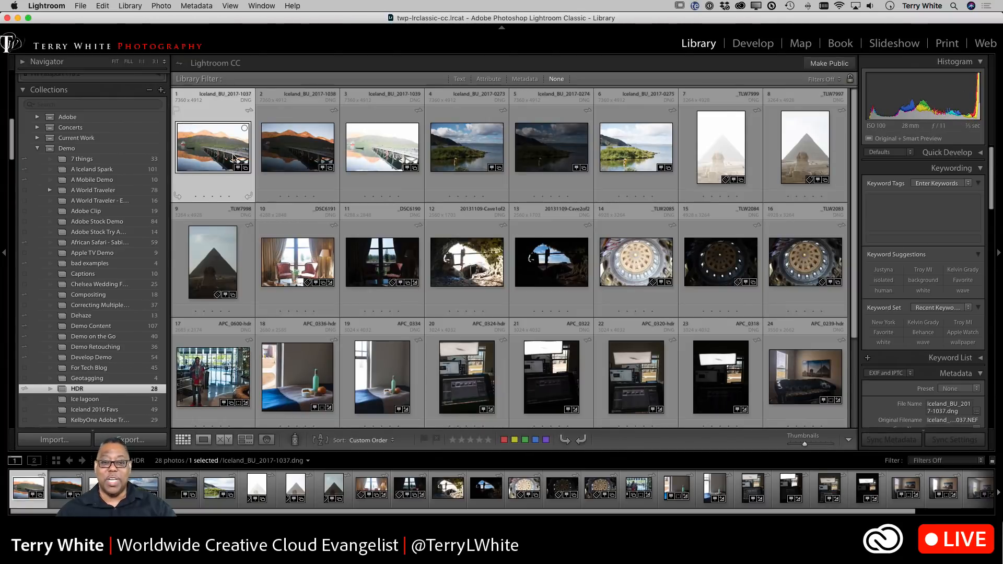
left_click(383, 159, "shift")
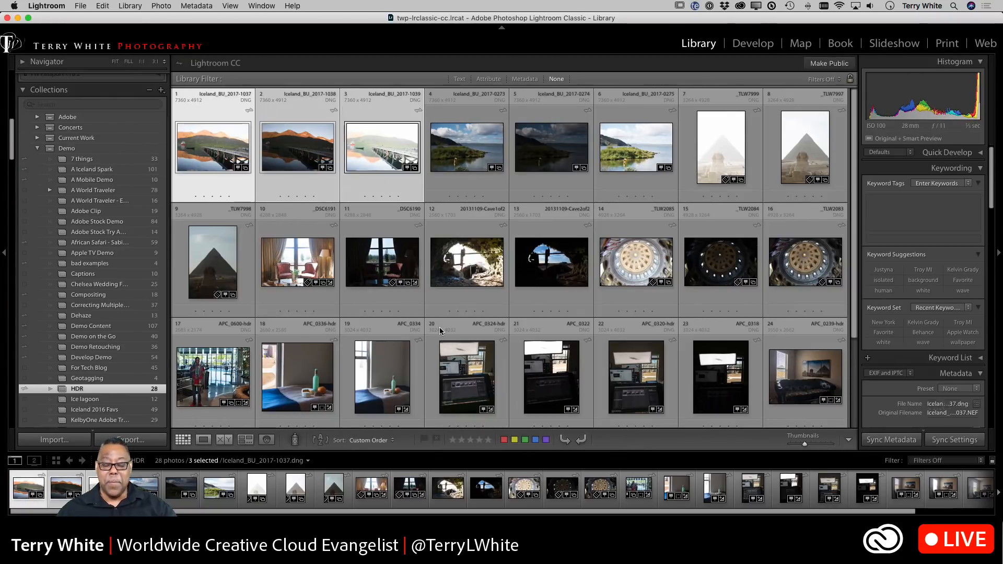
right_click(207, 162)
mouse_move(241, 252)
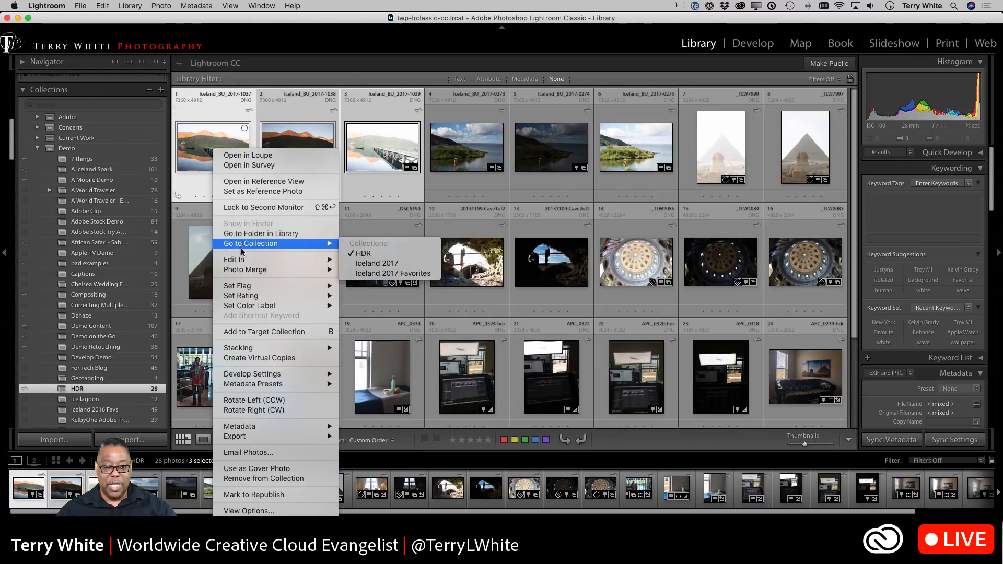
mouse_move(253, 273)
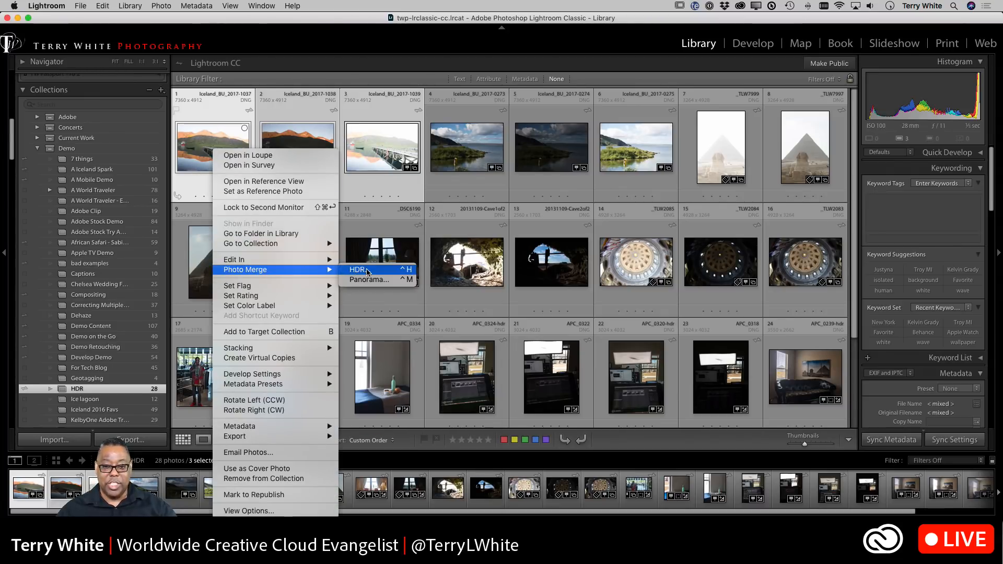
left_click(349, 270)
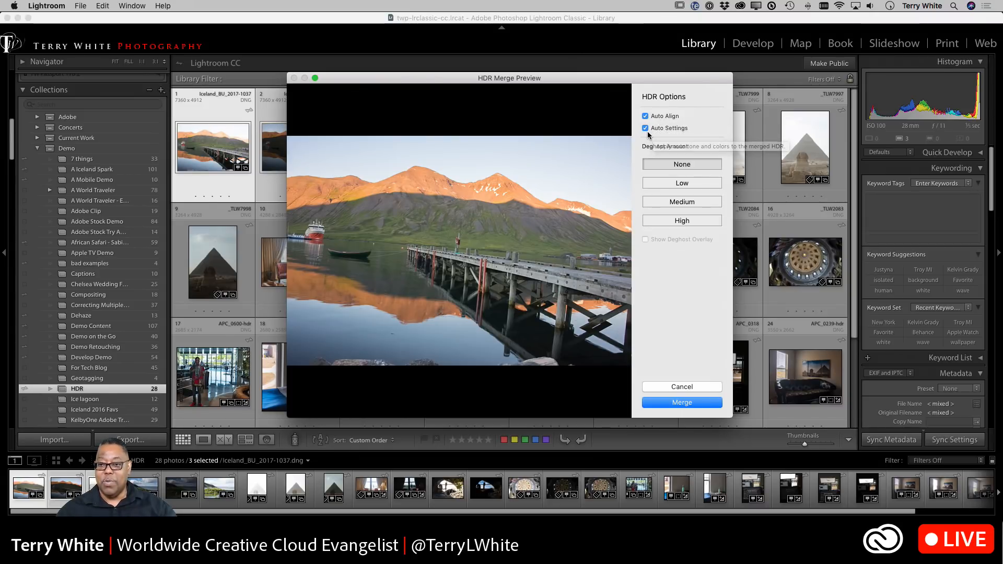
left_click(646, 129)
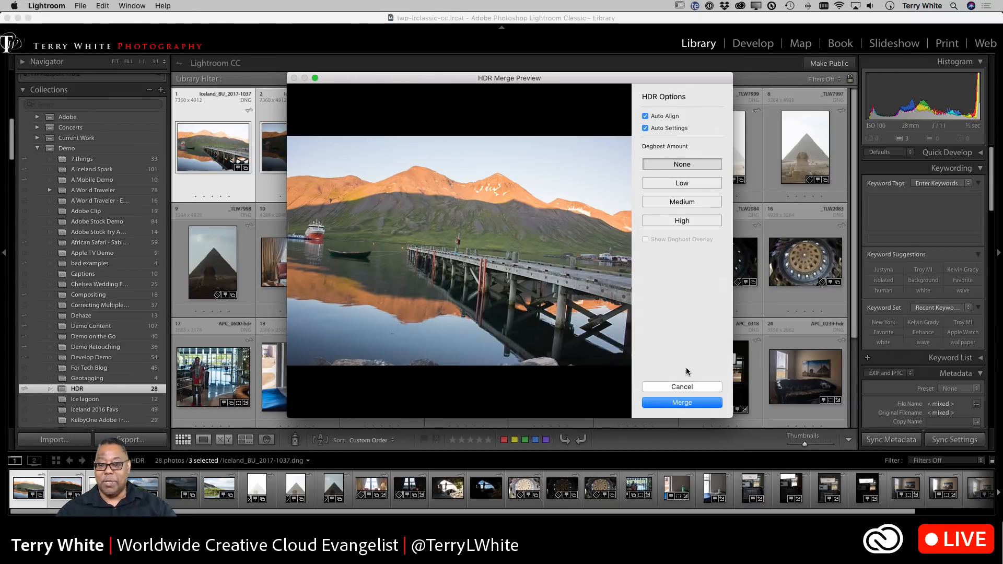
left_click(694, 402)
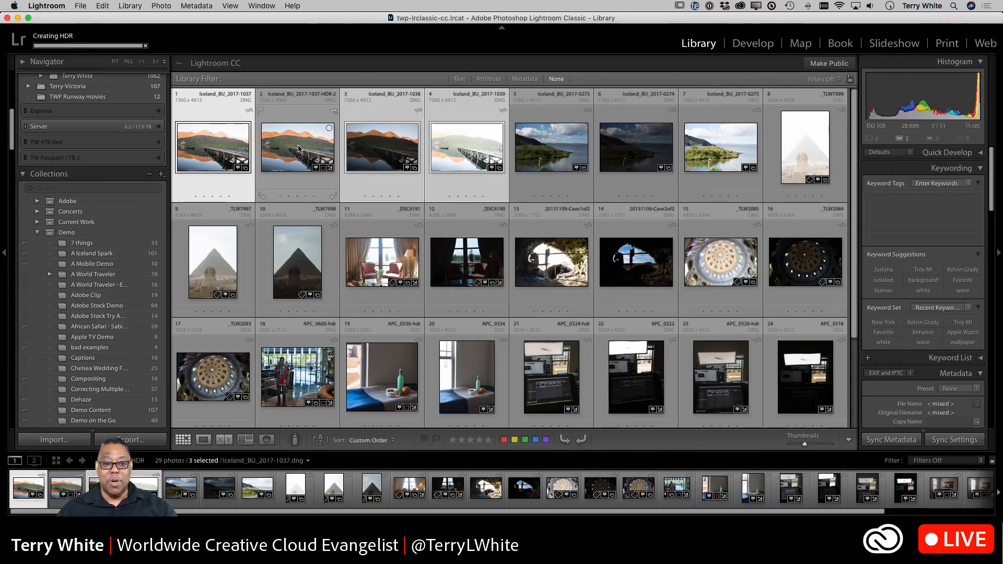
Move the merged HDR pier photo directly behind its three source exposures in the grid.
left_click(300, 148)
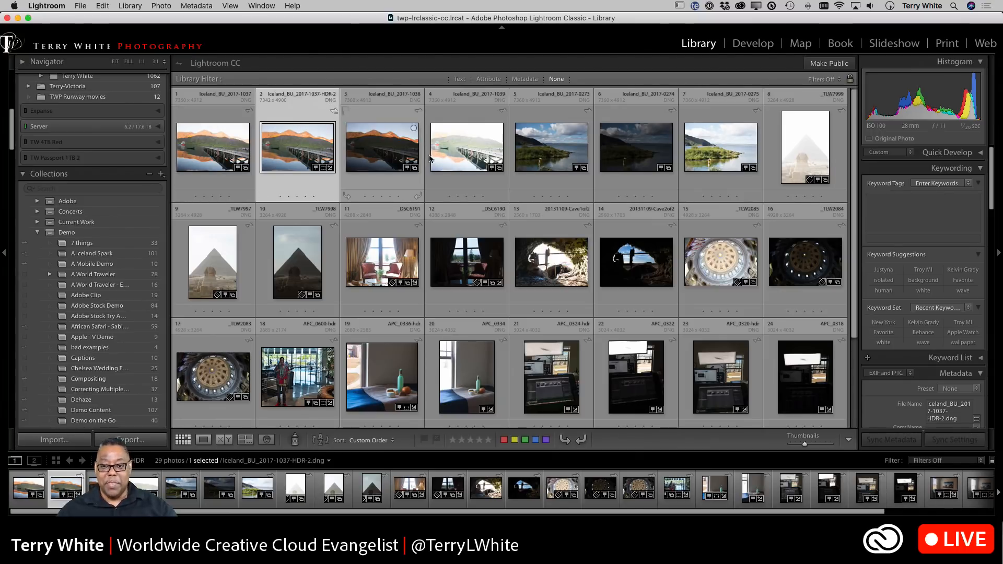
left_click_drag(286, 153, 507, 149)
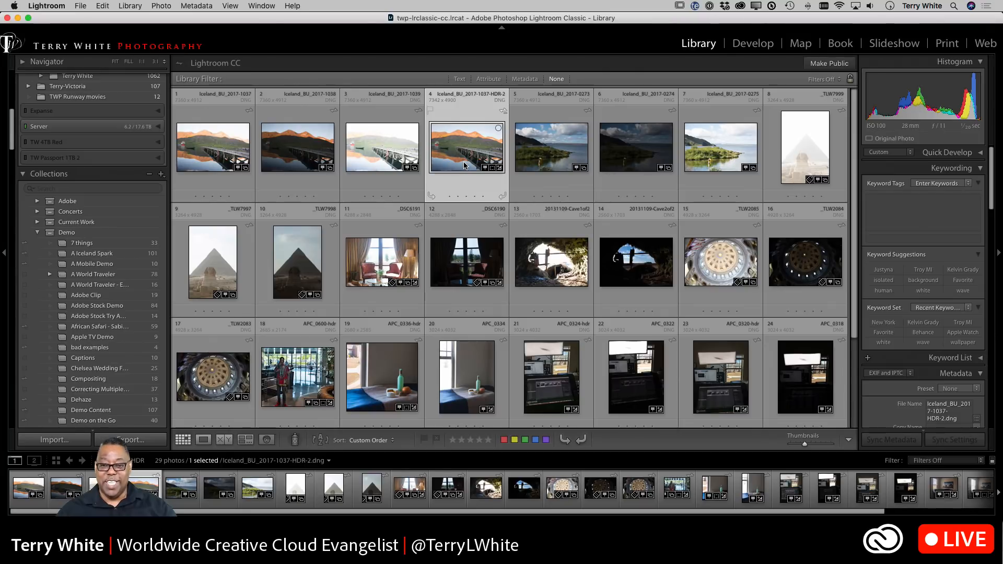
Enable lens profile corrections for the merged HDR photo in Develop, toggling them once to compare the effect.
key("d")
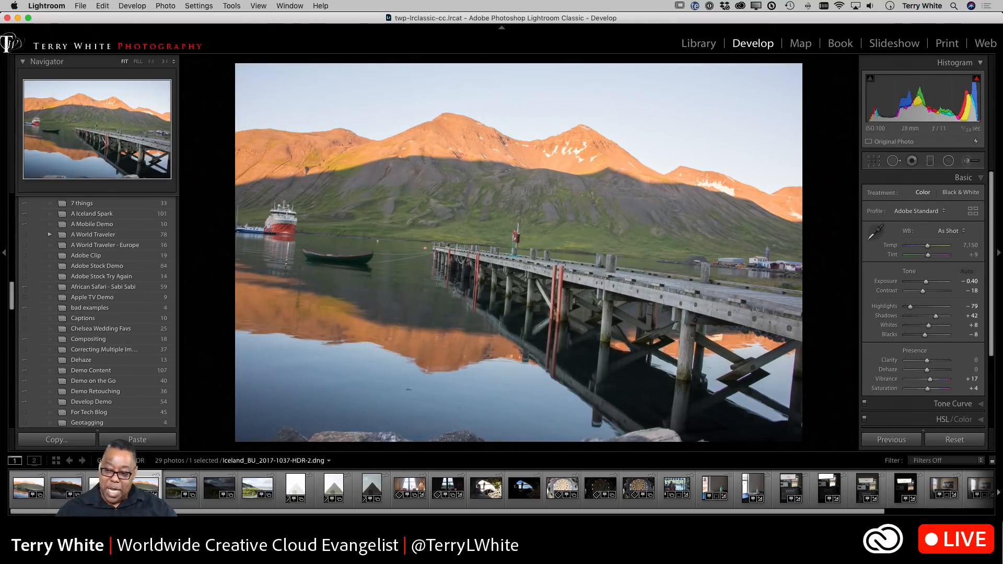
scroll(975, 418, "down", 4)
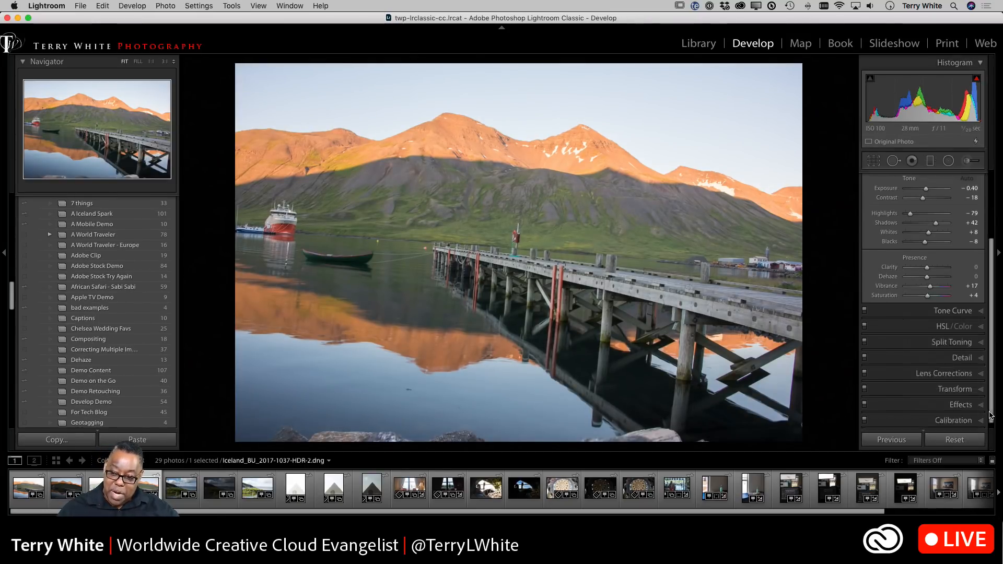
left_click(960, 371)
left_click(903, 297)
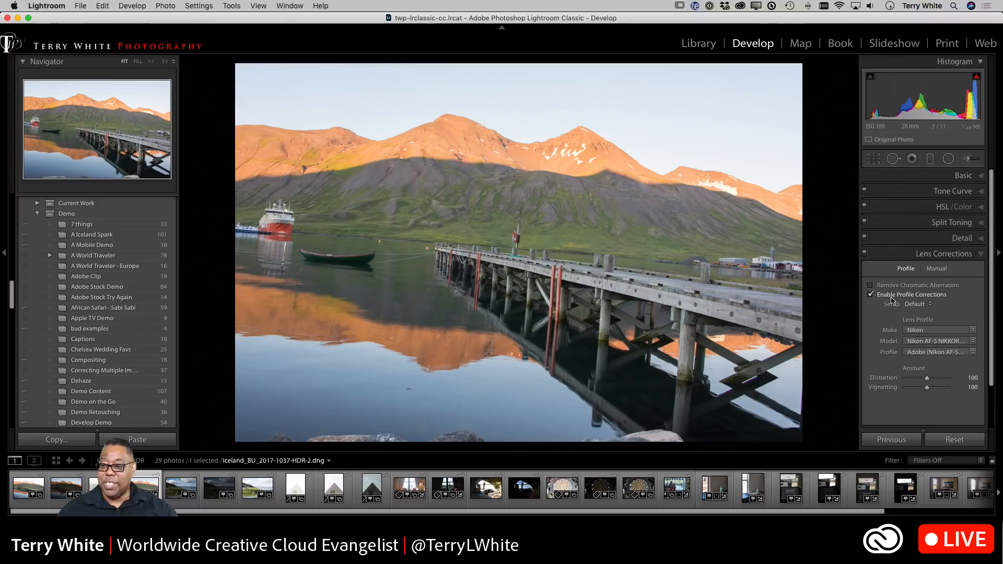
left_click(893, 296)
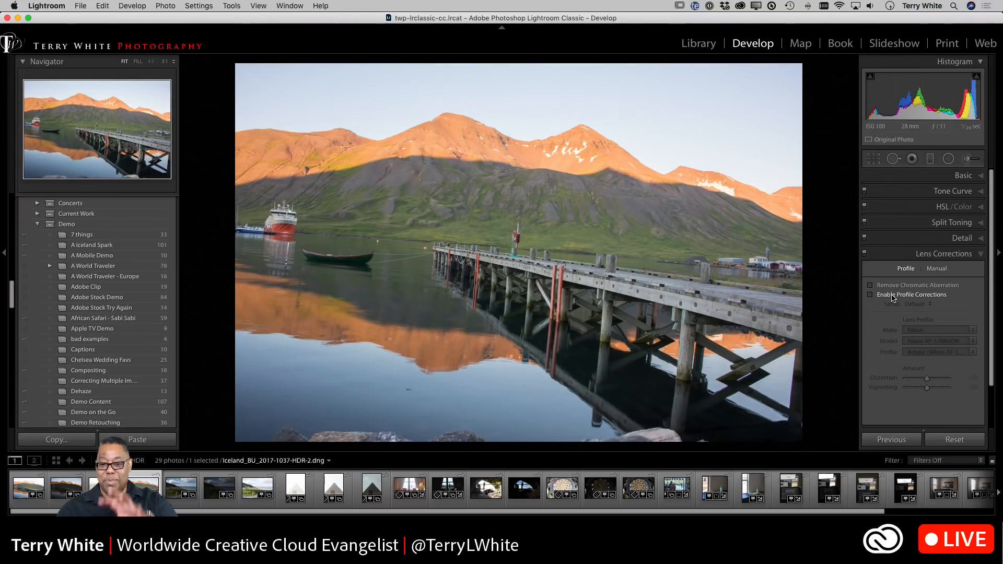
left_click(893, 296)
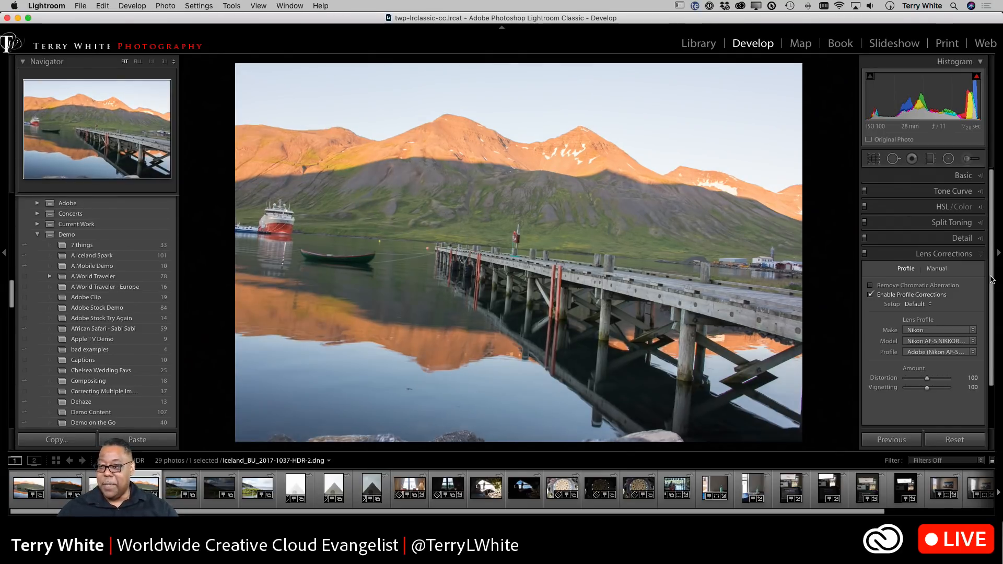
Set the merged HDR photo's Contrast to +21, Clarity to +56, Vibrance to +43 and Saturation to +7.
left_click(968, 178)
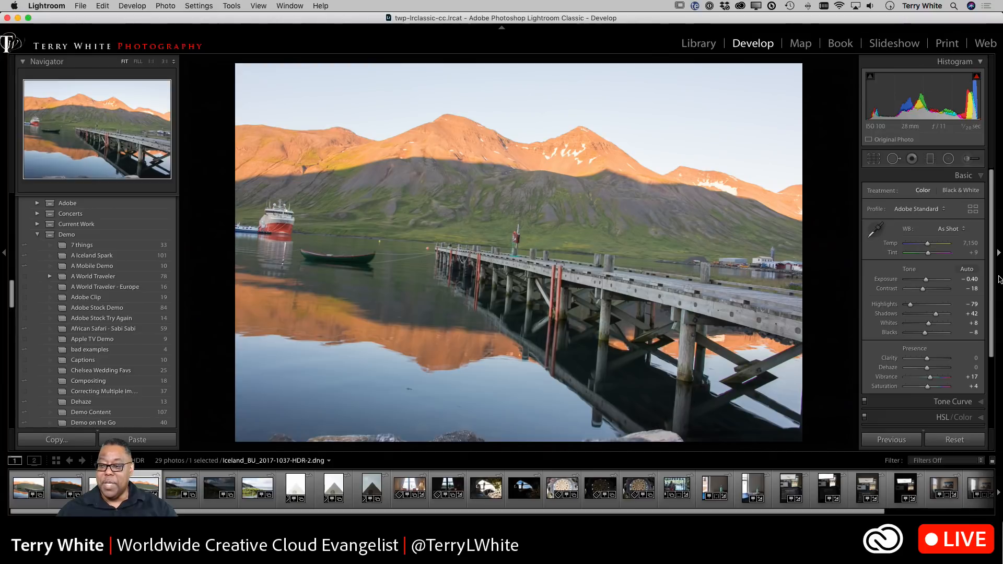
left_click(969, 273)
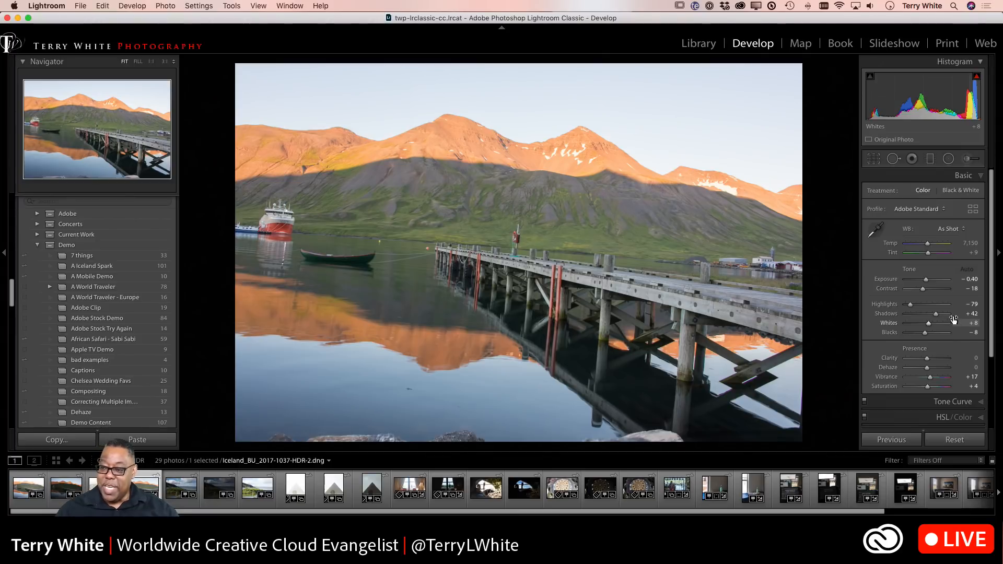
left_click_drag(923, 292, 932, 291)
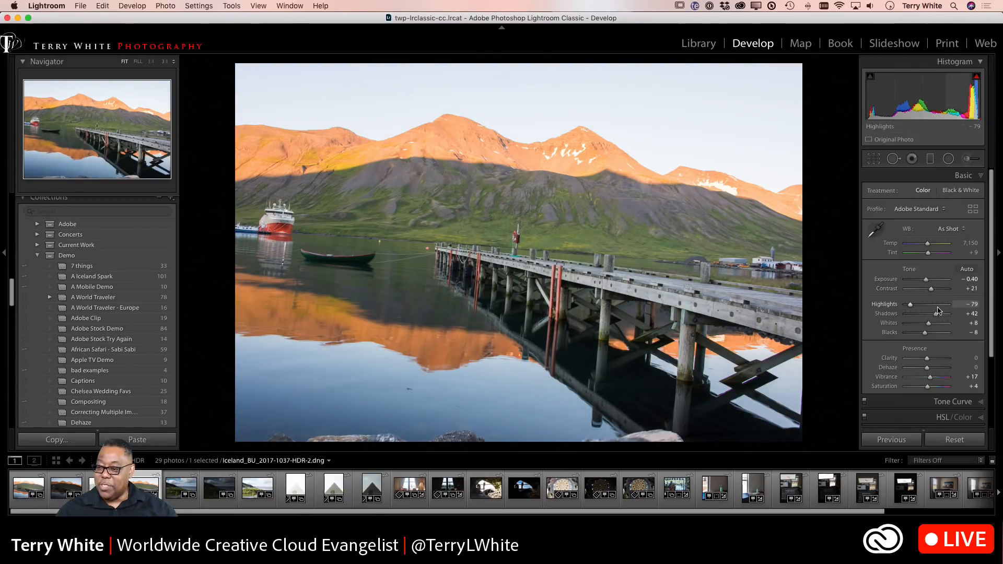
left_click_drag(934, 382, 932, 390)
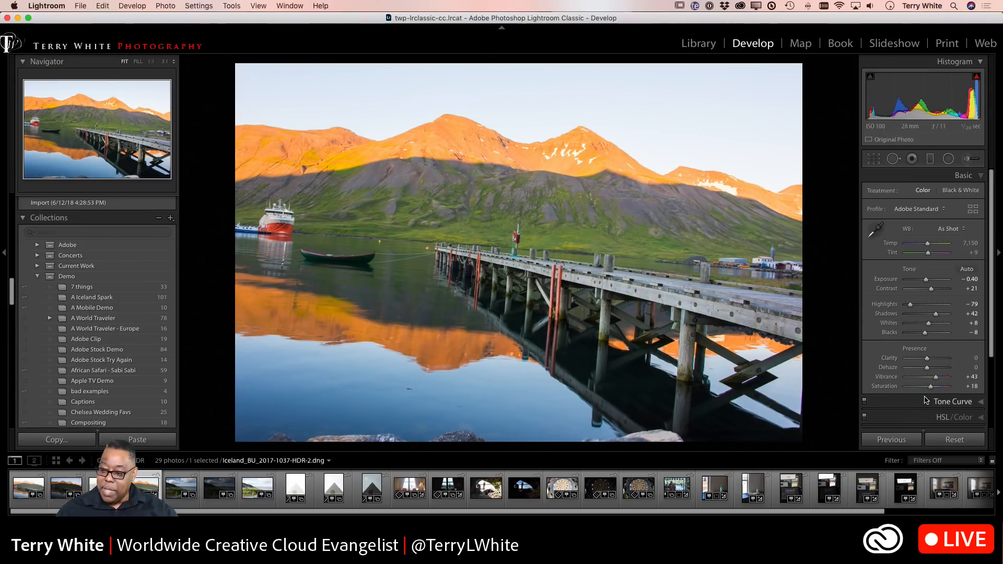
left_click_drag(930, 388, 940, 360)
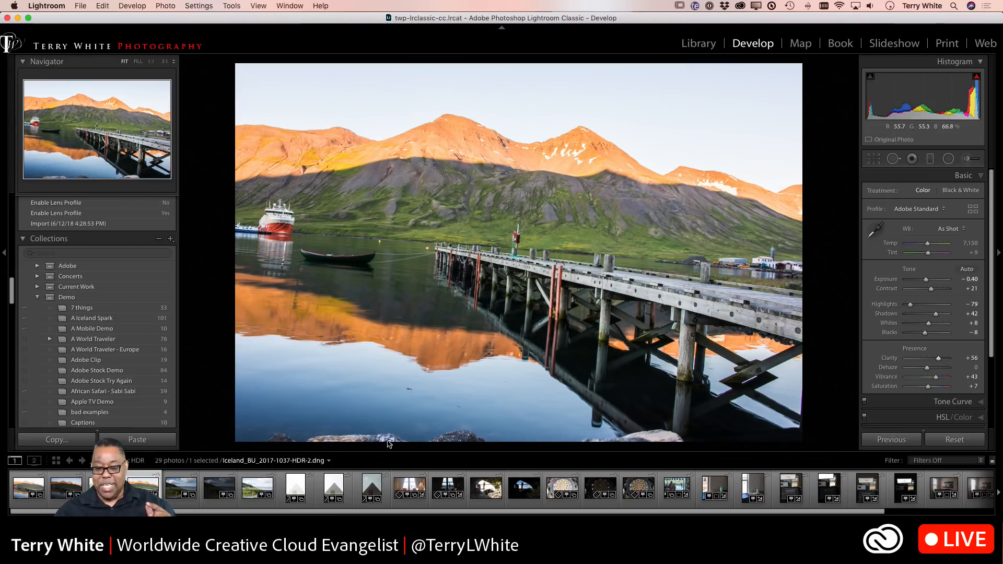
Try straightening the pier photo along the far shoreline with Crop & Straighten at an angle of -4.76, and undo the crop.
left_click(877, 161)
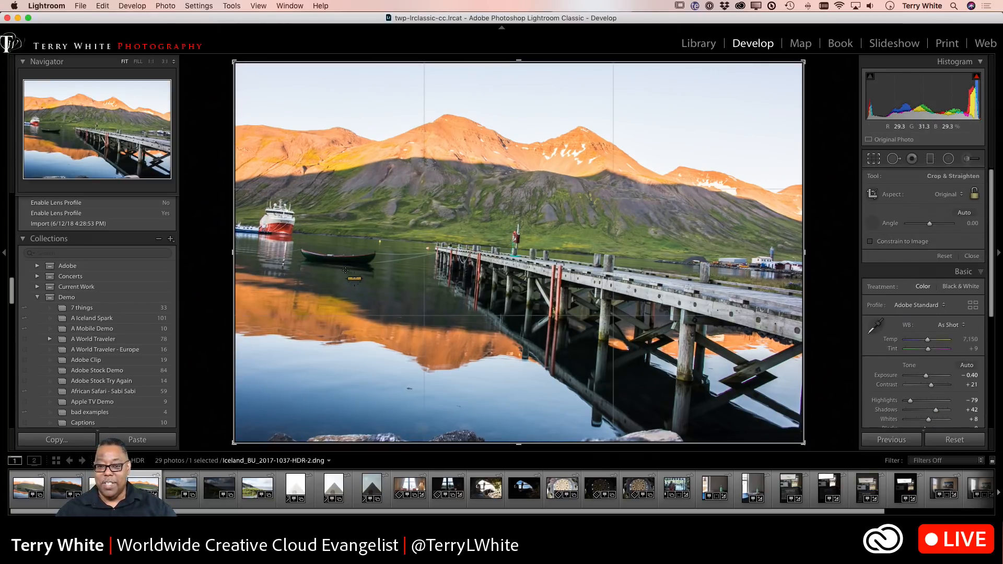
left_click_drag(376, 237, 666, 263)
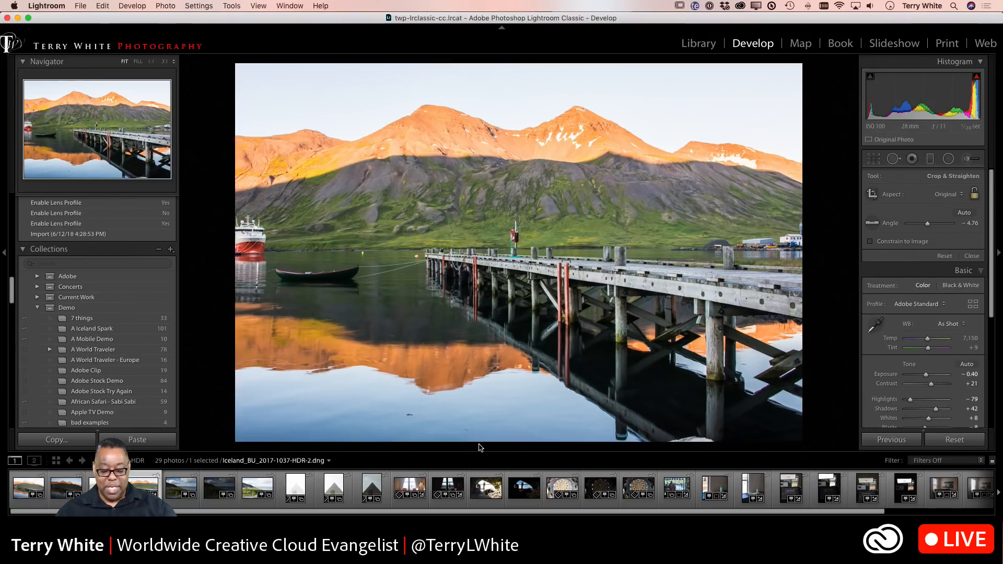
key("Return")
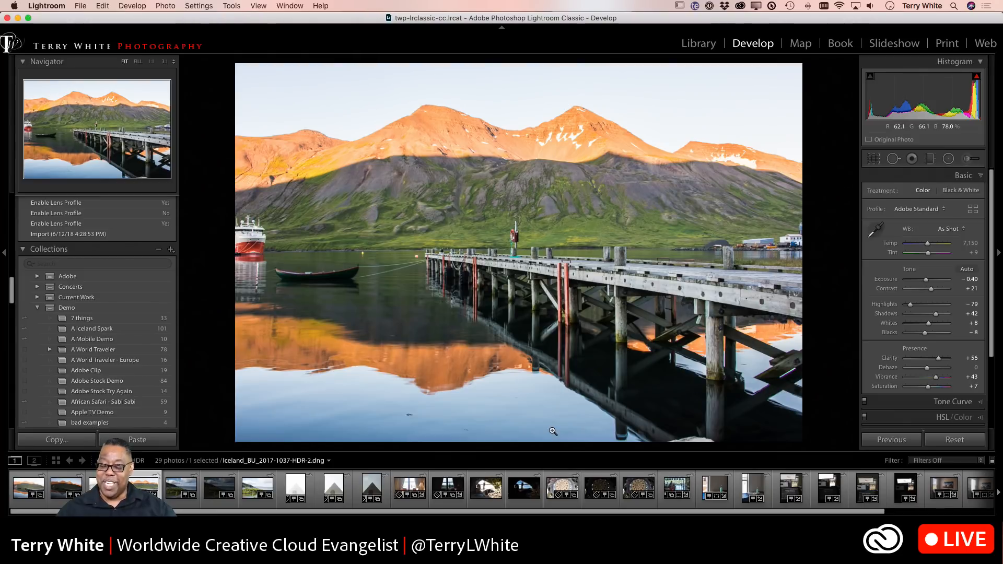
key("super+z")
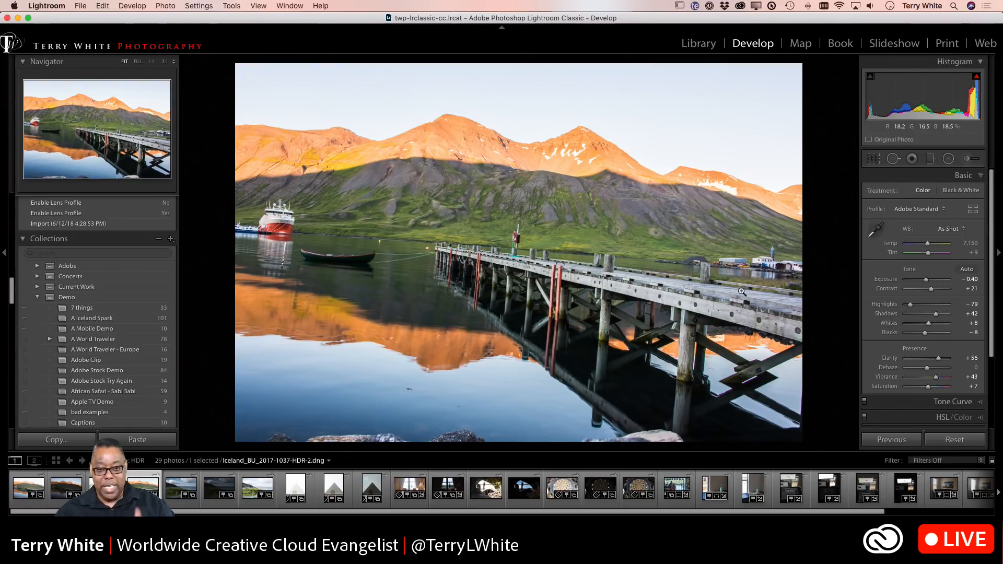
Switch to Photoshop and set the Crop tool to an unconstrained Ratio, with the crop boundary reset to the full pier image.
key("super+Tab")
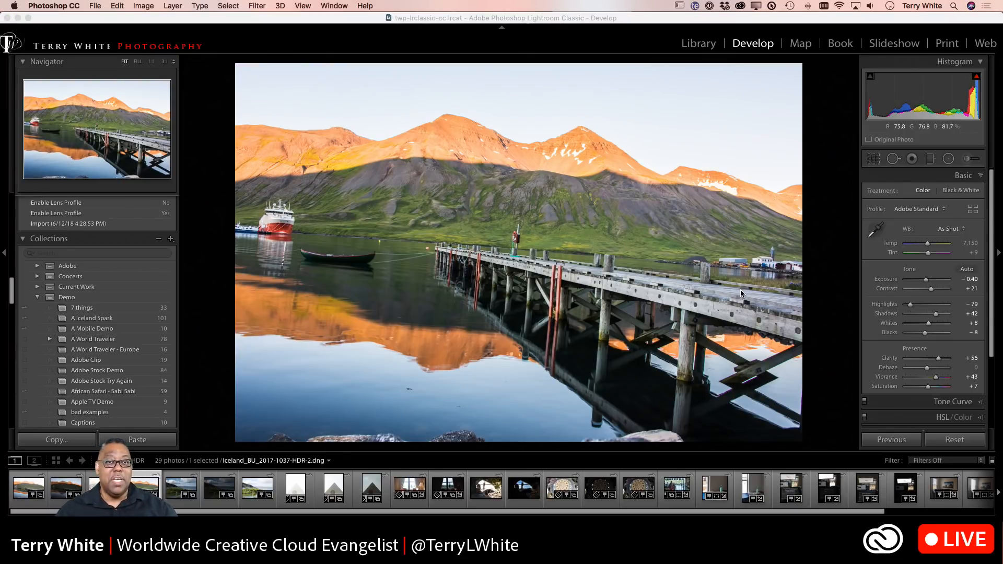
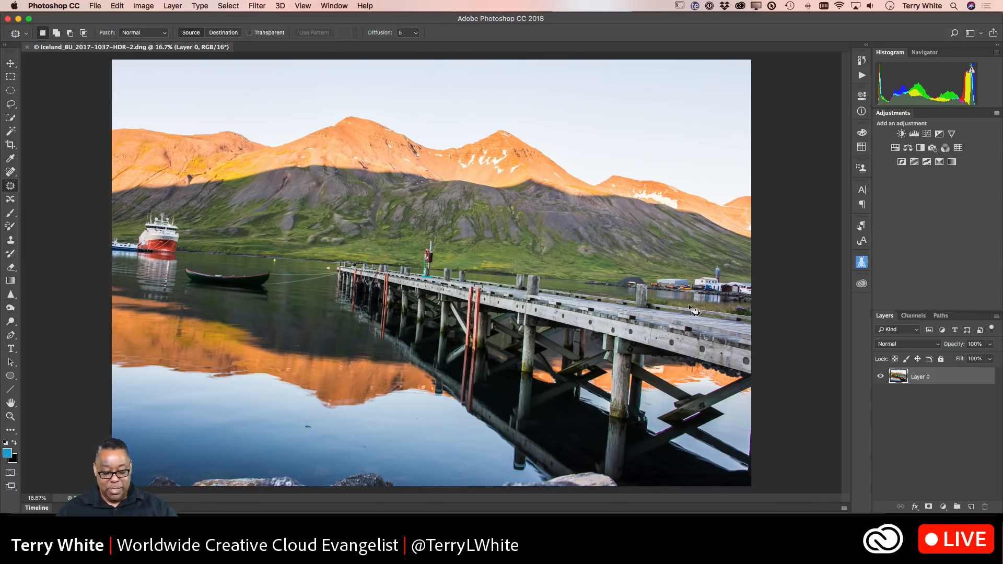
key("c")
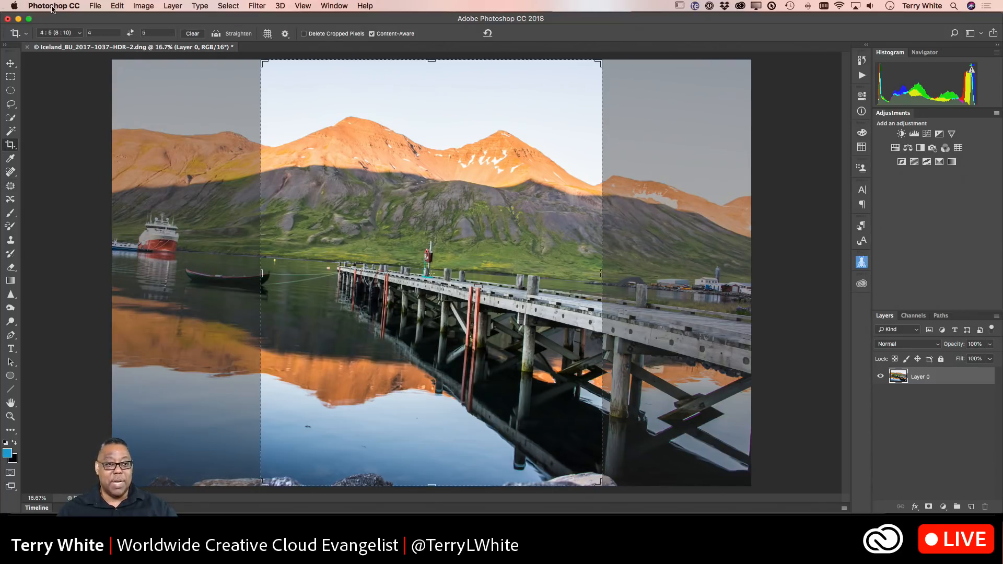
left_click(78, 34)
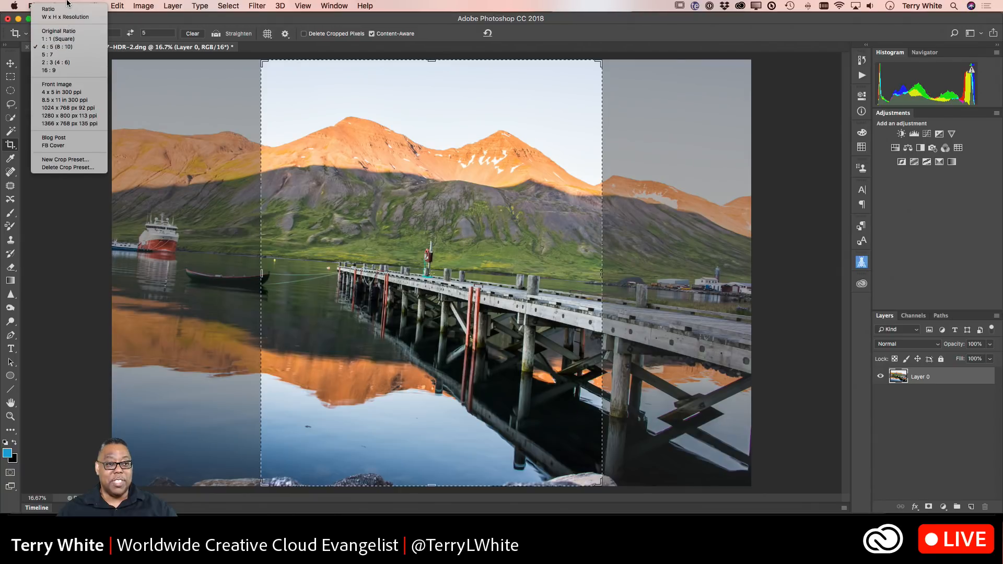
left_click(63, 10)
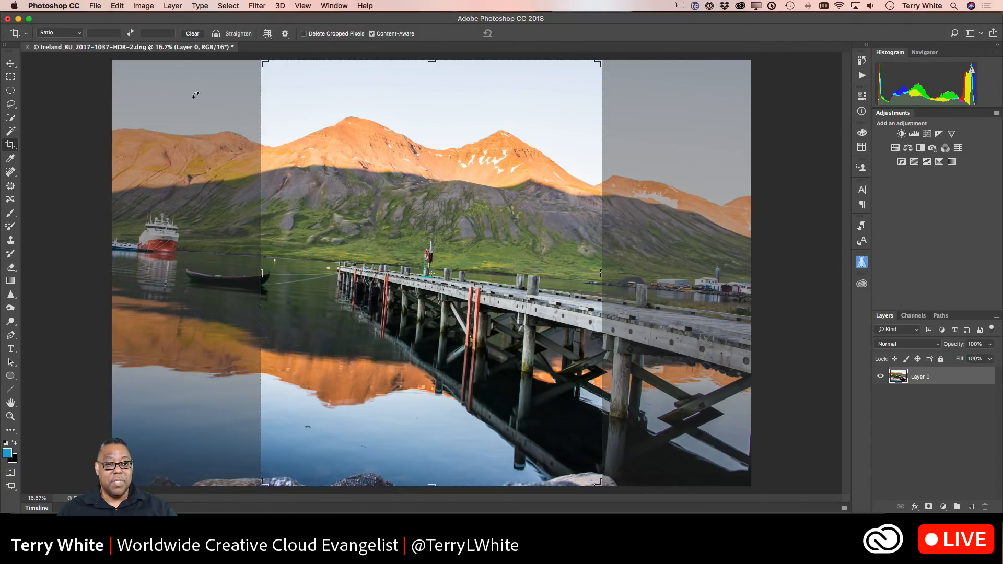
left_click(221, 155)
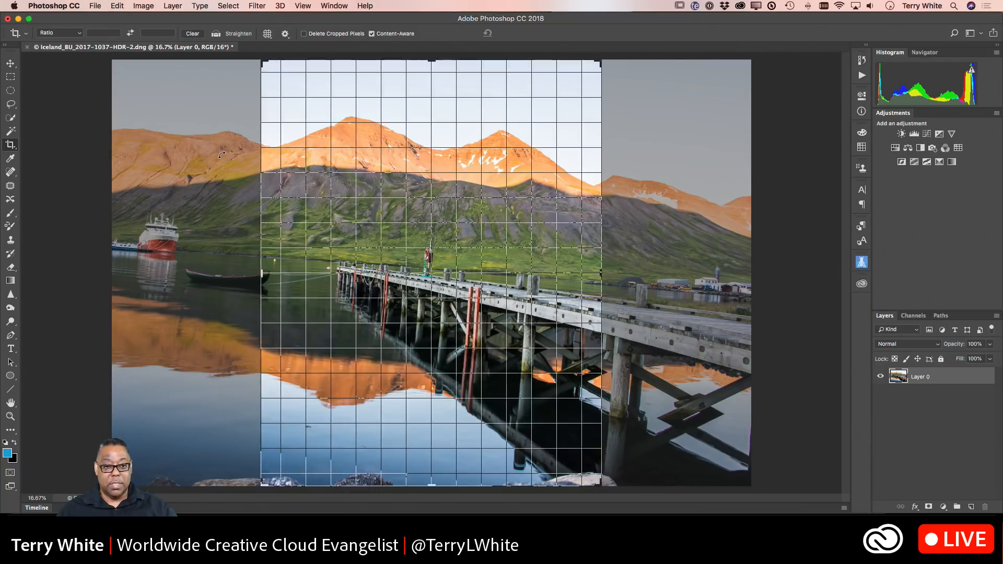
key("Escape")
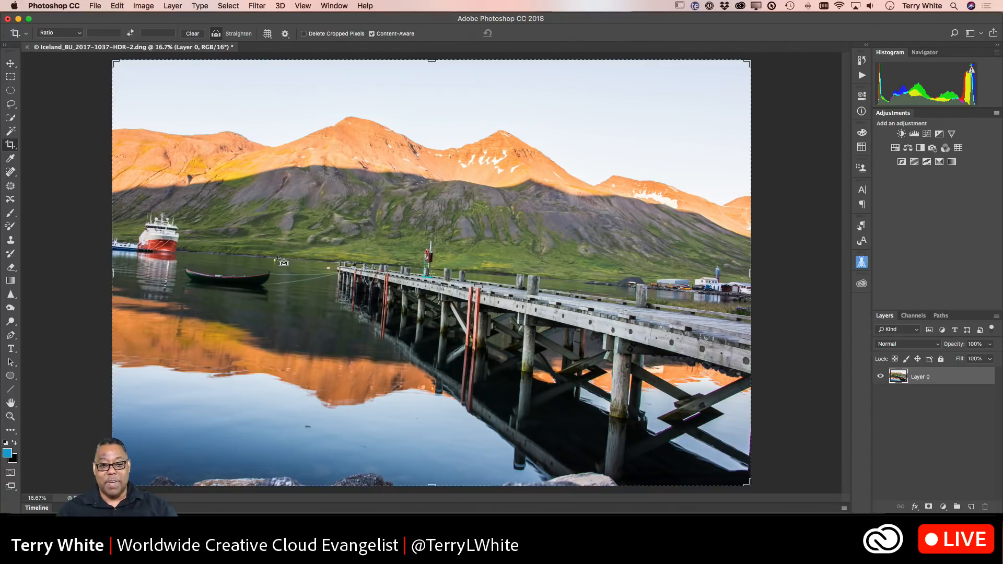
Straighten the photo along the far shoreline with a Content-Aware crop, extending the frame slightly downward to include the foreground rocks.
left_click_drag(278, 258, 535, 278)
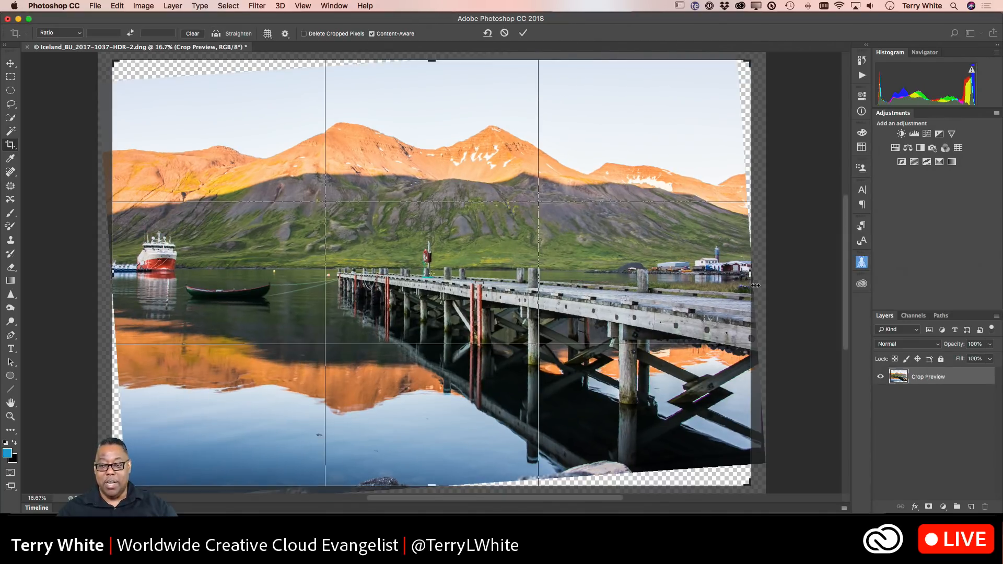
scroll(773, 274, "down", 3)
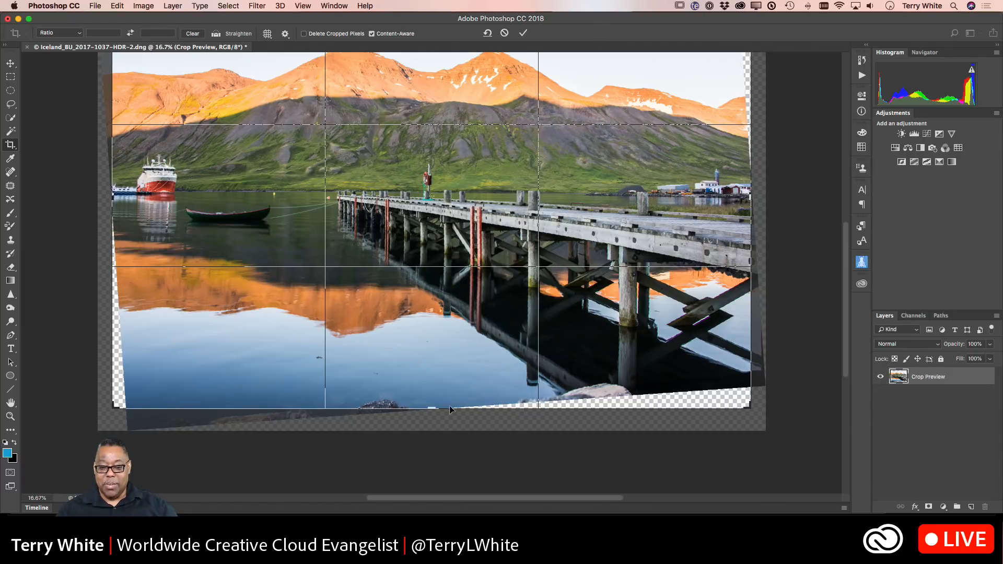
left_click_drag(435, 411, 435, 416)
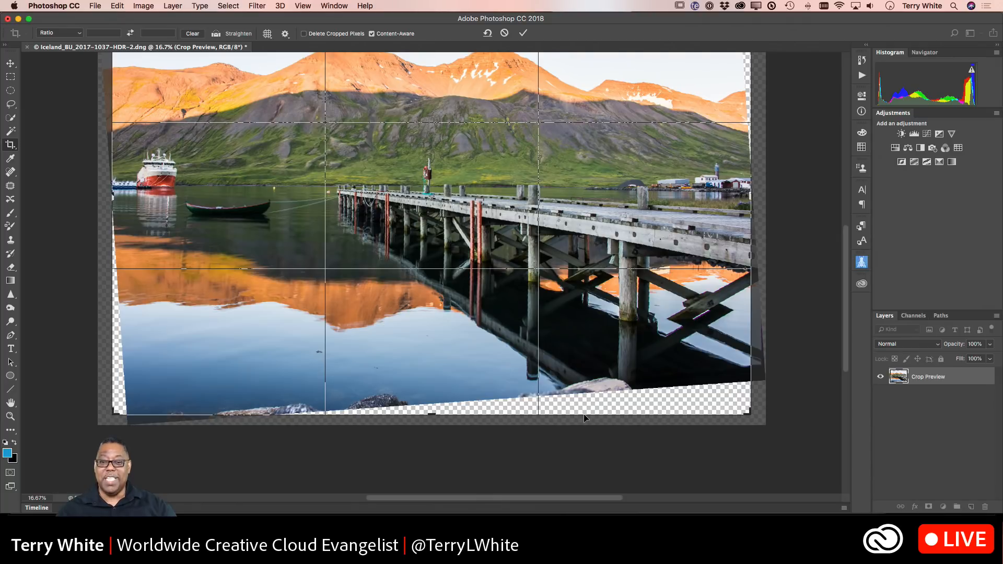
left_click(522, 33)
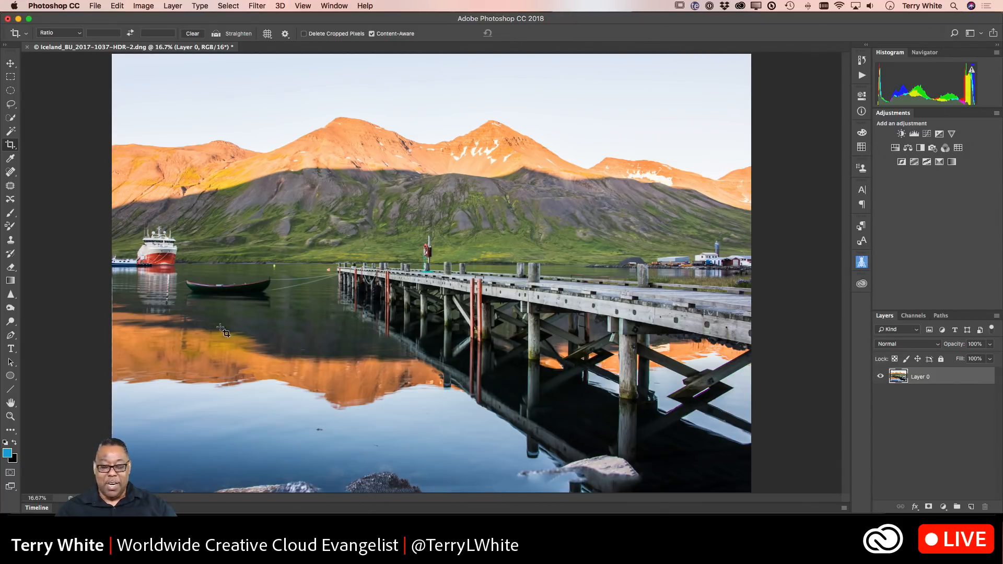
Patch the dark fragment under the large foreground rock with nearby water and clone-stamp the water beside it.
left_click(10, 185)
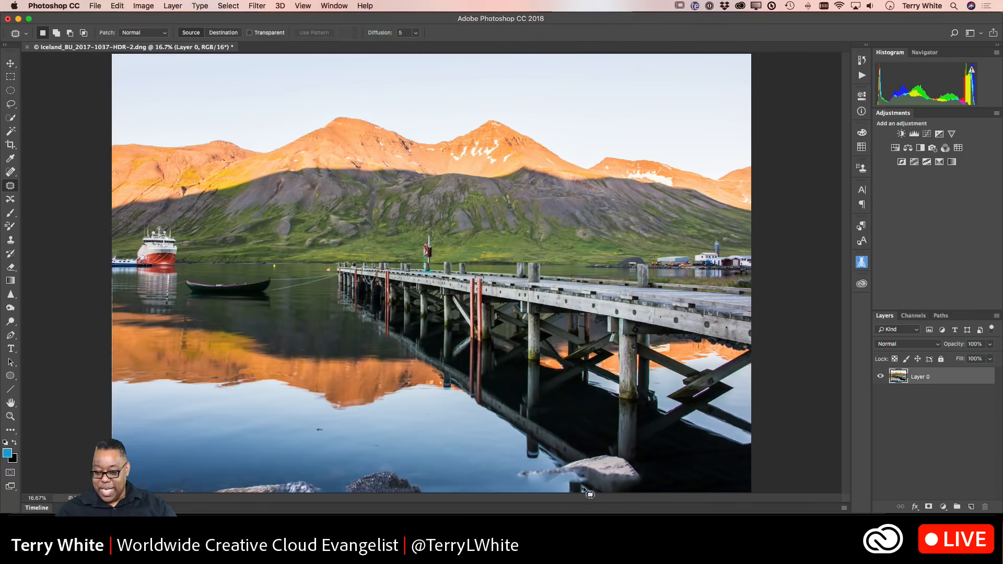
left_click_drag(583, 487, 519, 492)
key("super+d")
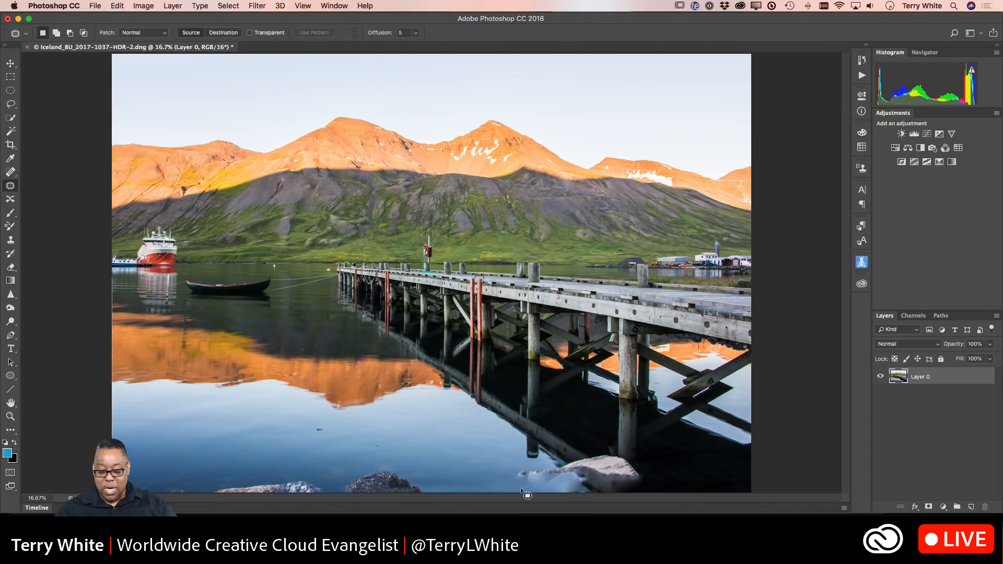
key("s")
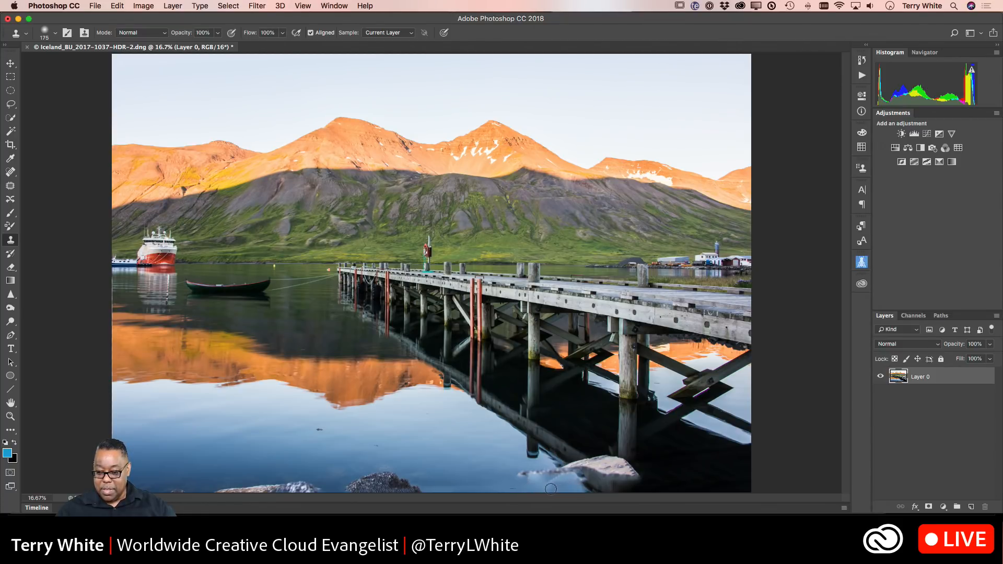
left_click_drag(551, 488, 531, 489)
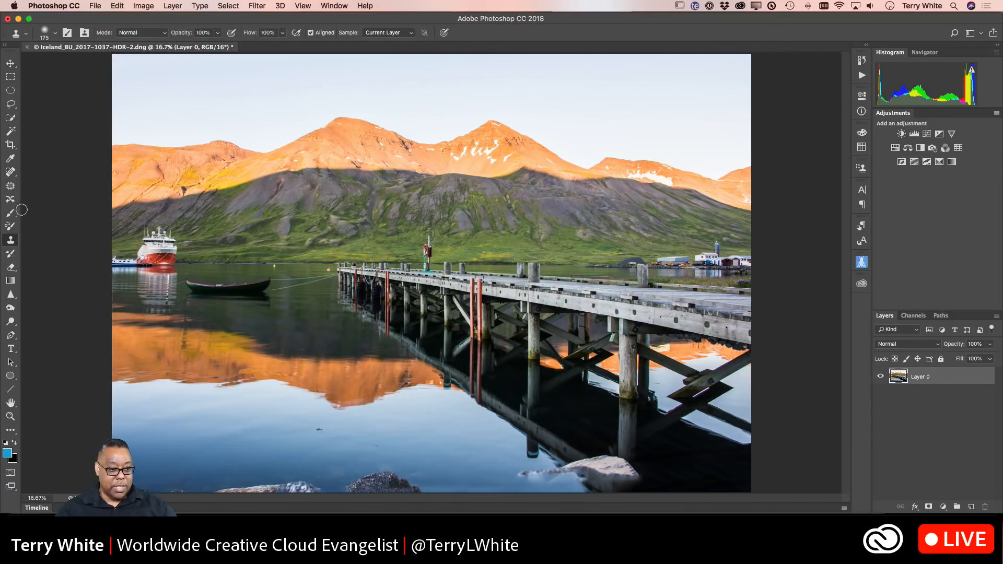
Patch the water strip along the image's lower edge between the foreground rocks with clean water from just above.
left_click(10, 185)
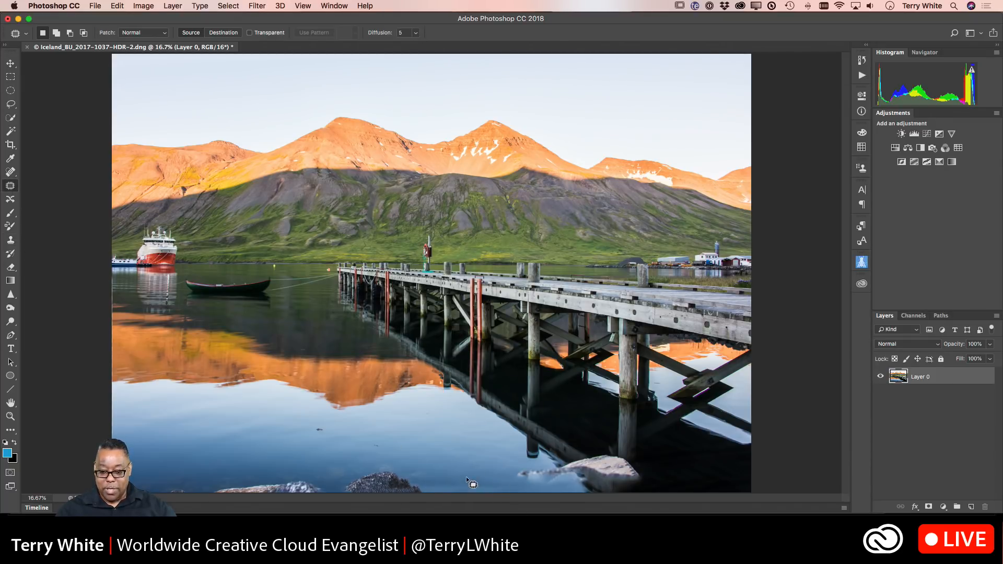
left_click_drag(466, 477, 429, 479)
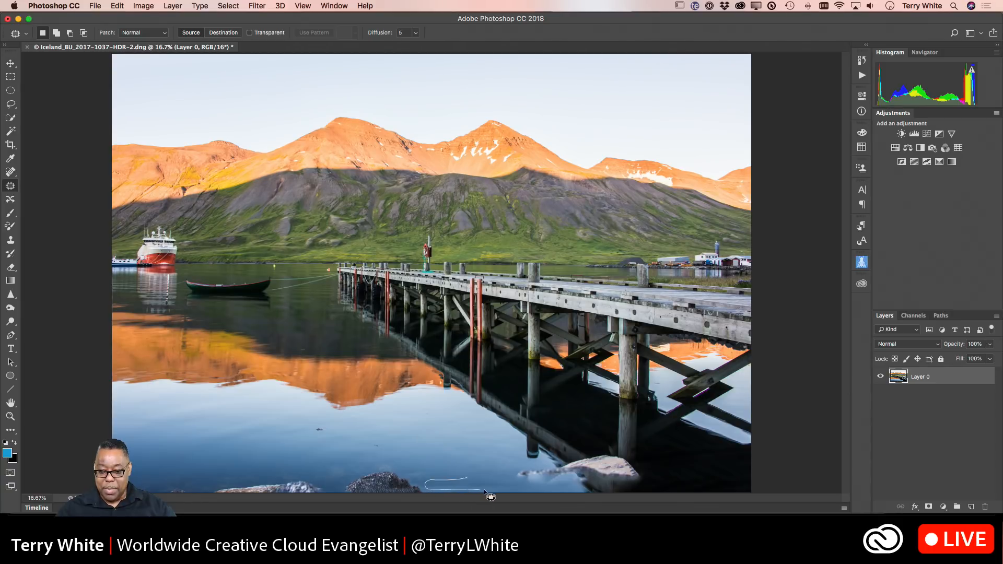
left_click_drag(511, 481, 490, 453)
key("super+d")
mouse_move(424, 476)
left_mouse_down()
mouse_move(427, 493)
mouse_move(431, 453)
left_mouse_up()
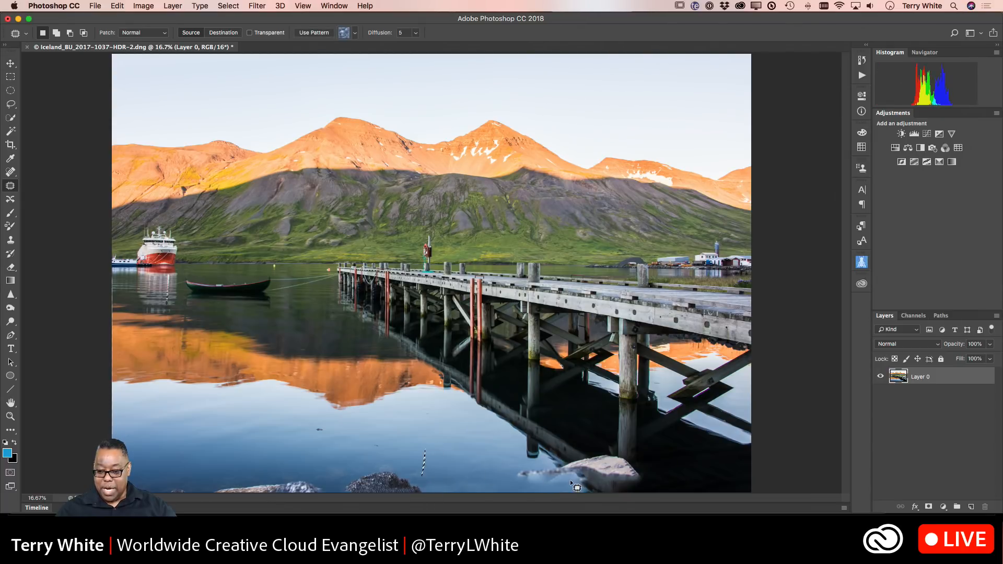
key("super+d")
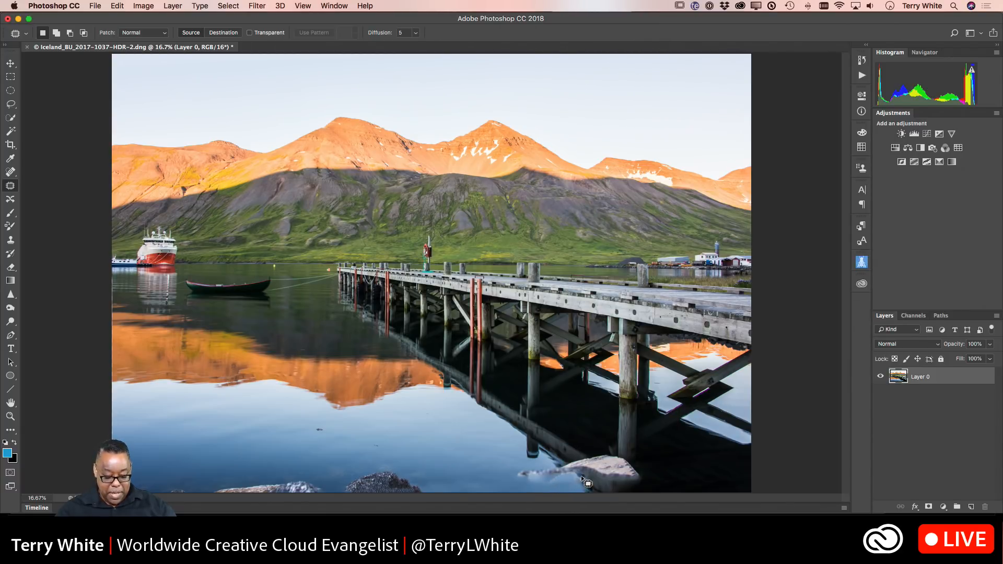
Clone-stamp sampled rock texture over the lower-left edge of the large foreground rock with the 175 px brush.
key("s")
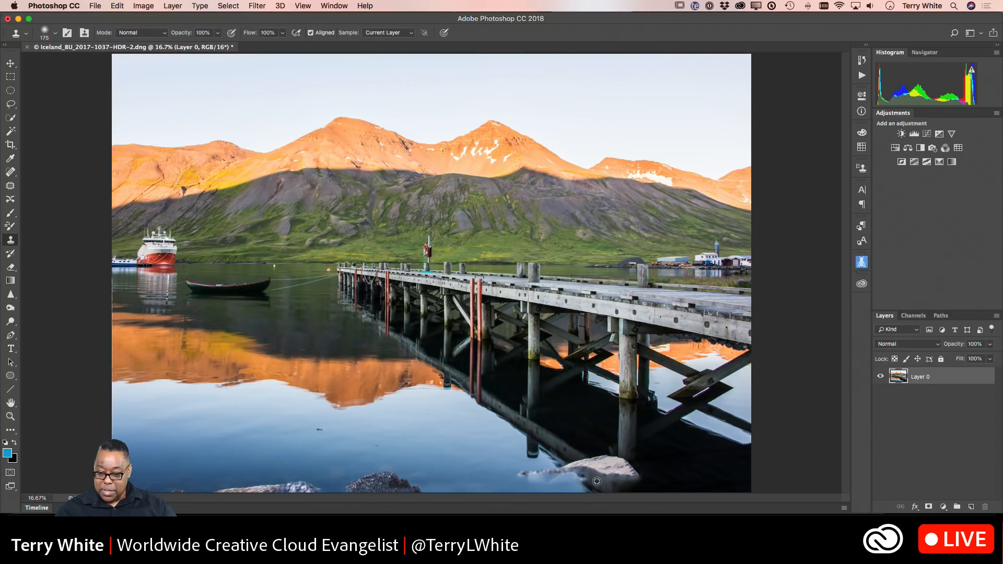
left_click(597, 483, "alt")
left_click_drag(585, 481, 573, 474)
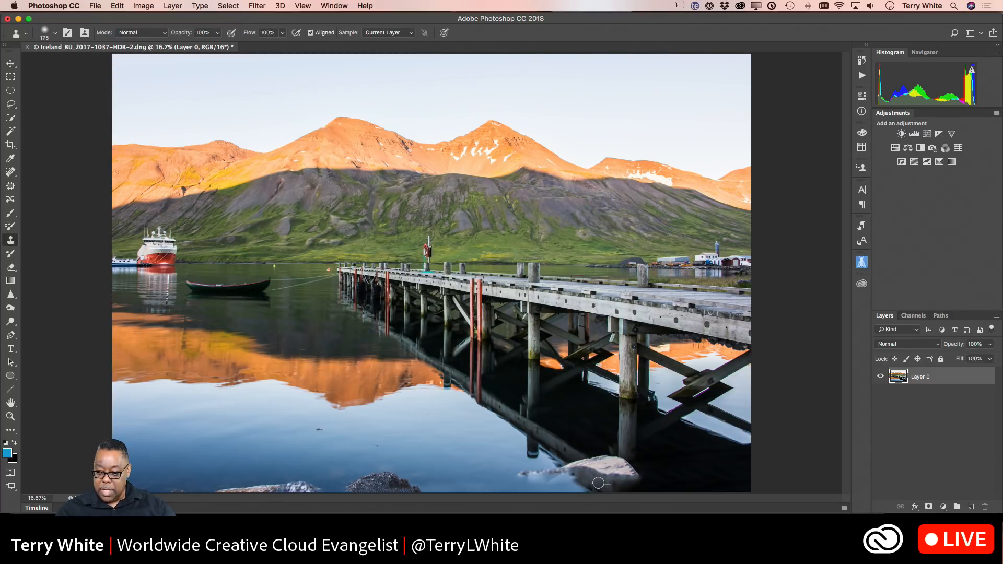
left_click(585, 475, "alt")
left_click_drag(577, 477, 569, 474)
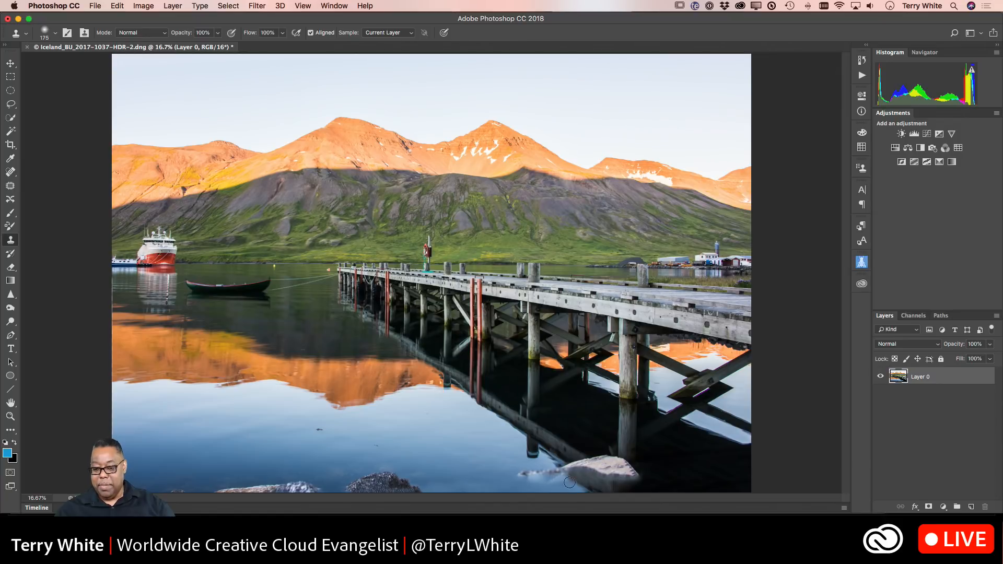
Patch the leftover pale streaks left of the large foreground rock with clean water.
left_click(5, 187)
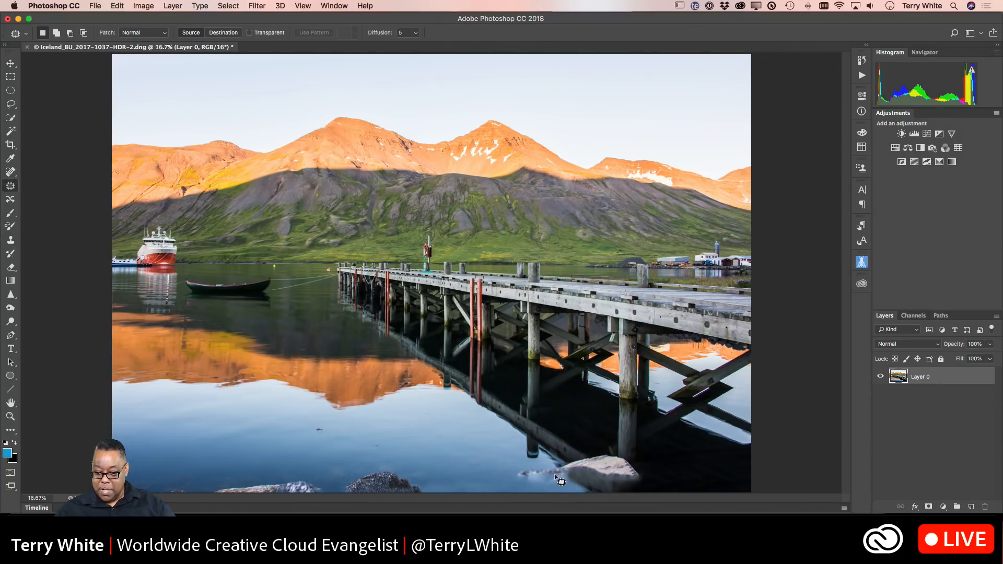
mouse_move(552, 479)
left_mouse_down()
mouse_move(563, 489)
mouse_move(570, 477)
mouse_move(553, 479)
left_mouse_up()
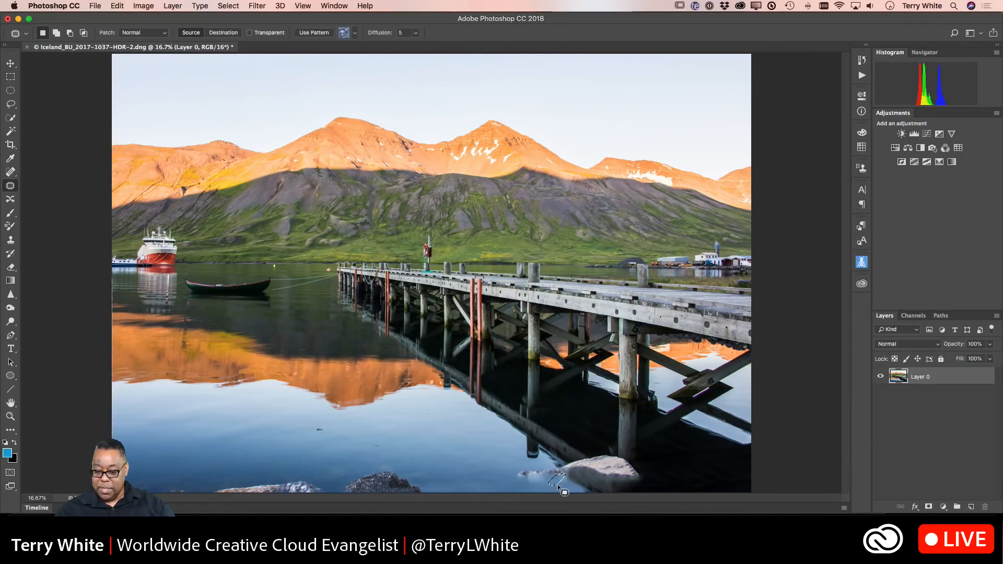
key("super+d")
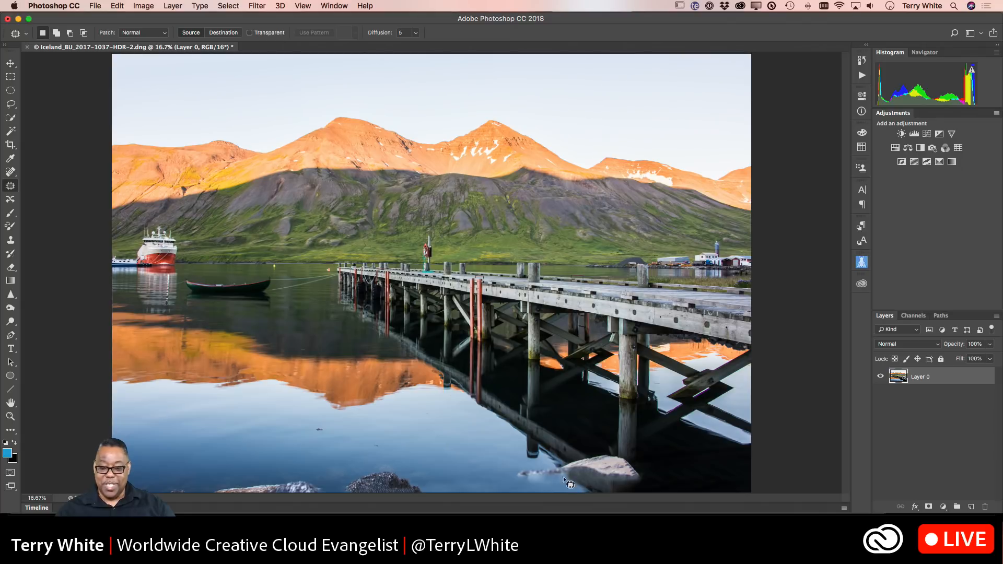
mouse_move(551, 465)
left_mouse_down()
mouse_move(517, 470)
mouse_move(530, 481)
mouse_move(571, 479)
mouse_move(553, 467)
mouse_move(485, 469)
left_mouse_up()
key("super+d")
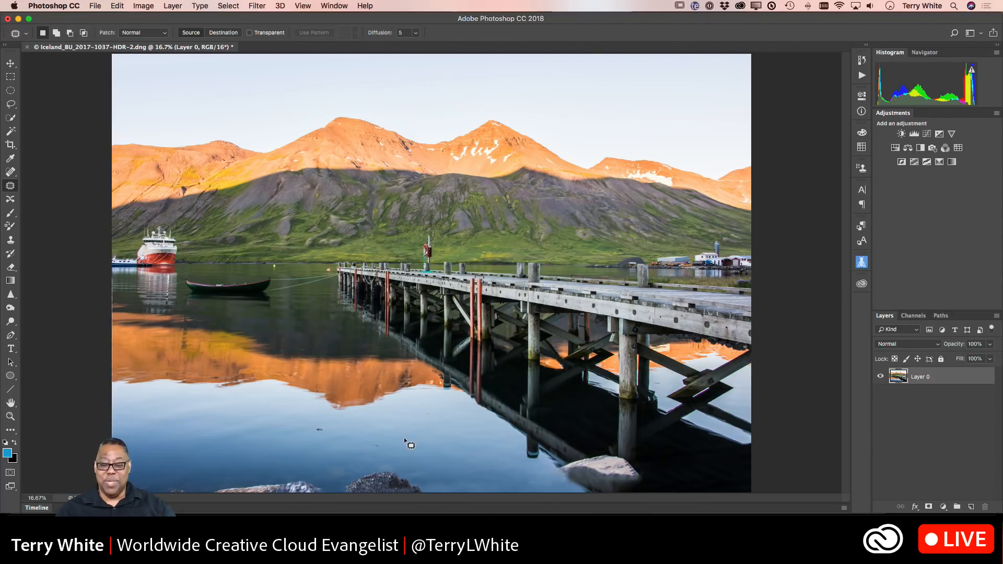
Save and close the retouched pier image and switch back to Lightroom Classic.
key("super+s")
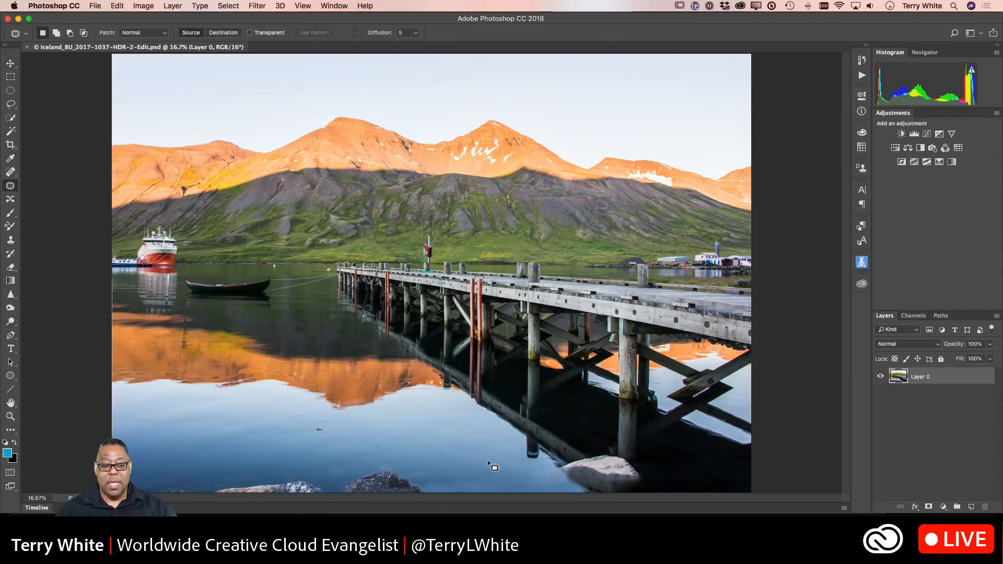
key("super+w")
key("super+Tab")
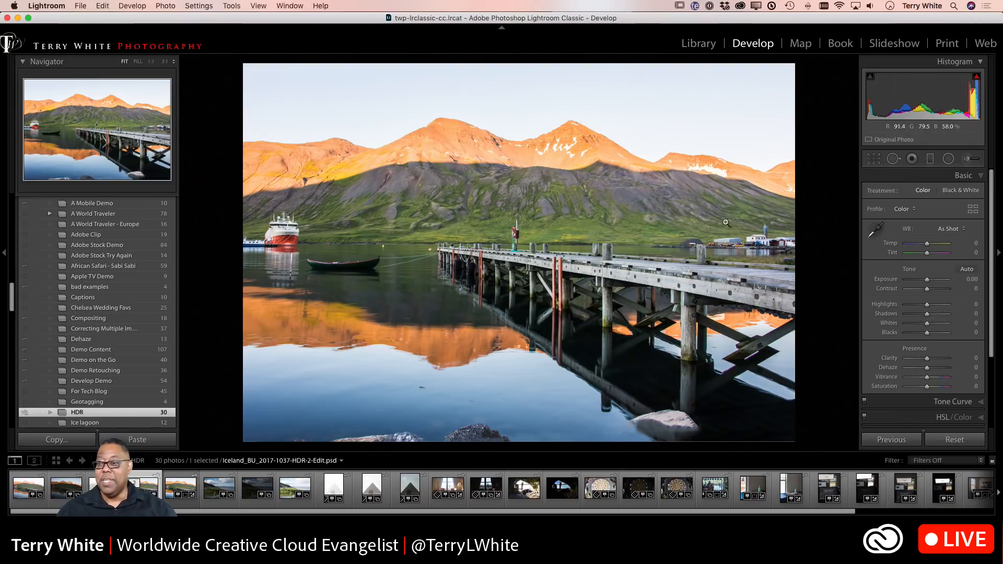
Draw a graduated filter with Exposure at -0.84 from the top of the sky down to the foot of the mountains.
left_click(930, 160)
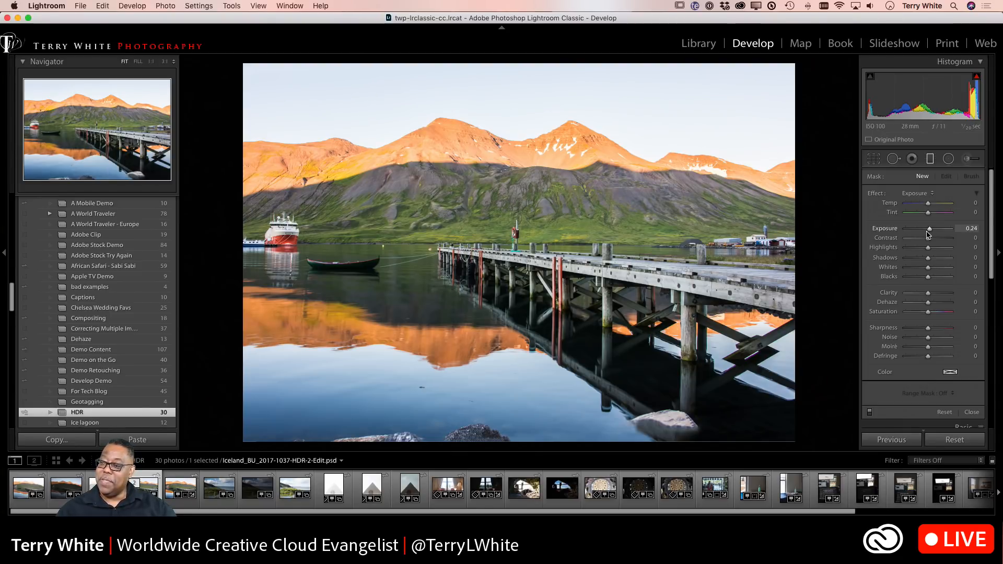
left_click_drag(928, 235, 925, 226)
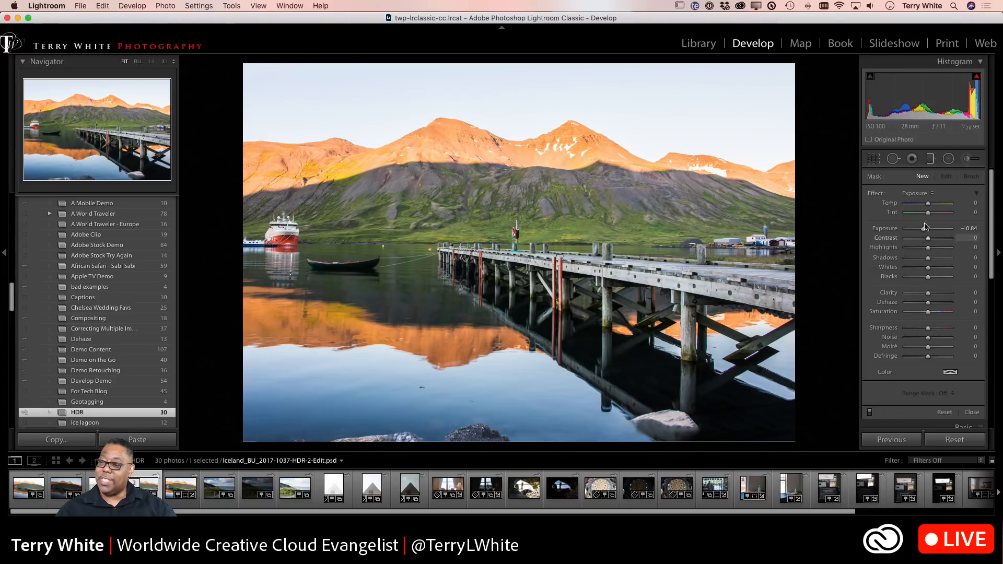
left_click(920, 194)
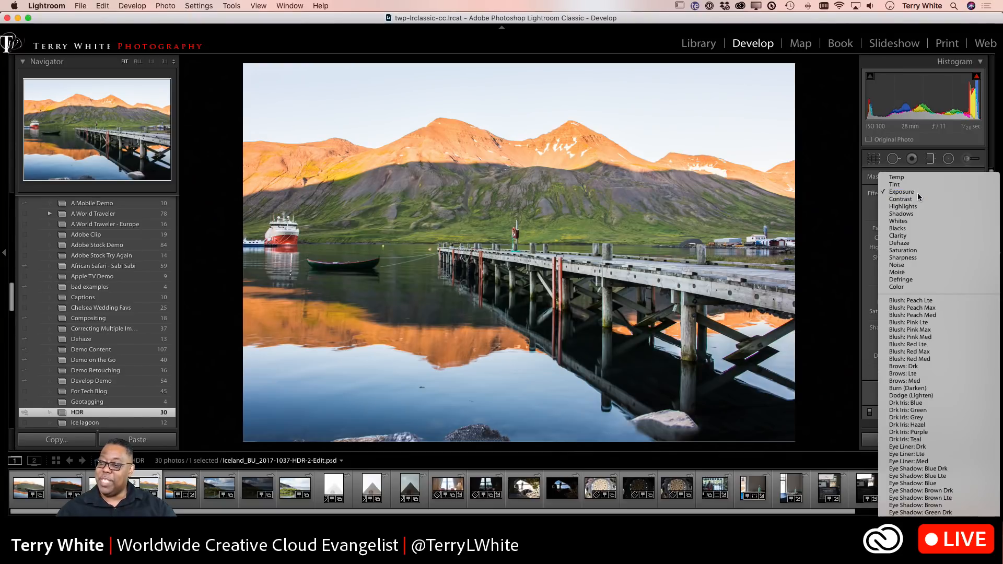
left_click(919, 194)
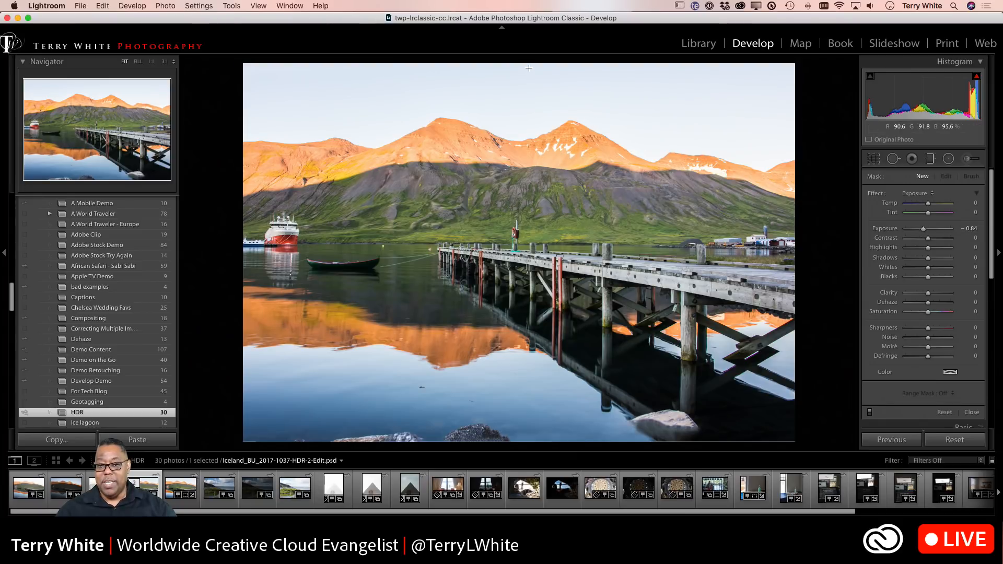
left_click_drag(528, 64, 529, 224)
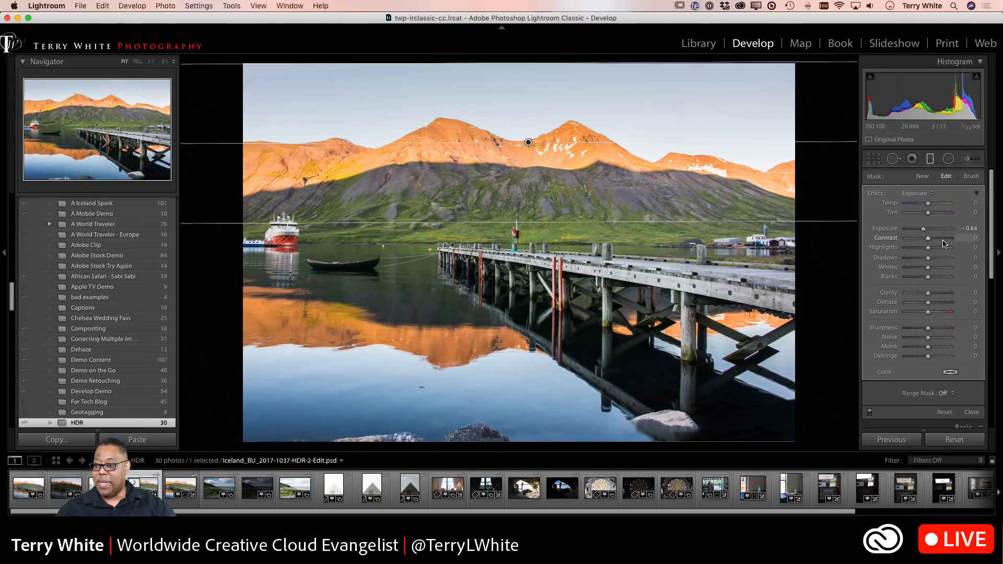
Set the sky filter's Exposure to -1.35, Saturation to 66 and Dehaze to 29, and shift the gradient slightly downward.
left_click_drag(924, 233, 923, 234)
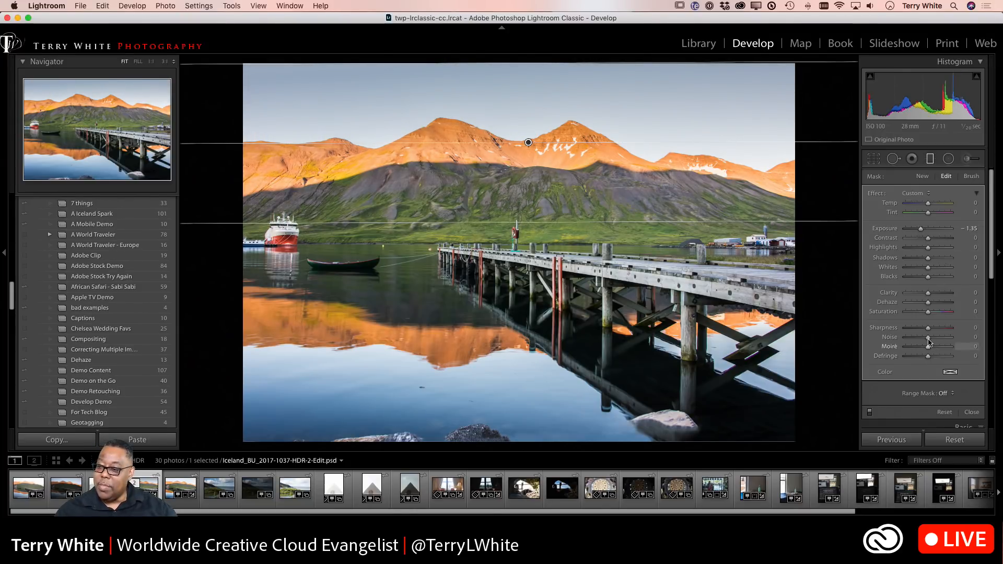
left_click_drag(928, 314, 954, 309)
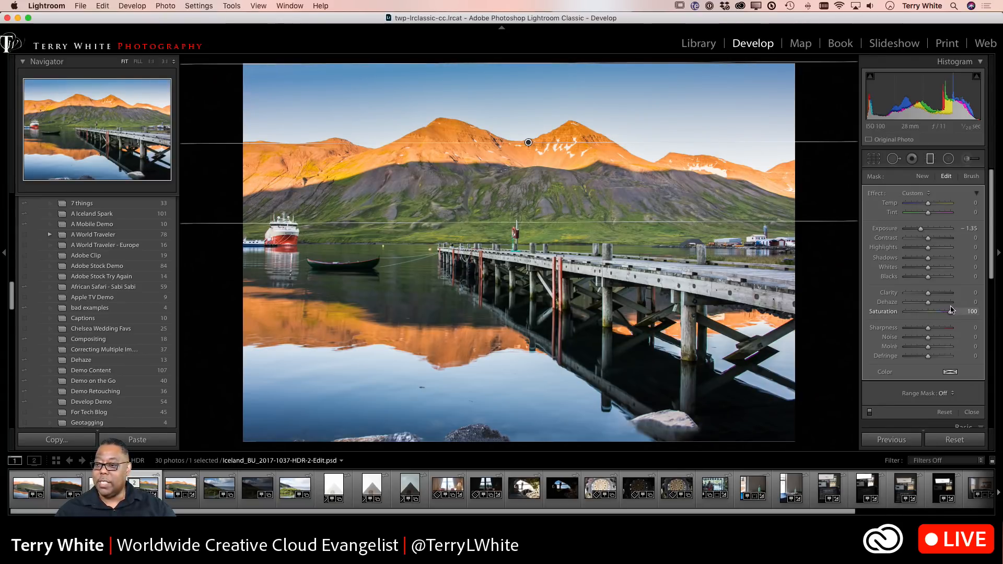
left_click_drag(950, 311, 935, 305)
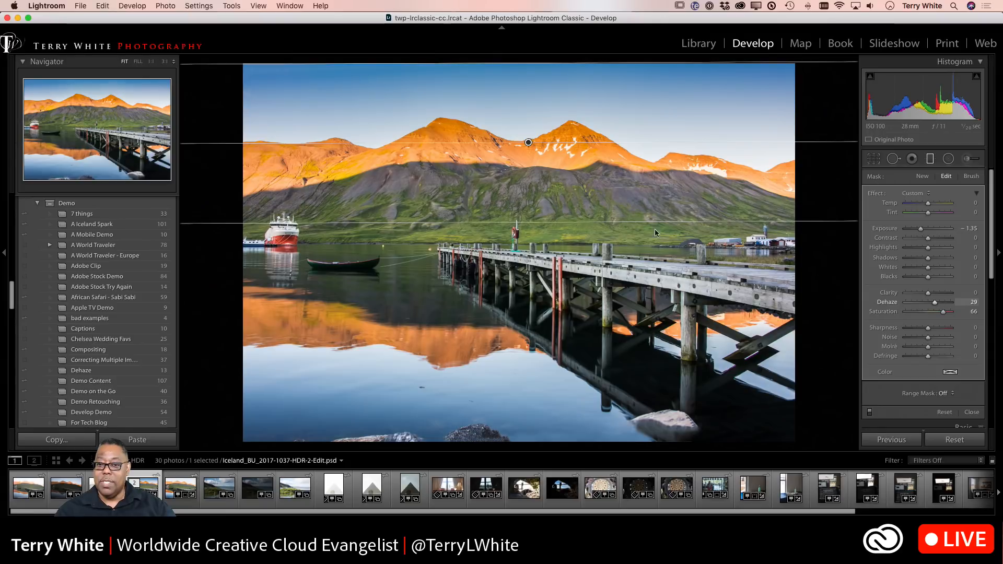
mouse_move(530, 141)
left_mouse_down()
mouse_move(528, 171)
mouse_move(529, 158)
left_mouse_up()
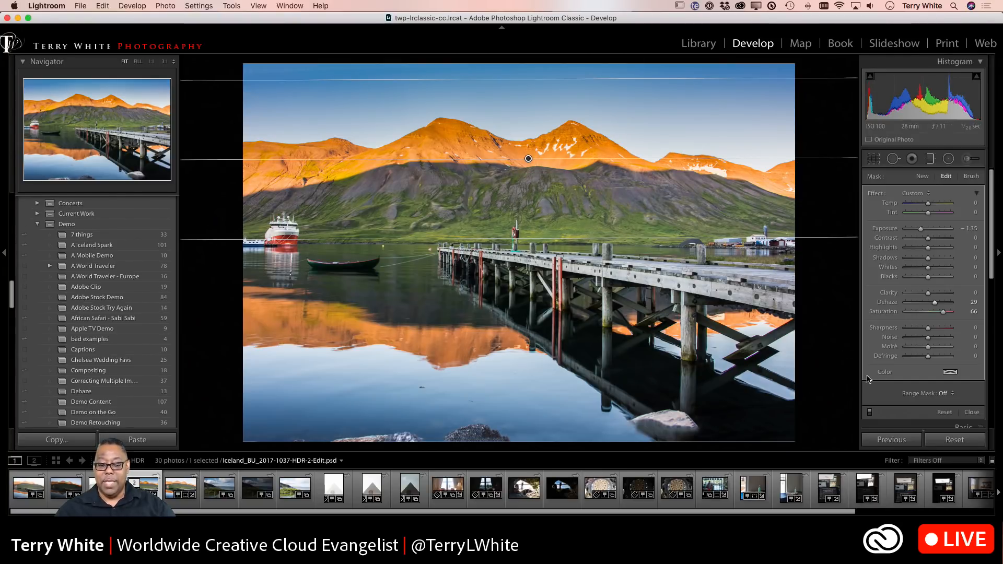
Compare the original bracketed pier exposures with the finished edit and review the edit in full-screen view.
left_click(27, 490)
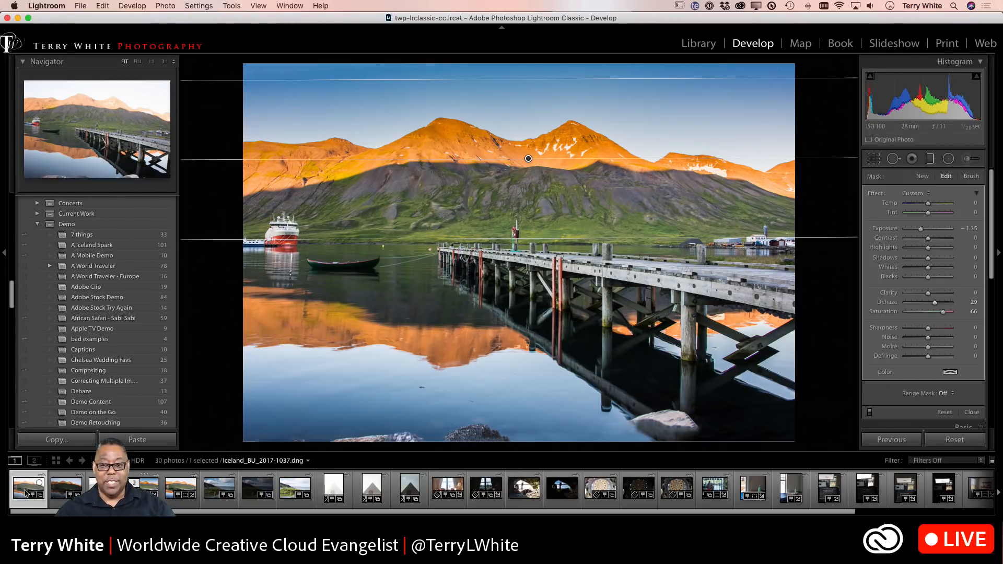
key("Right")
key("Right")
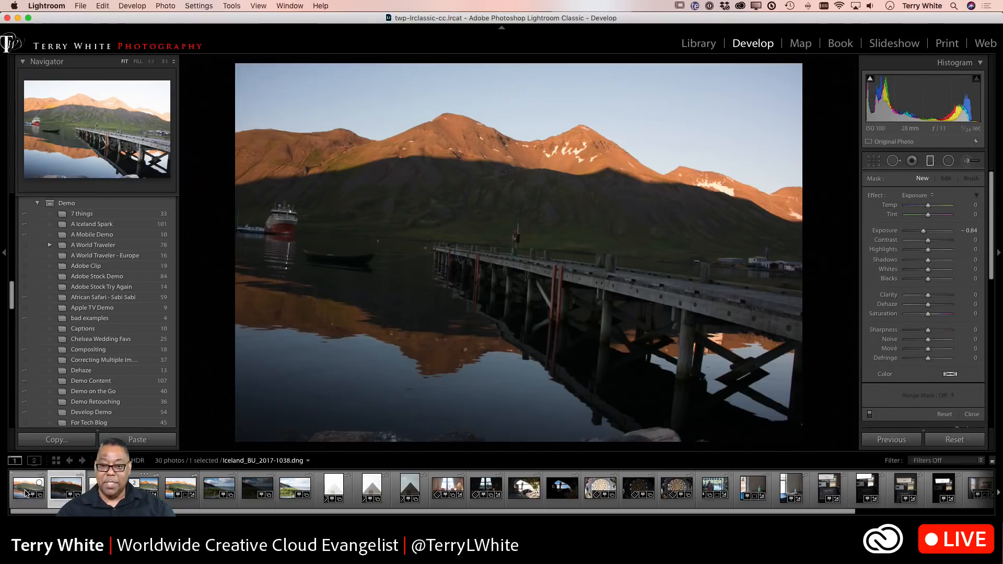
key("Right")
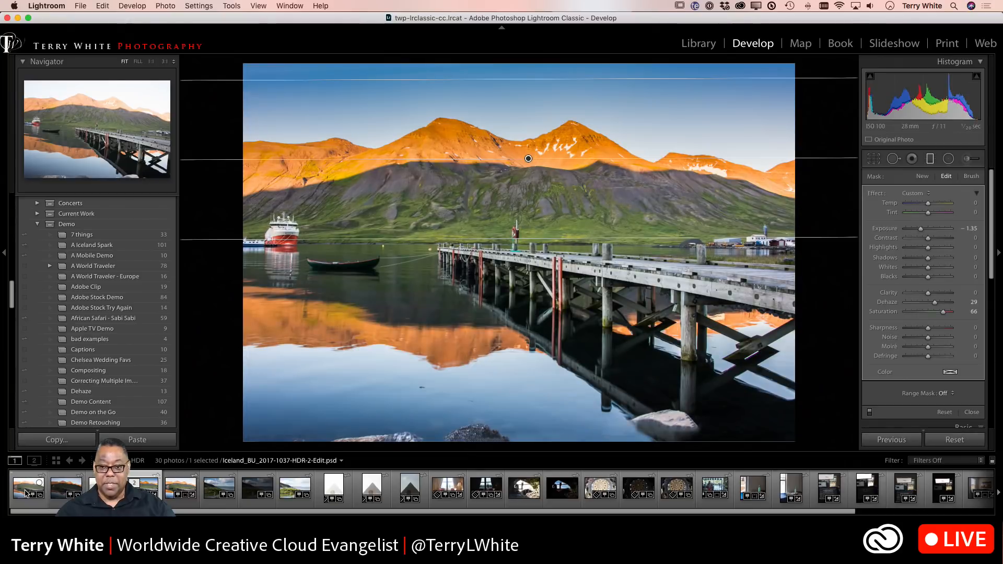
key("f")
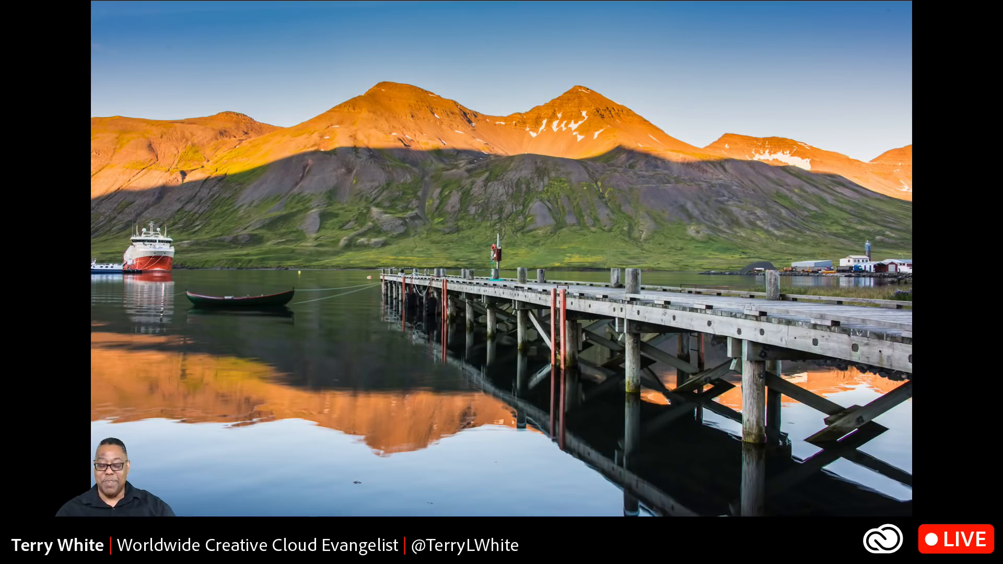
key("Escape")
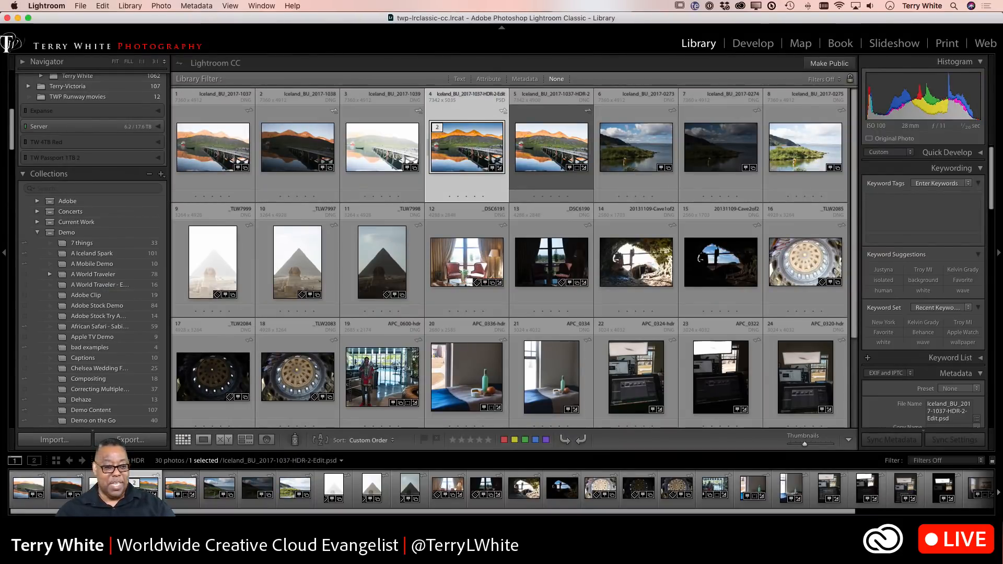
Open the Pano collection in the Demo set.
scroll(110, 409, "down", 3)
scroll(111, 410, "down", 4)
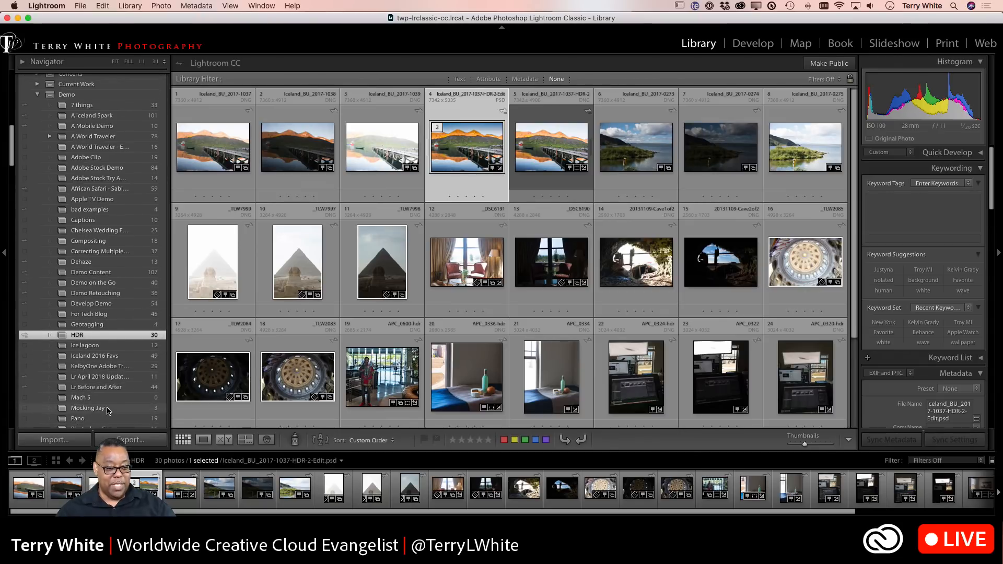
left_click(95, 375)
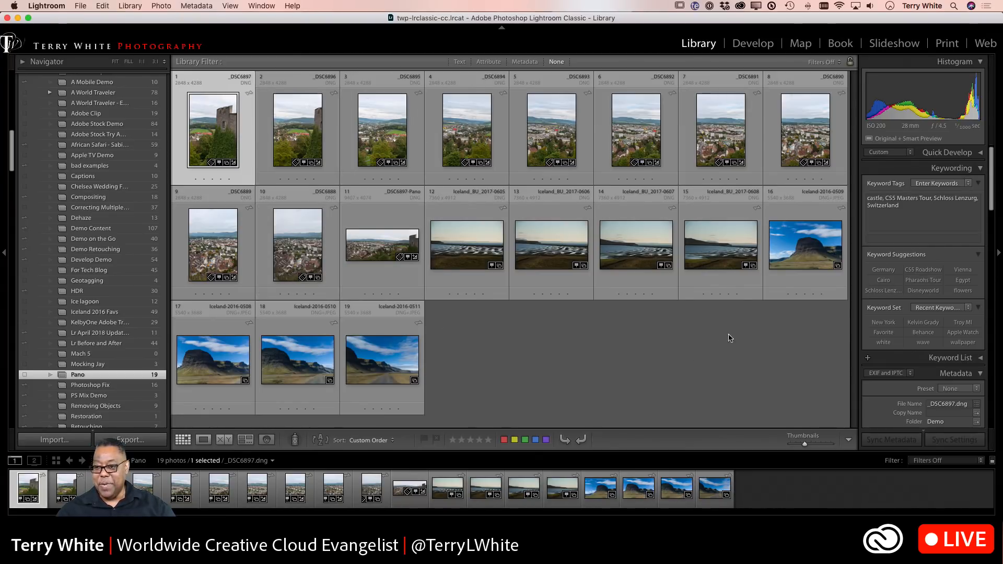
Examine the four overlapping Iceland-2016 mountain frames one by one at large size and return to the thumbnail grid.
left_click(780, 269)
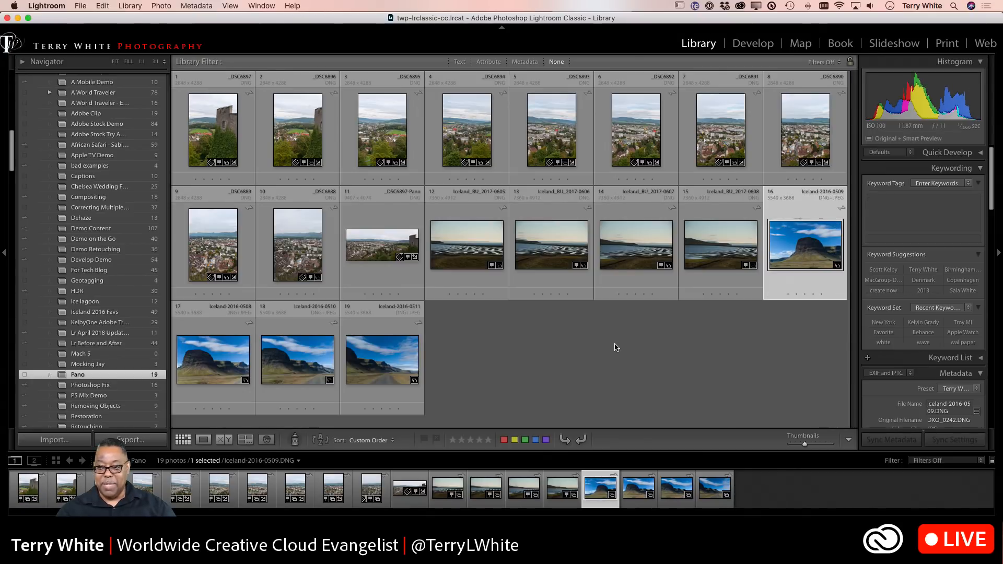
key("e")
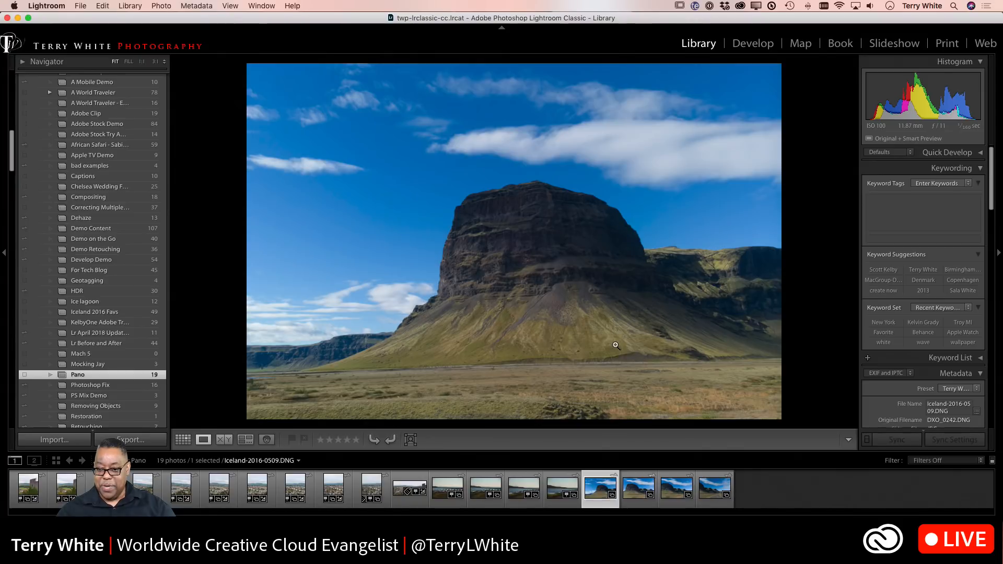
key("Right")
key("Right")
key("Right")
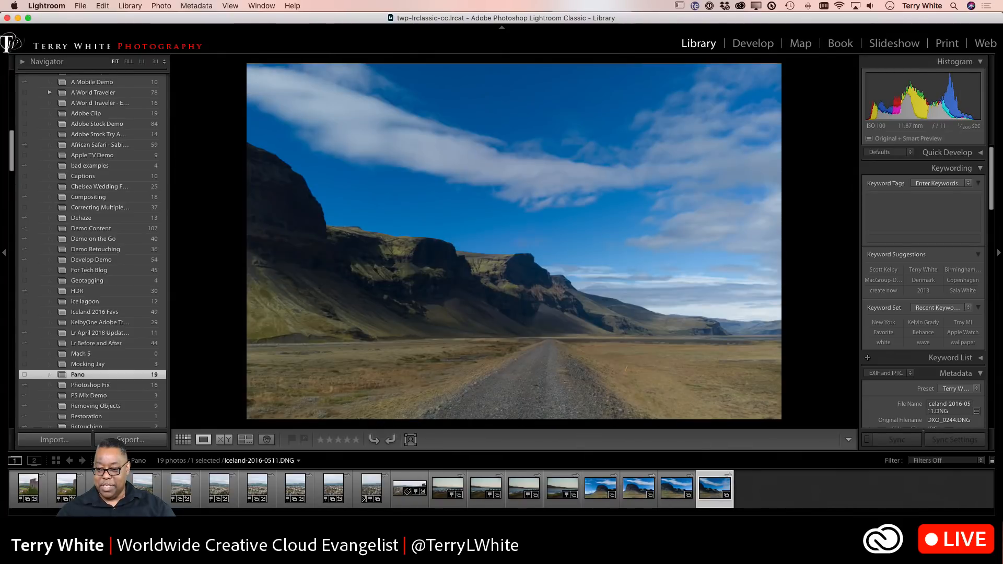
key("Left")
key("Left")
key("Left")
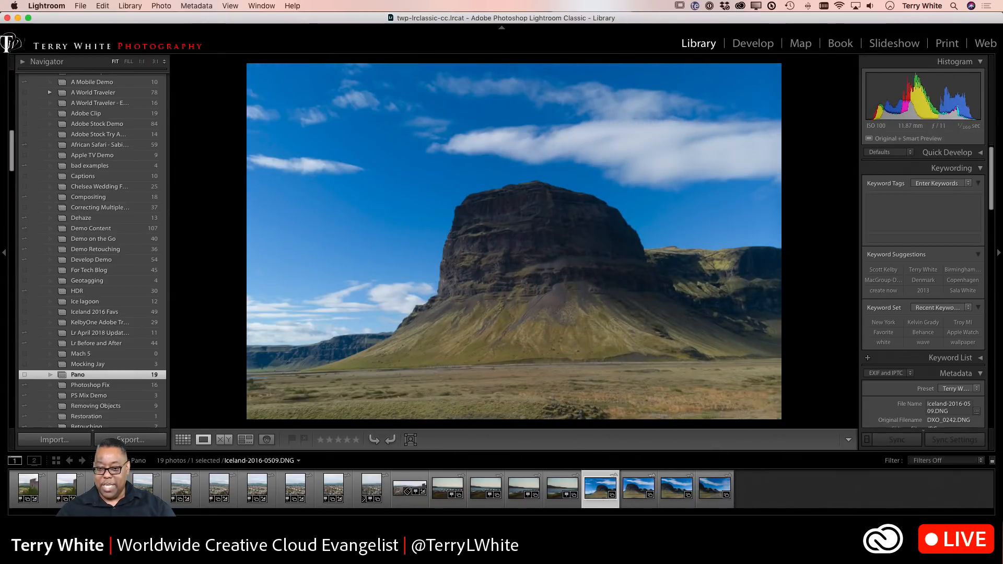
key("Right")
key("Right")
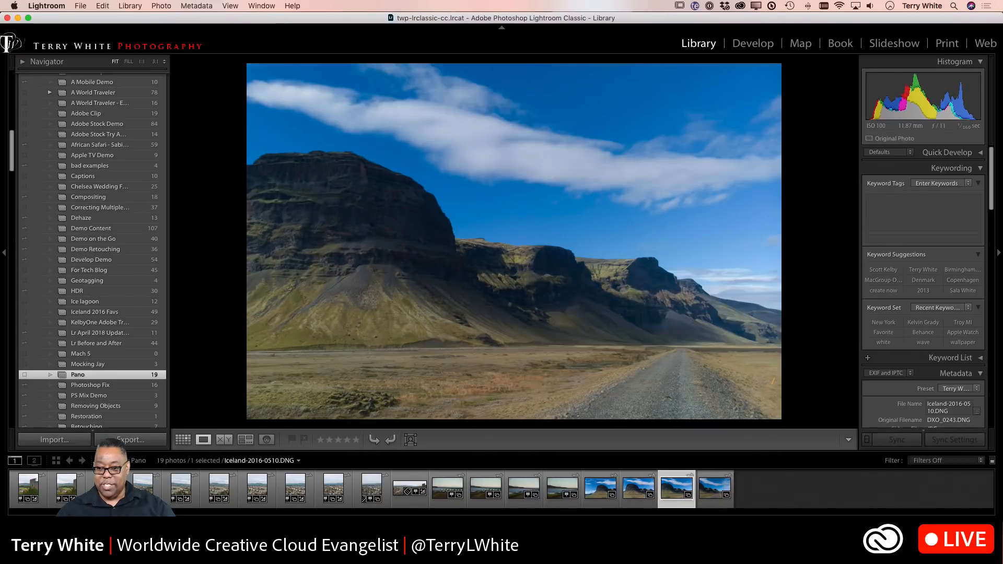
key("Right")
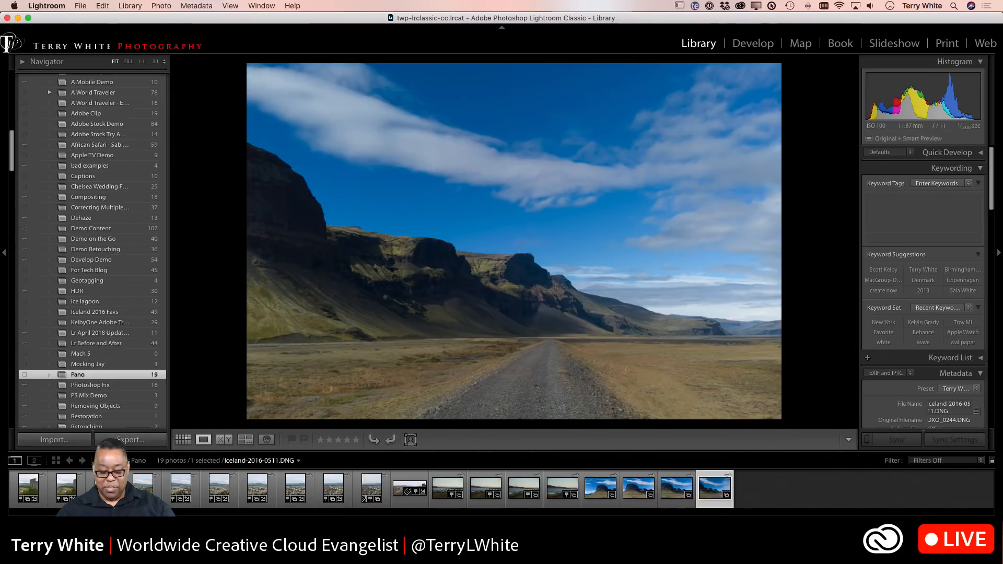
key("g")
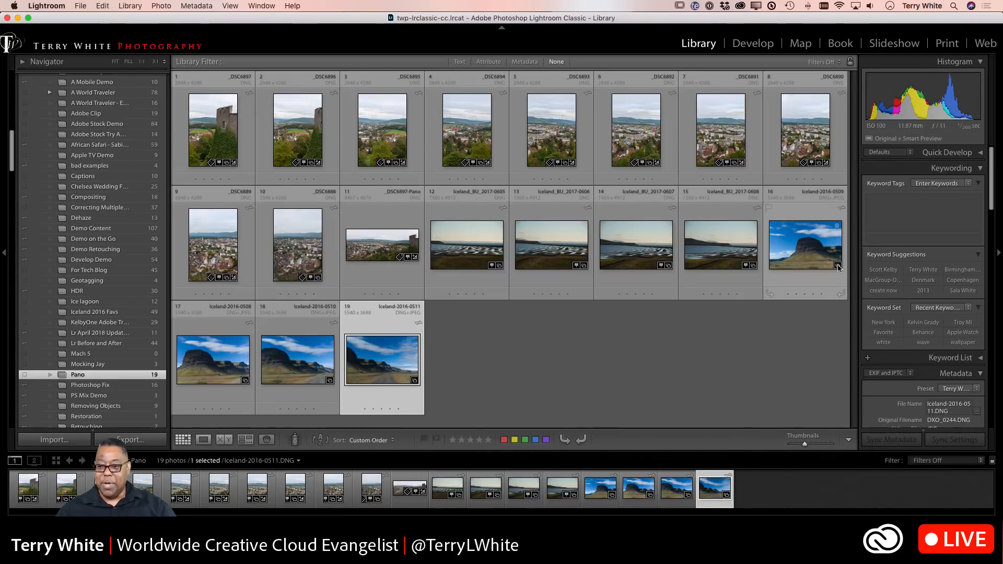
Select the four Iceland-2016 mountain photos, 0508 to 0511, and open them in the Panorama photo merge.
left_click(813, 247)
left_click(382, 360, "shift")
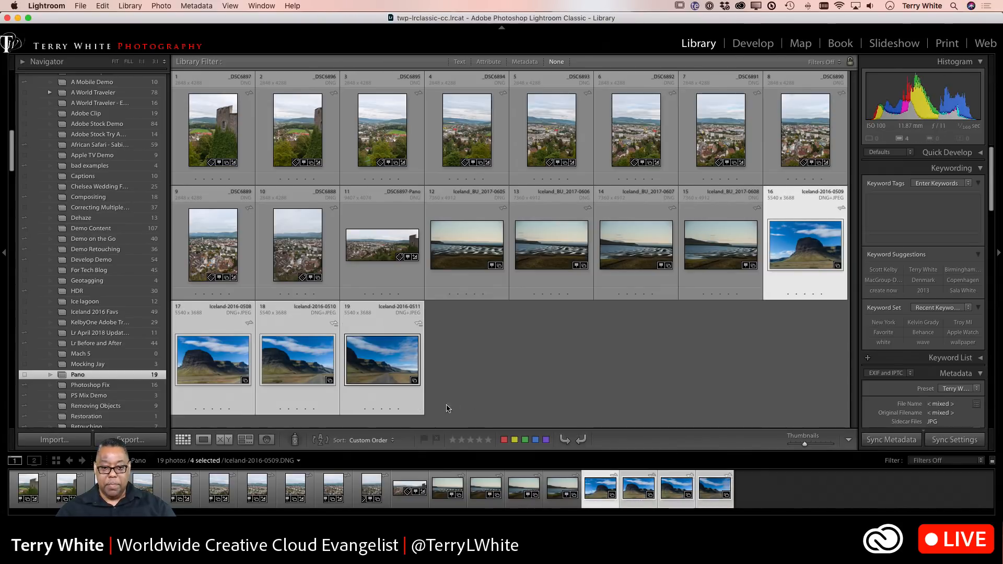
right_click(368, 362)
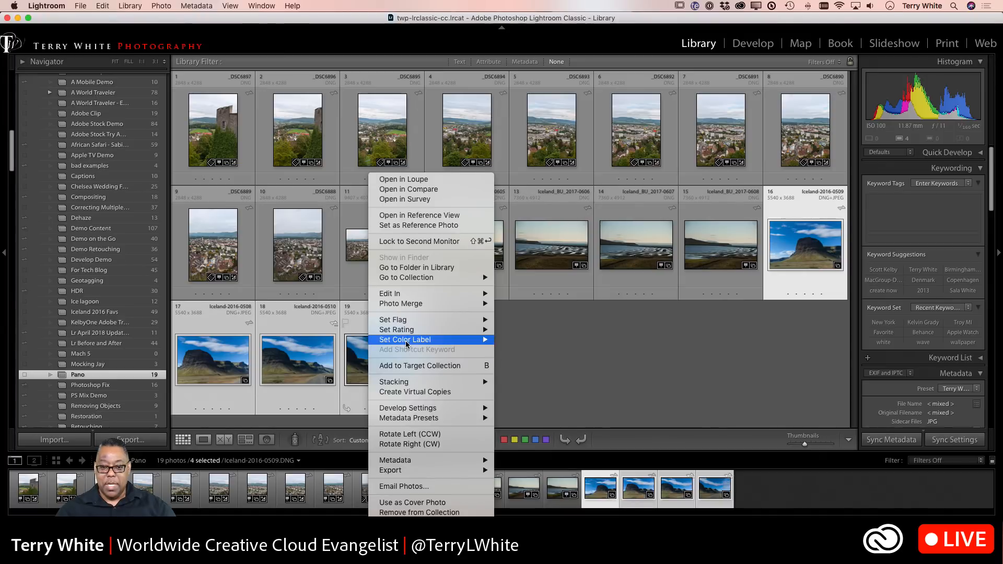
mouse_move(416, 306)
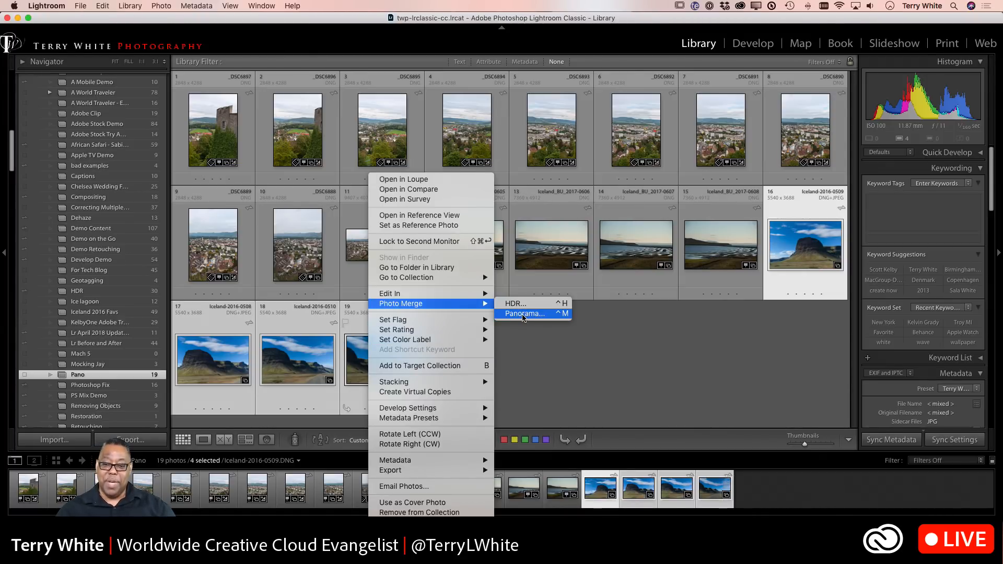
left_click(565, 319)
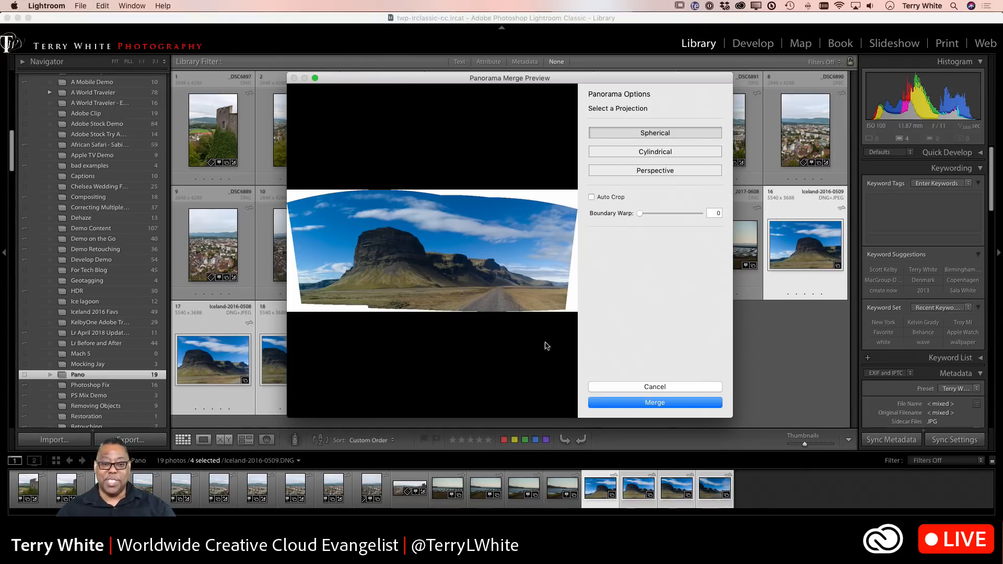
Preview the panorama with Auto Crop, turn Auto Crop back off and magnify the Boundary Warp setting.
left_click(592, 198)
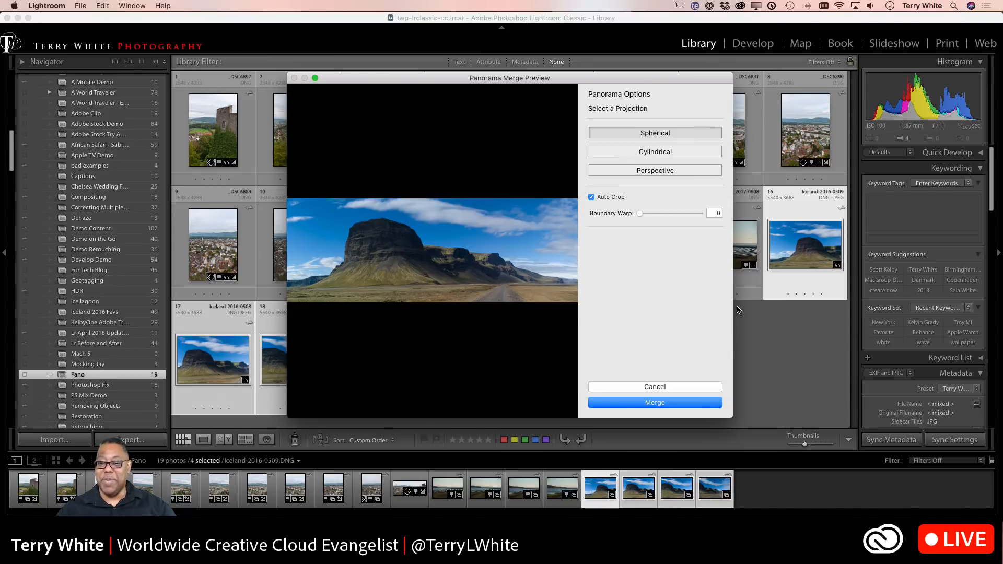
left_click(592, 197)
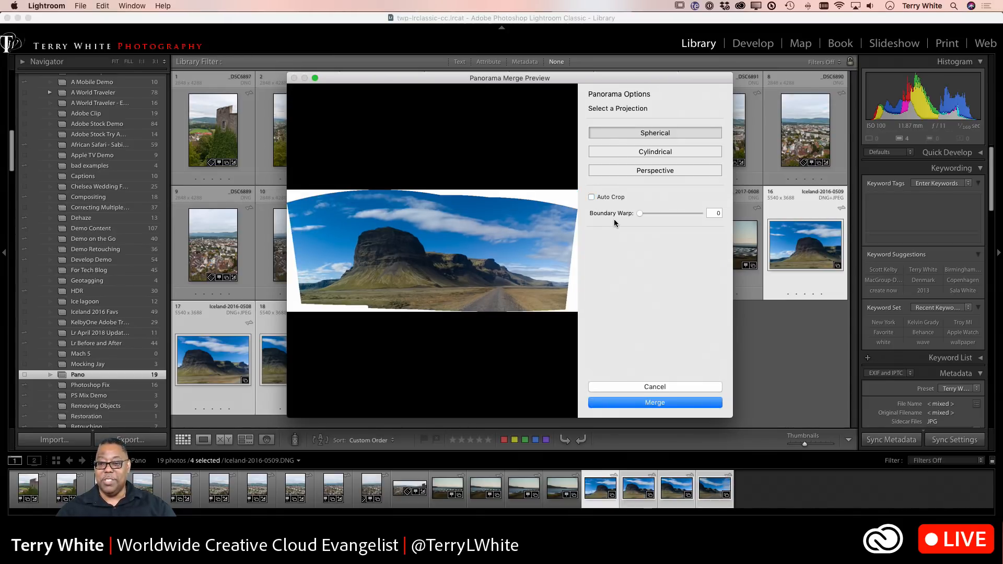
key("F1")
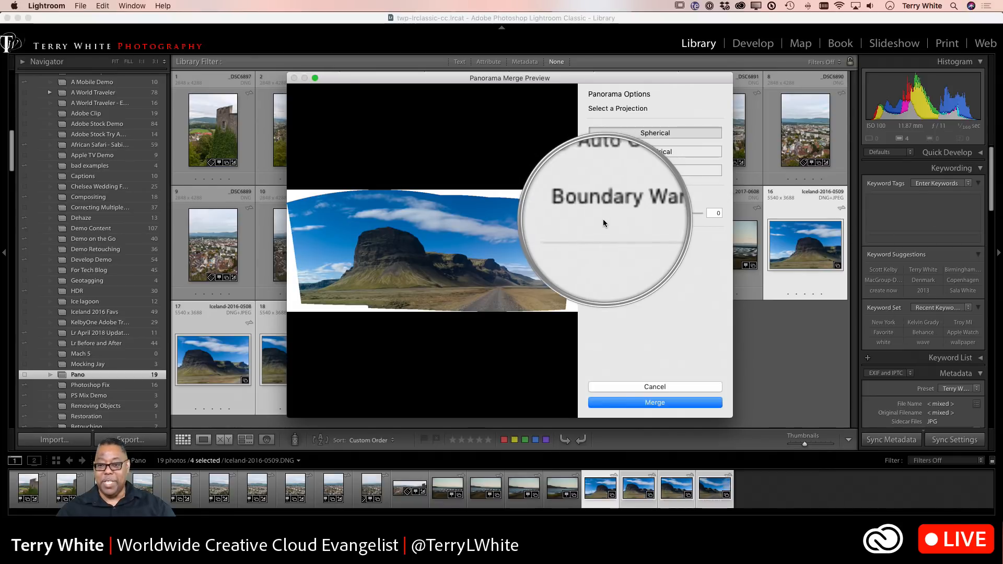
key("F1")
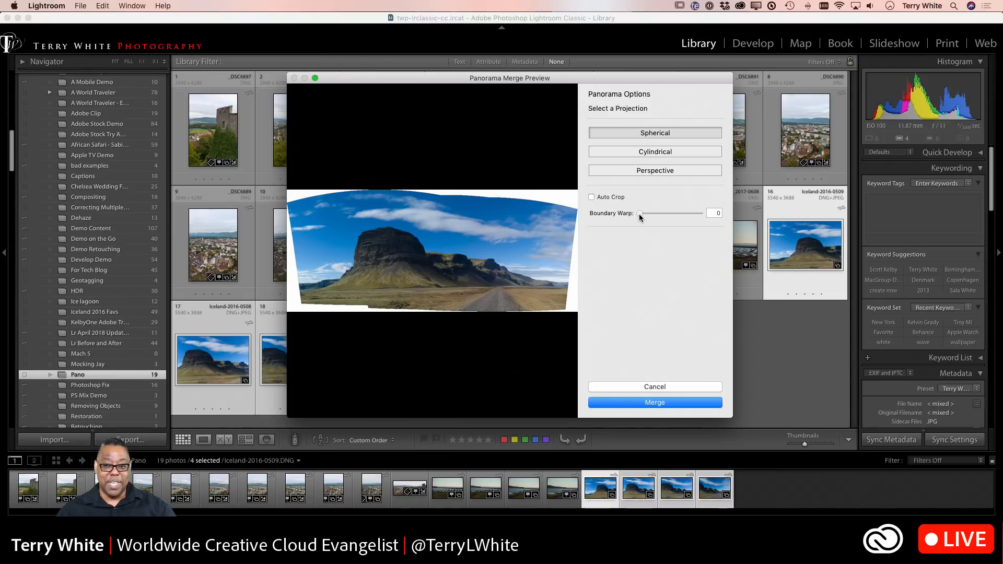
Set the panorama's Boundary Warp to 100, sweeping it from 0 to compare the edges.
left_click_drag(639, 214, 701, 214)
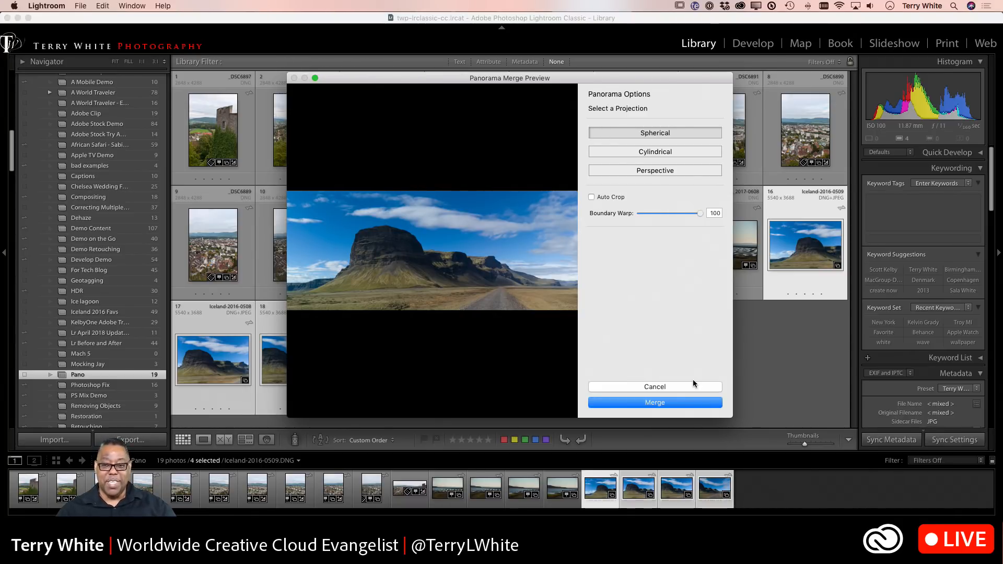
left_click(638, 215)
left_click_drag(638, 215, 701, 213)
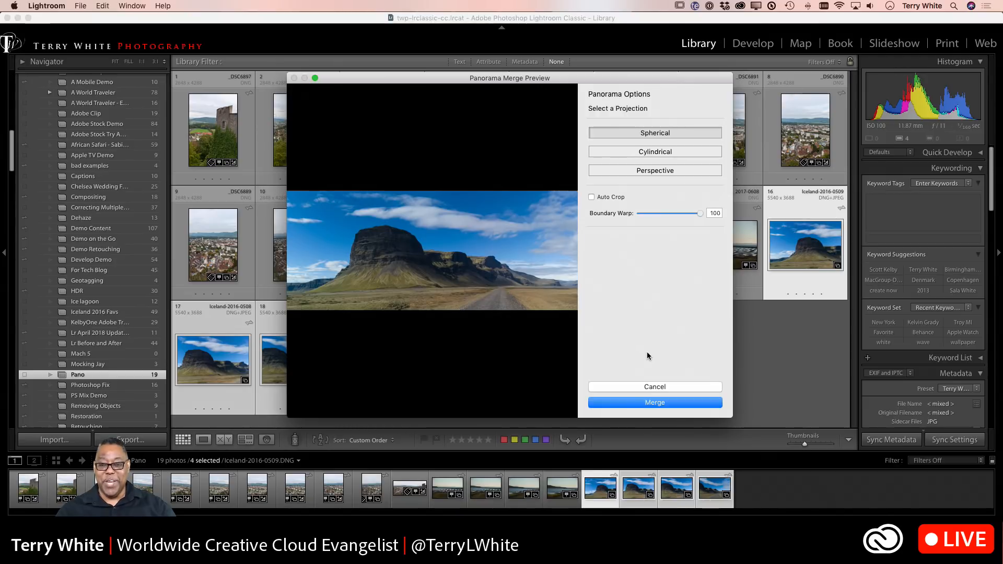
Merge the four mountain frames with these panorama settings and inspect the stitched image full-screen.
left_click(654, 402)
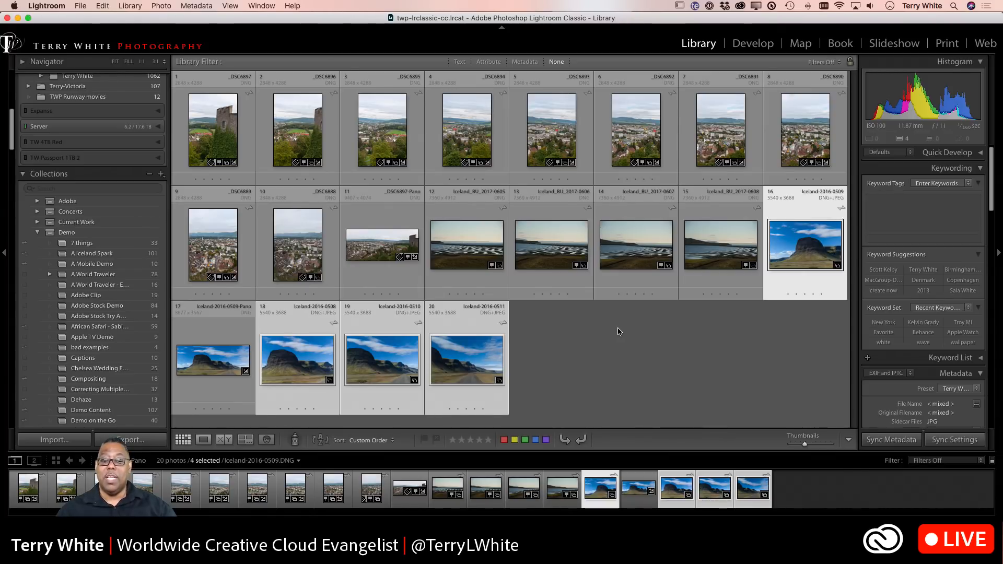
left_click(578, 340)
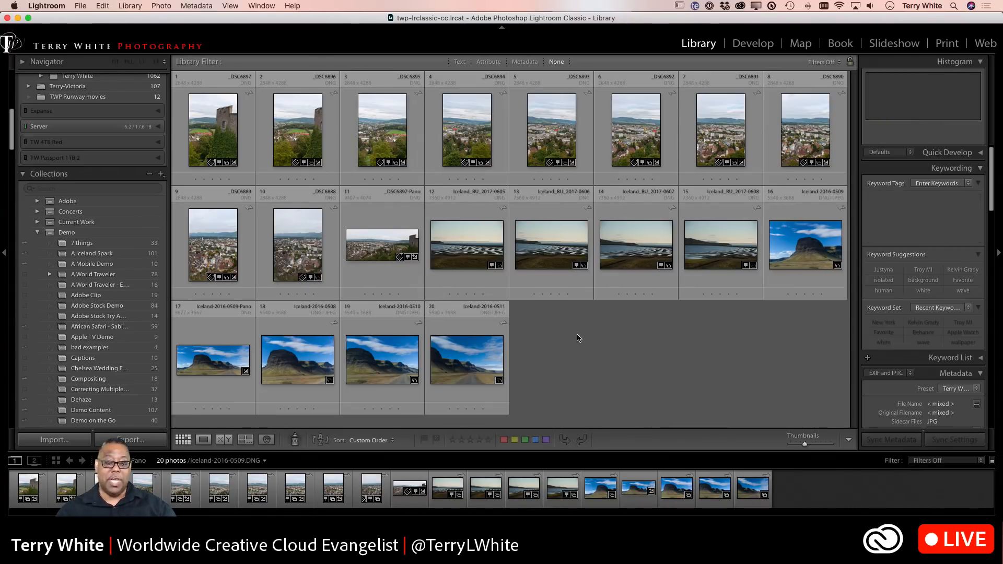
left_click(222, 363)
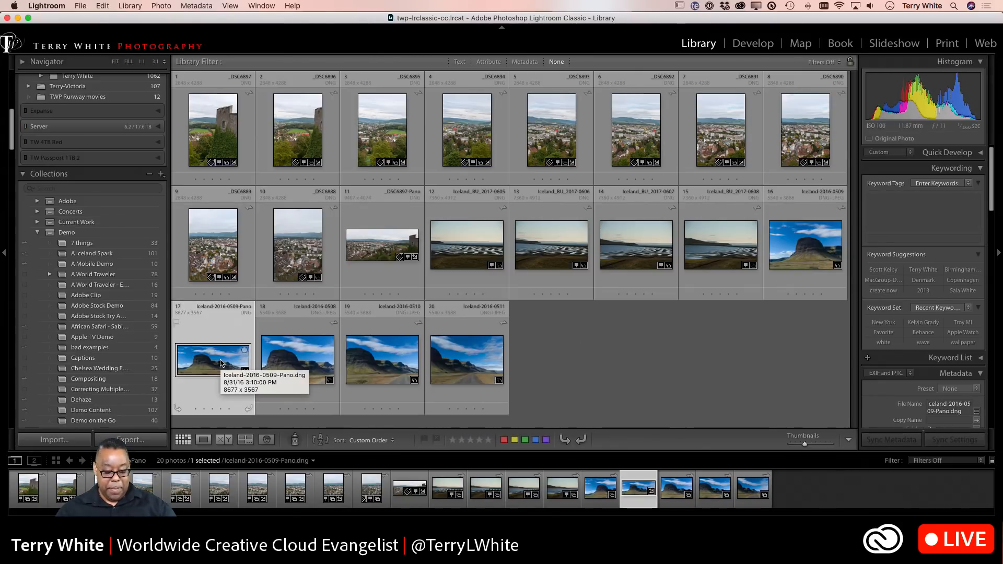
key("f")
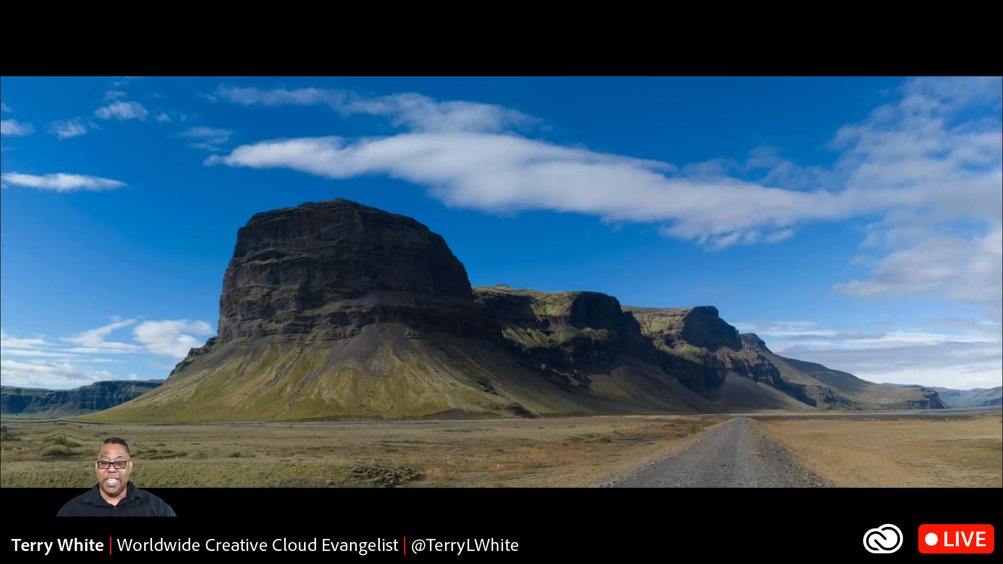
key("f")
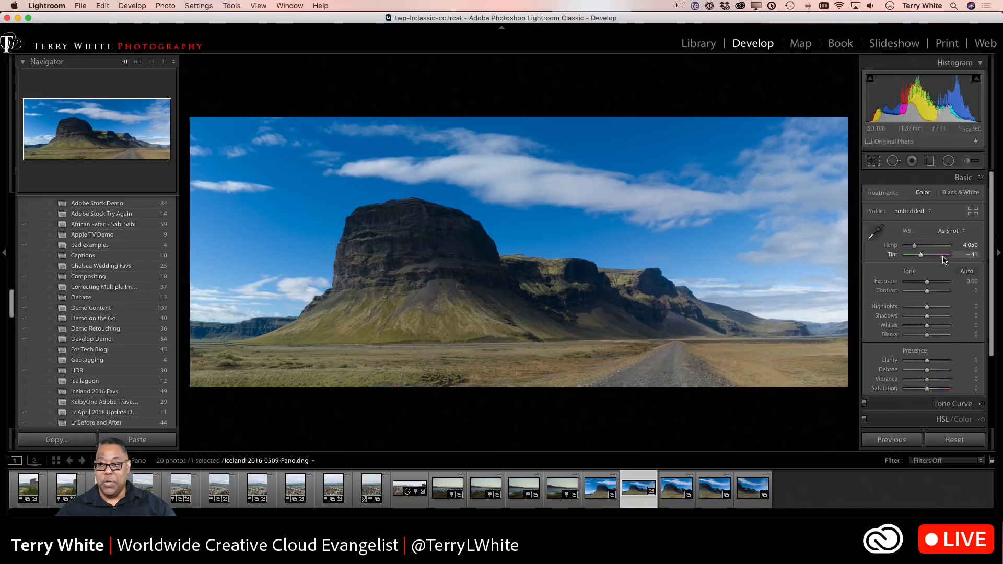
Enable lens profile corrections for the merged mountain panorama in Develop.
scroll(972, 324, "down", 5)
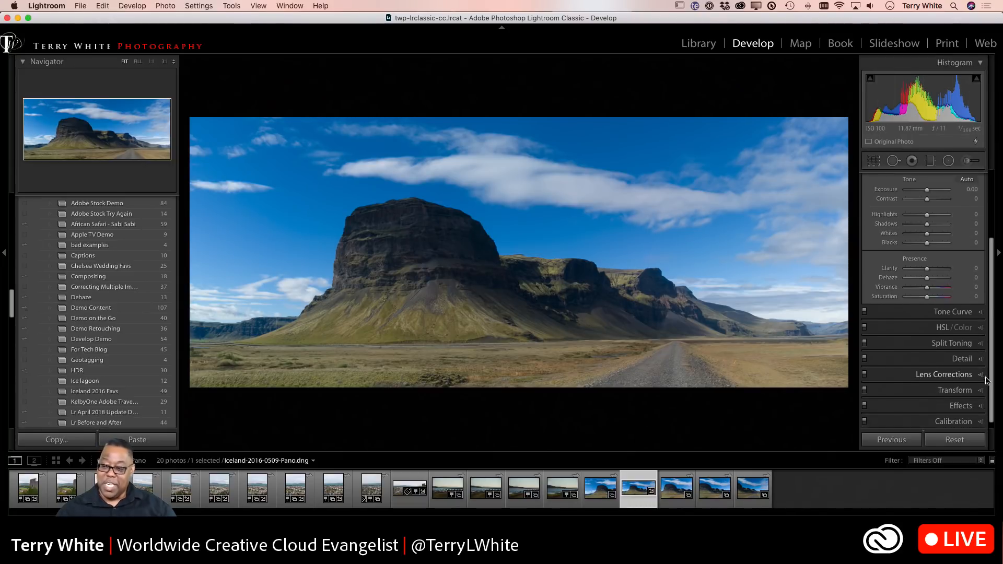
left_click(948, 374)
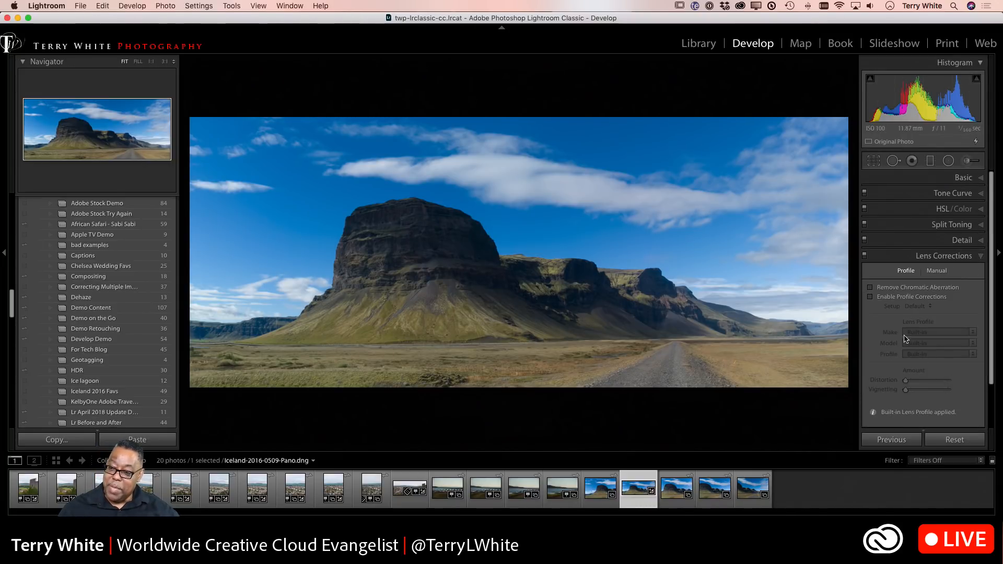
left_click(886, 296)
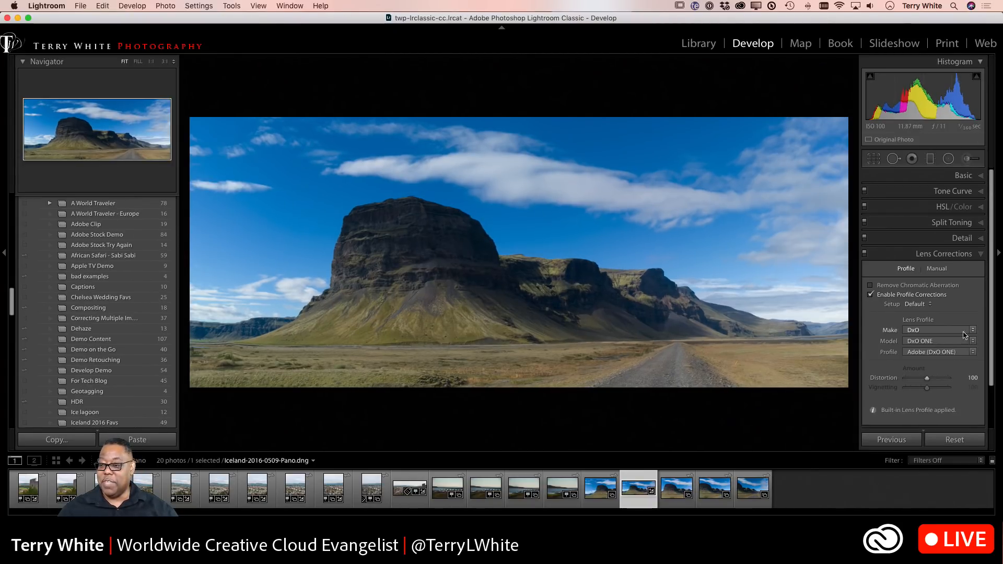
scroll(973, 207, "up", 1)
scroll(974, 207, "down", 1)
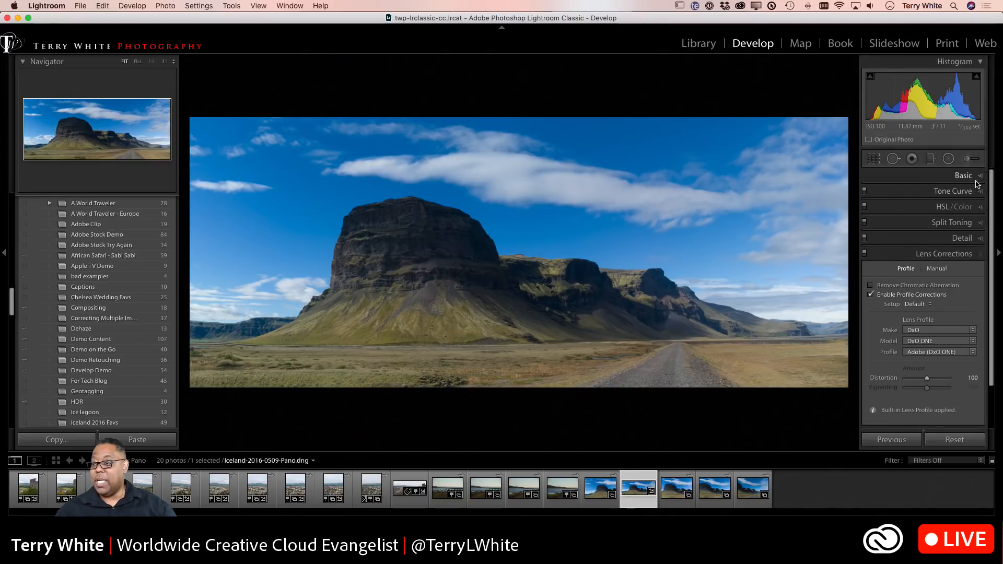
Try the Adobe Vivid profile on the panorama and settle on Adobe Landscape.
left_click(964, 176)
left_click(914, 209)
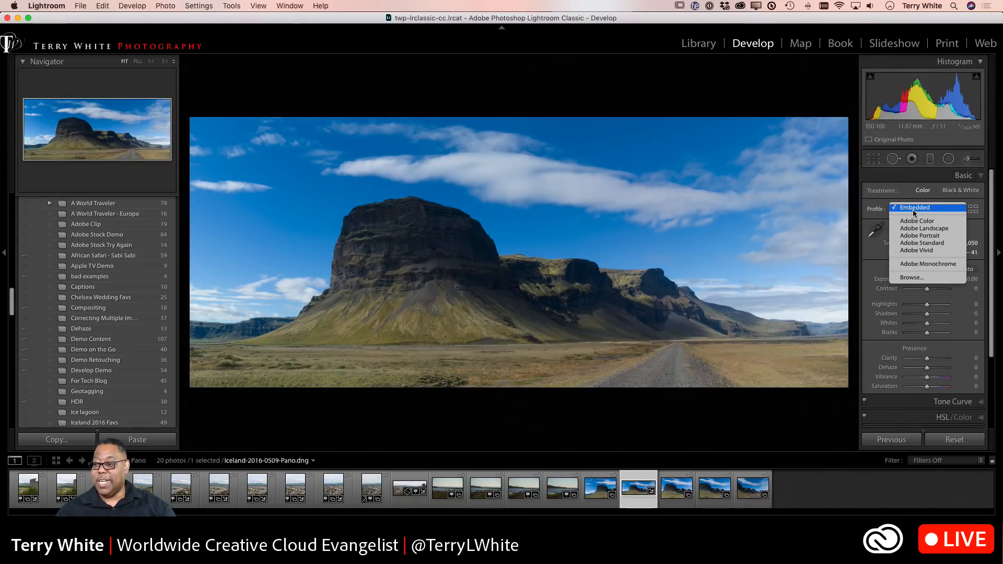
left_click(919, 251)
left_click(922, 209)
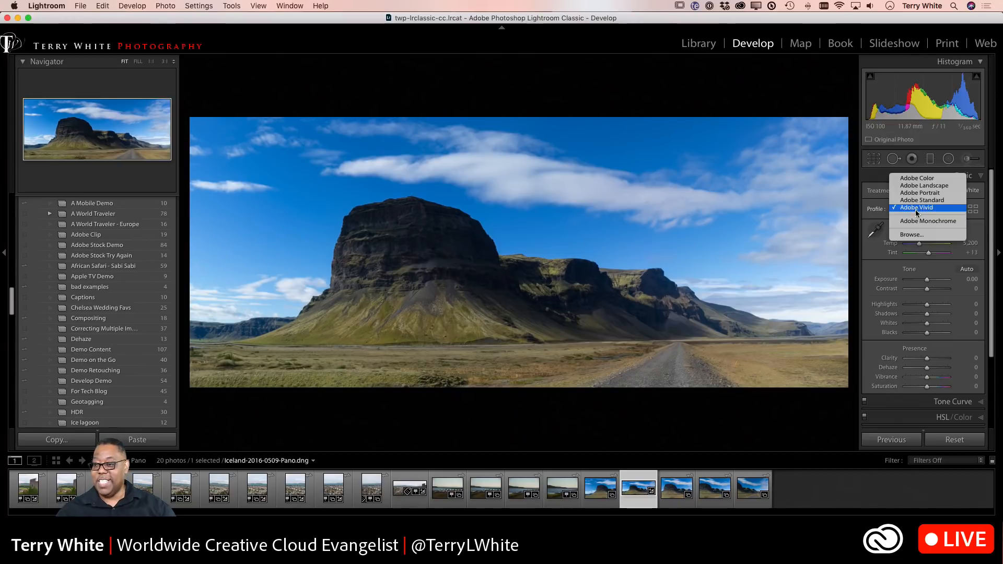
left_click(925, 186)
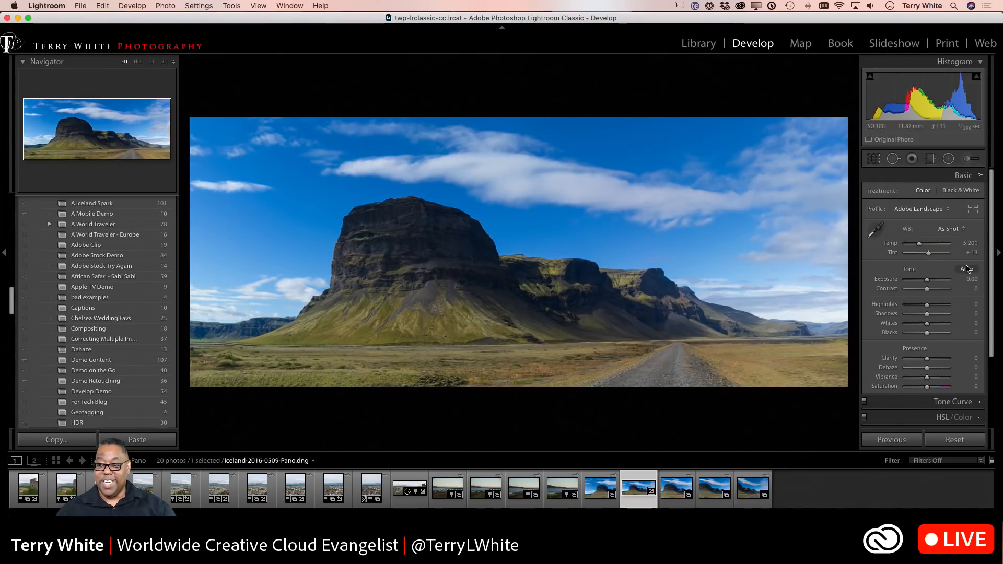
Apply Auto tone to the panorama, set Contrast to +12 and check the result full-screen.
left_click(967, 269)
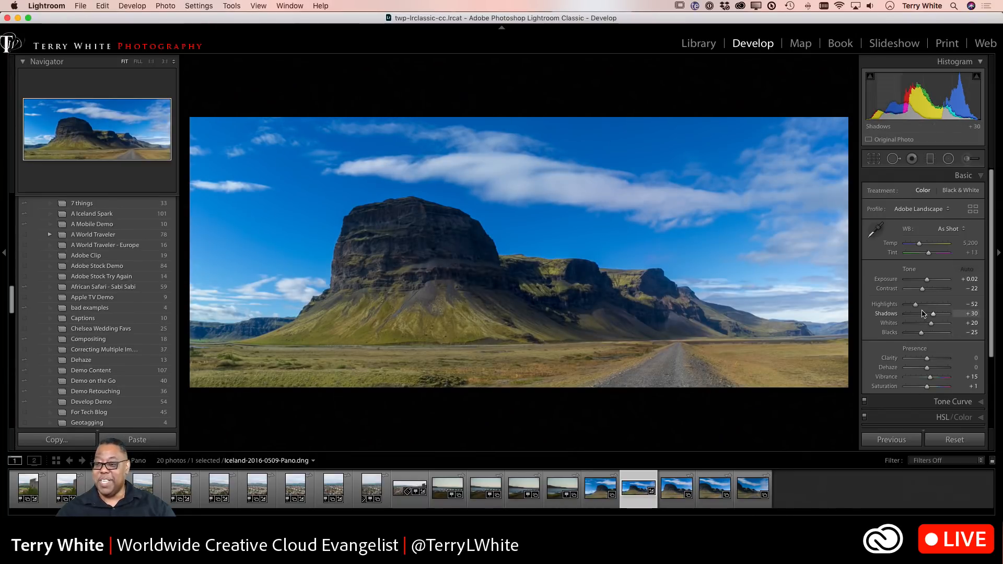
left_click_drag(923, 289, 930, 291)
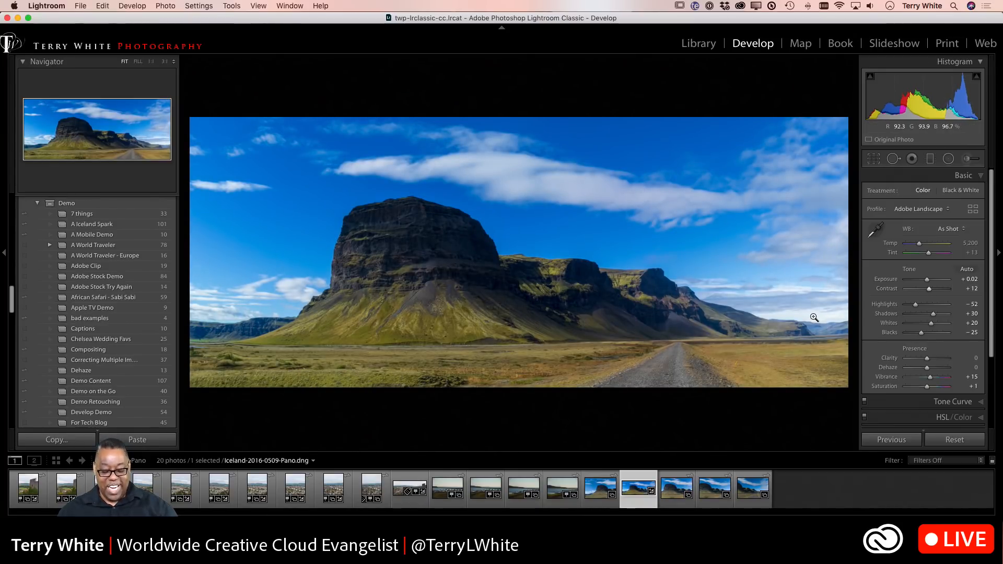
key("f")
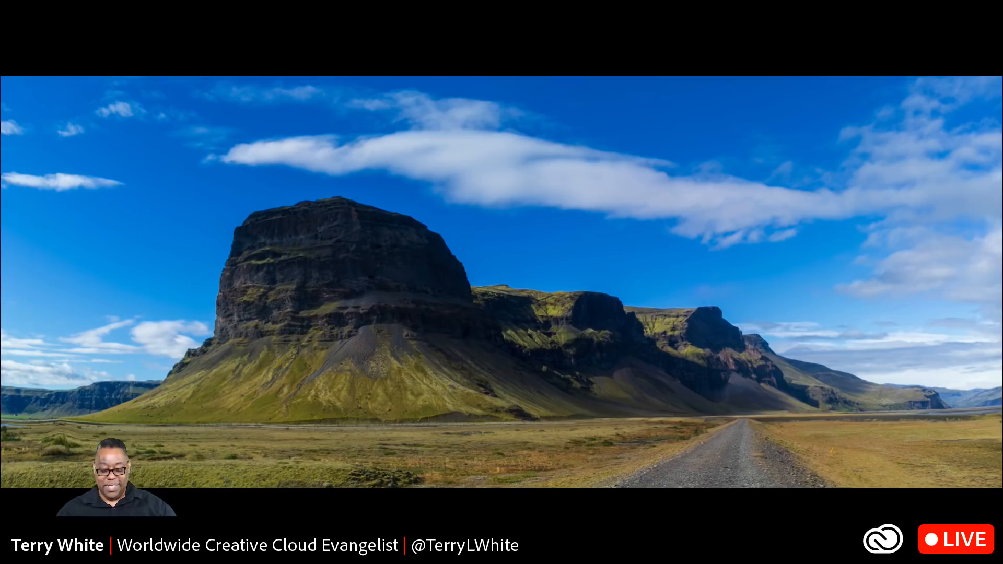
key("f")
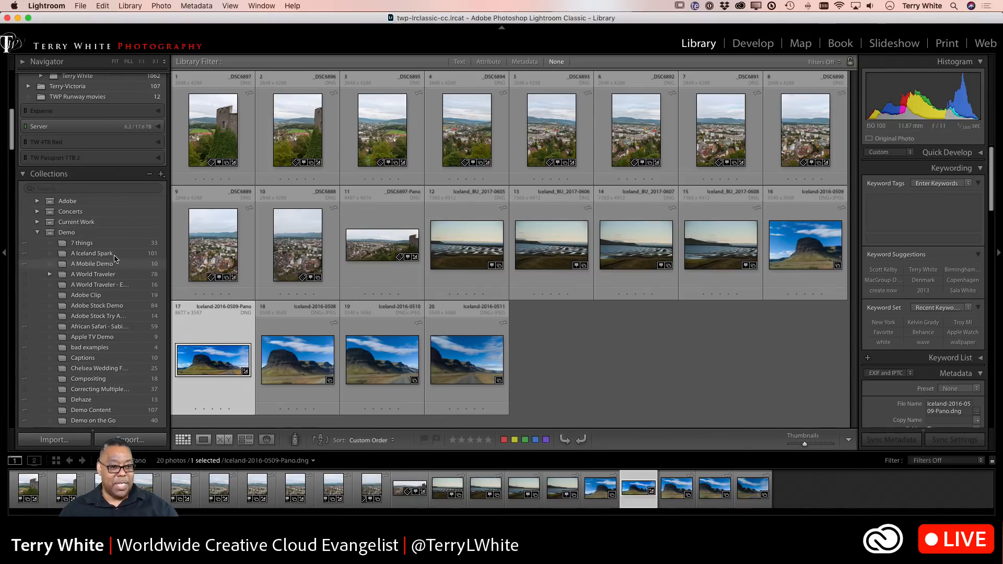
Browse the 7 things collection and open its first photo, the three-person group portrait, in Develop.
left_click(79, 243)
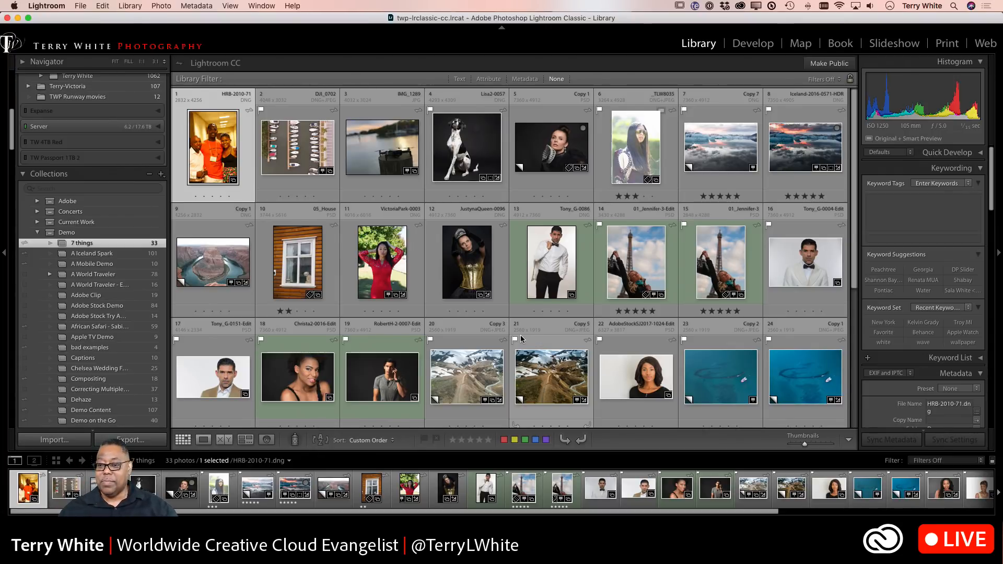
scroll(521, 334, "down", 3)
scroll(521, 339, "down", 2)
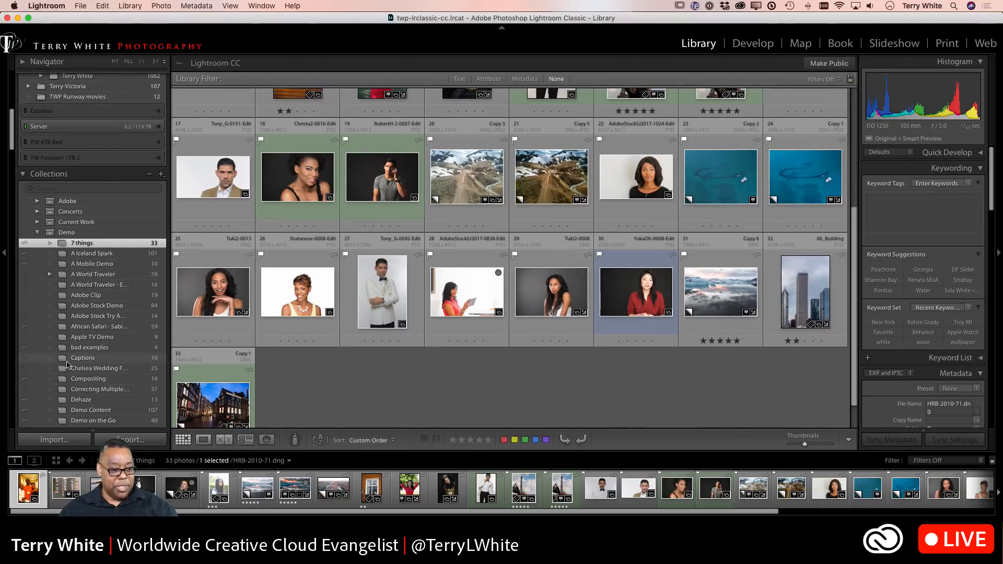
scroll(73, 365, "down", 4)
scroll(73, 364, "down", 3)
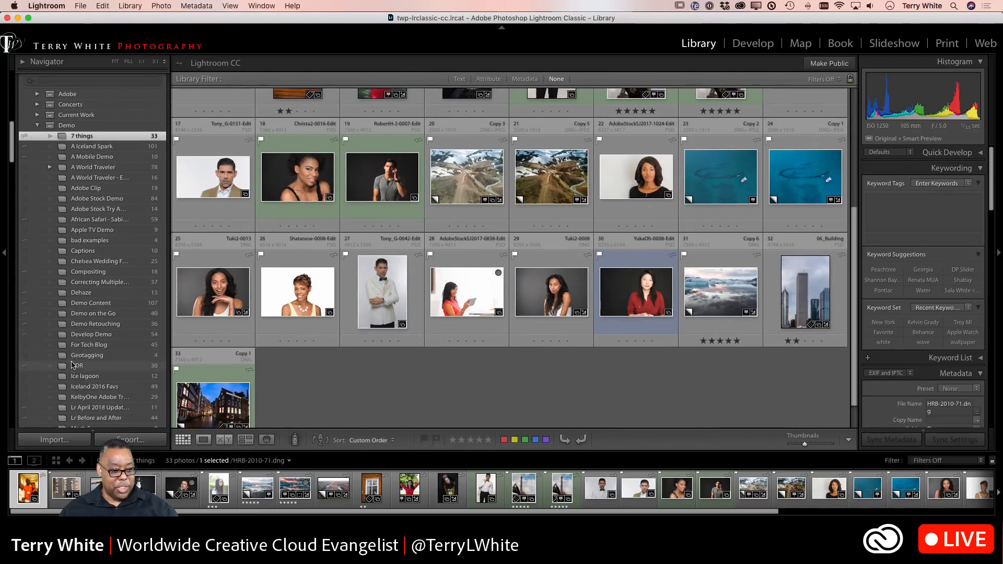
scroll(74, 365, "up", 10)
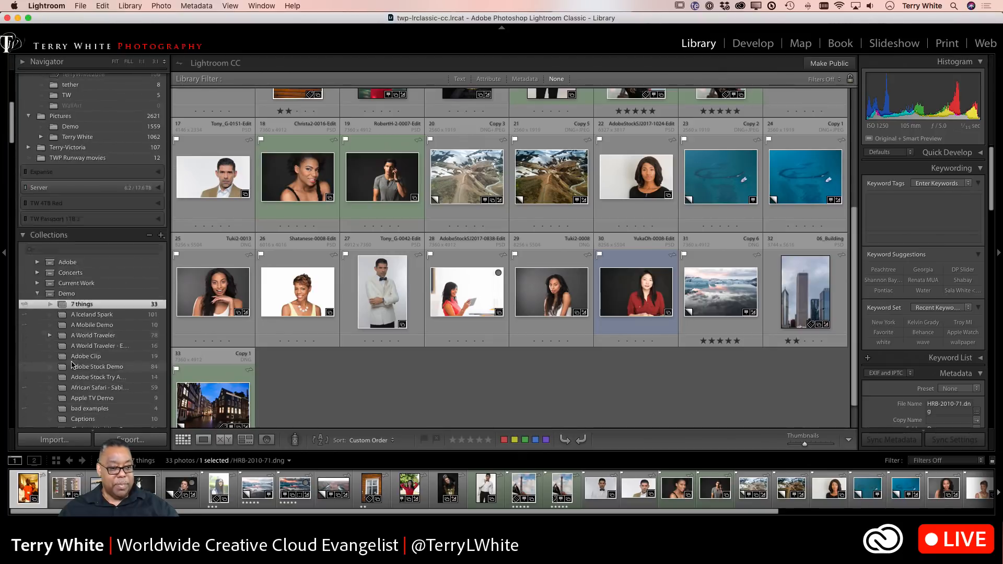
scroll(253, 300, "up", 2)
scroll(253, 299, "up", 2)
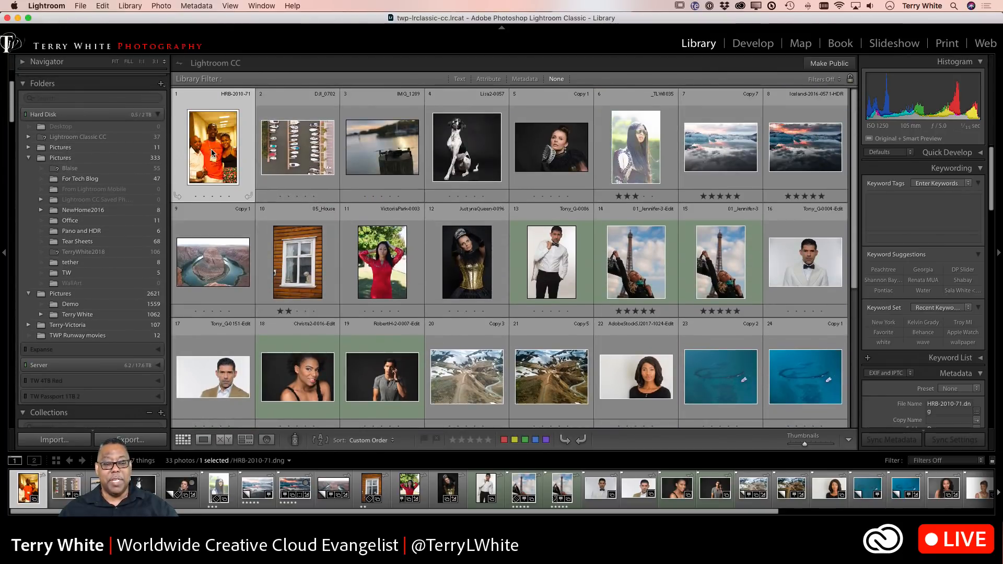
key("d")
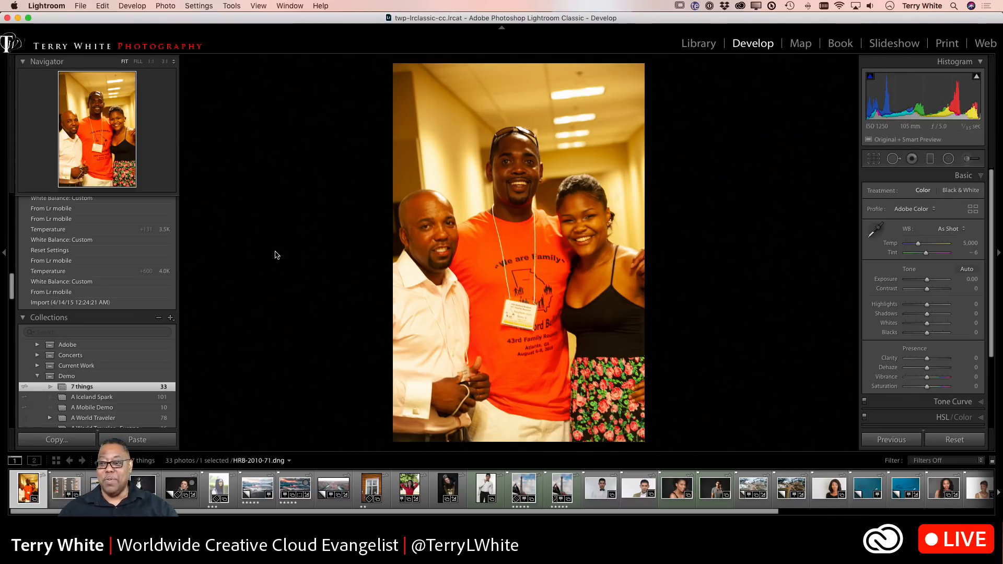
Correct the portrait's white balance from a light neutral area near its lower edge and warm Temp to 3,715.
left_click(875, 233)
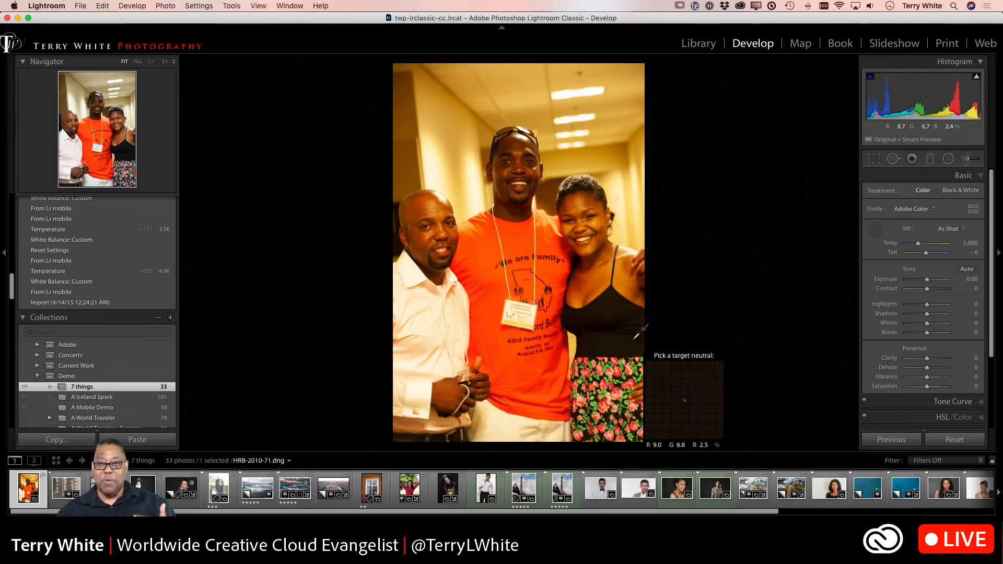
left_click(463, 437)
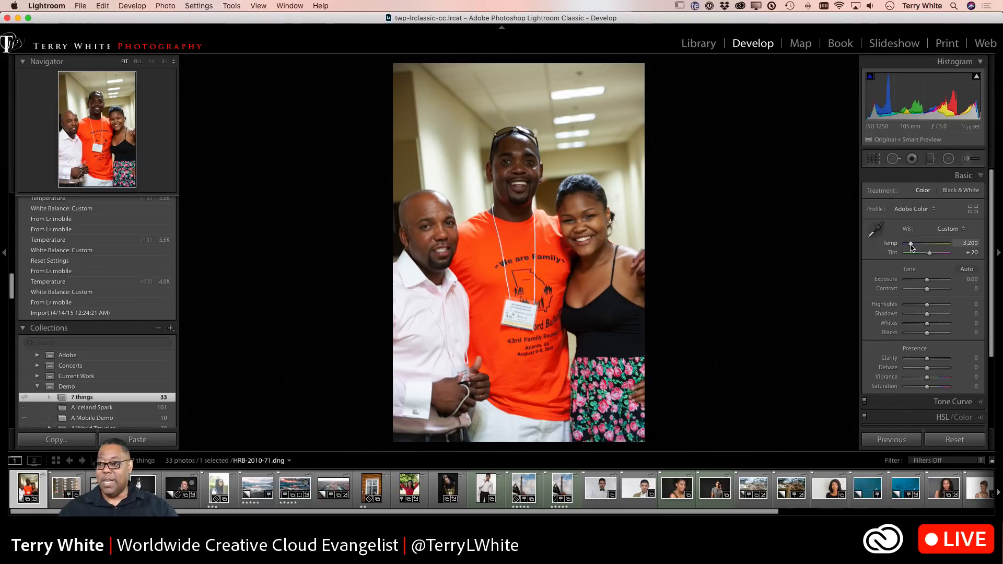
left_click_drag(911, 247, 914, 248)
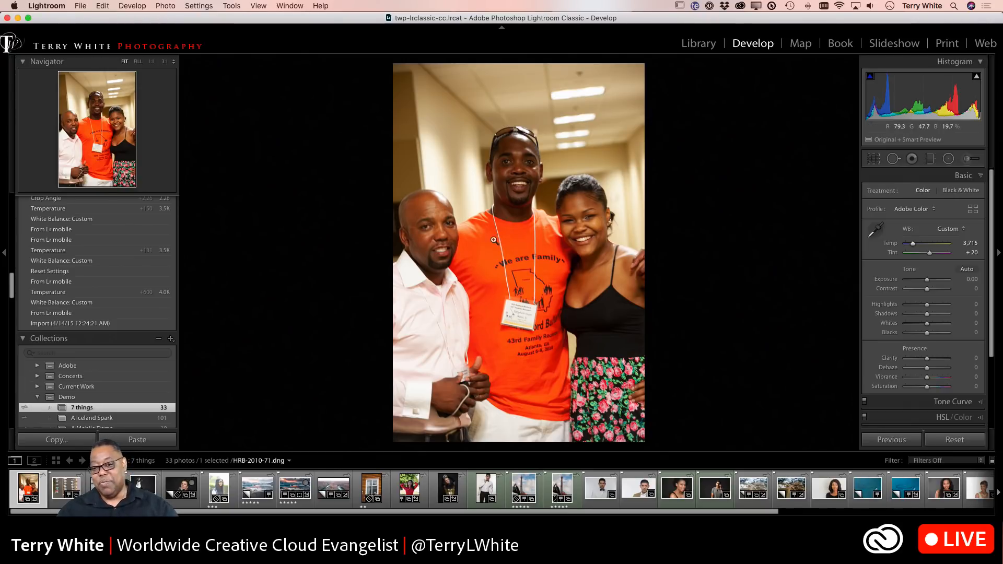
Rotate the portrait's crop by about 4.2 degrees at the original aspect ratio and apply it.
left_click(874, 158)
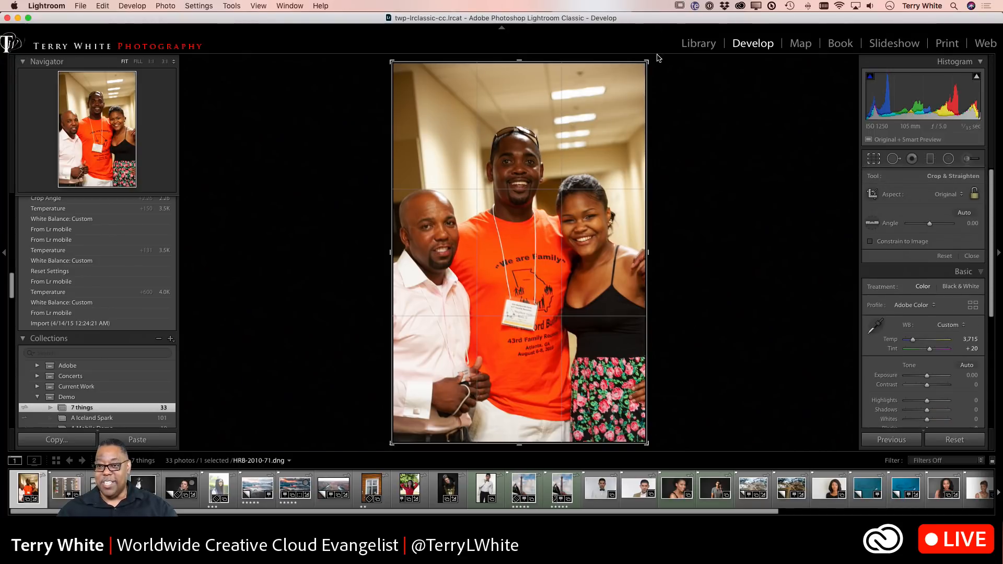
left_click_drag(654, 59, 663, 74)
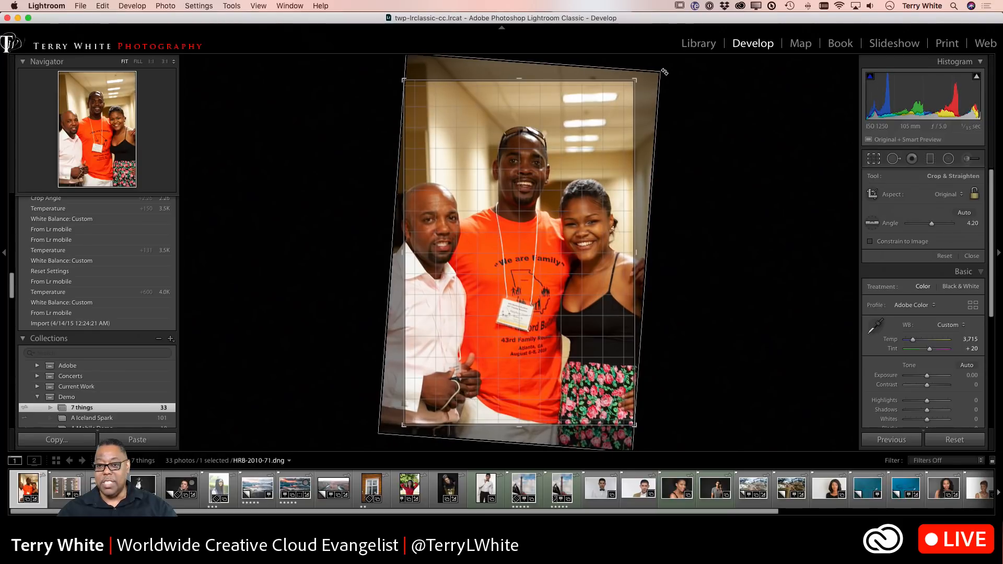
key("Return")
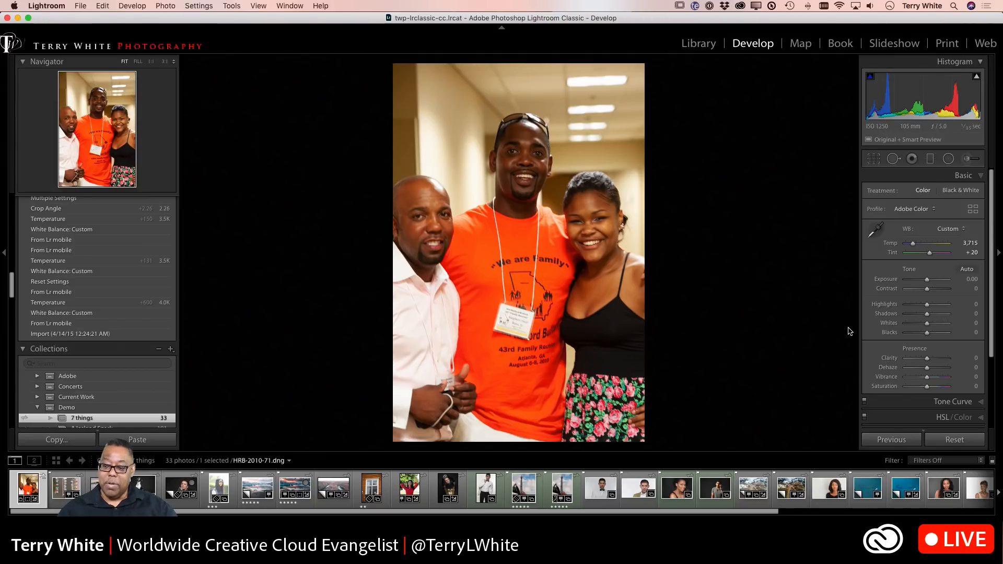
Reset all Develop adjustments on the group portrait.
key("alt+super+8")
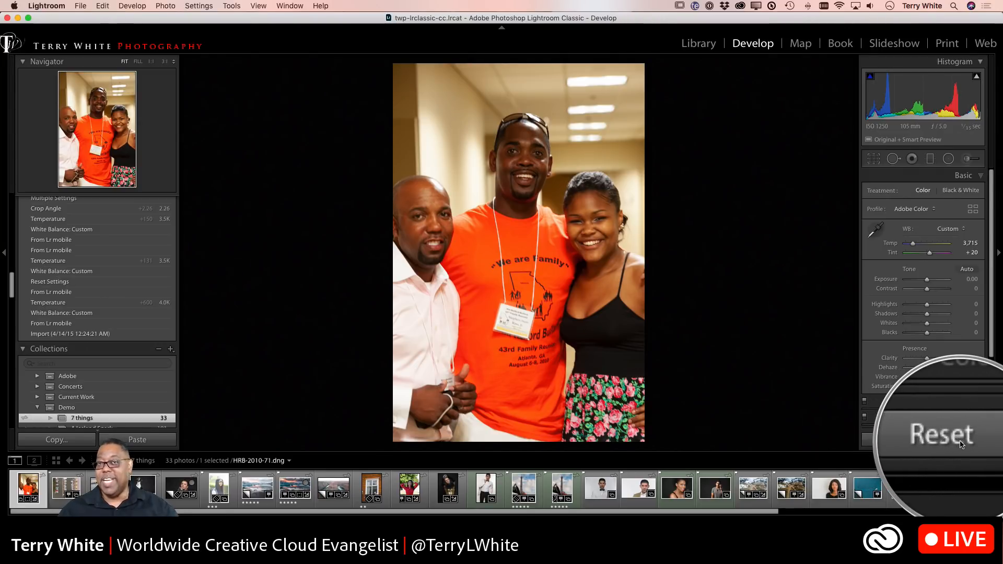
left_click(961, 444)
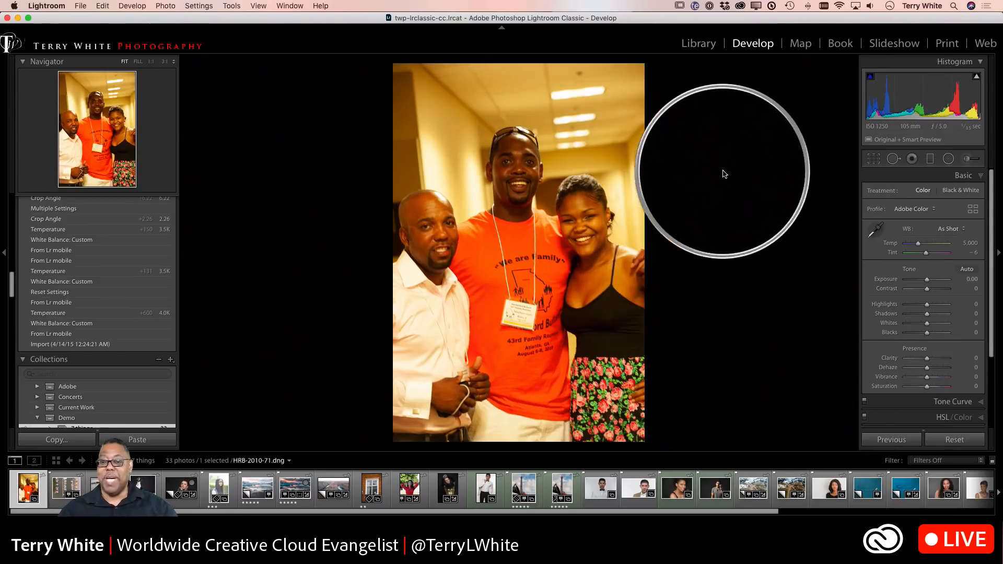